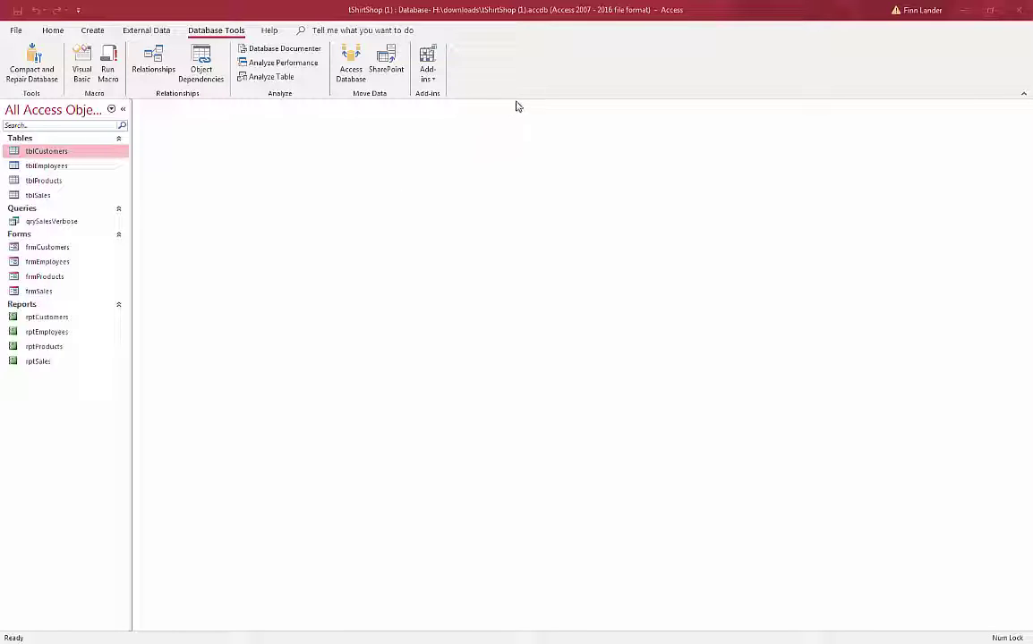
# Step: Add a custom group named "Switchboard" to the Database Tools tab in the ribbon customization options
pyautogui.click(51, 30)
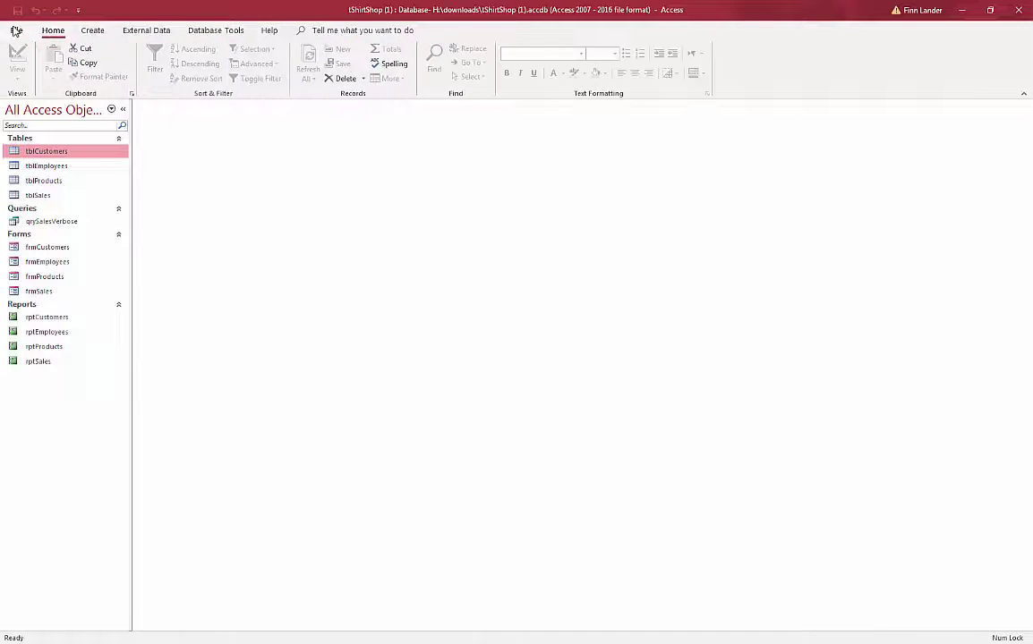
pyautogui.click(17, 30)
pyautogui.click(46, 283)
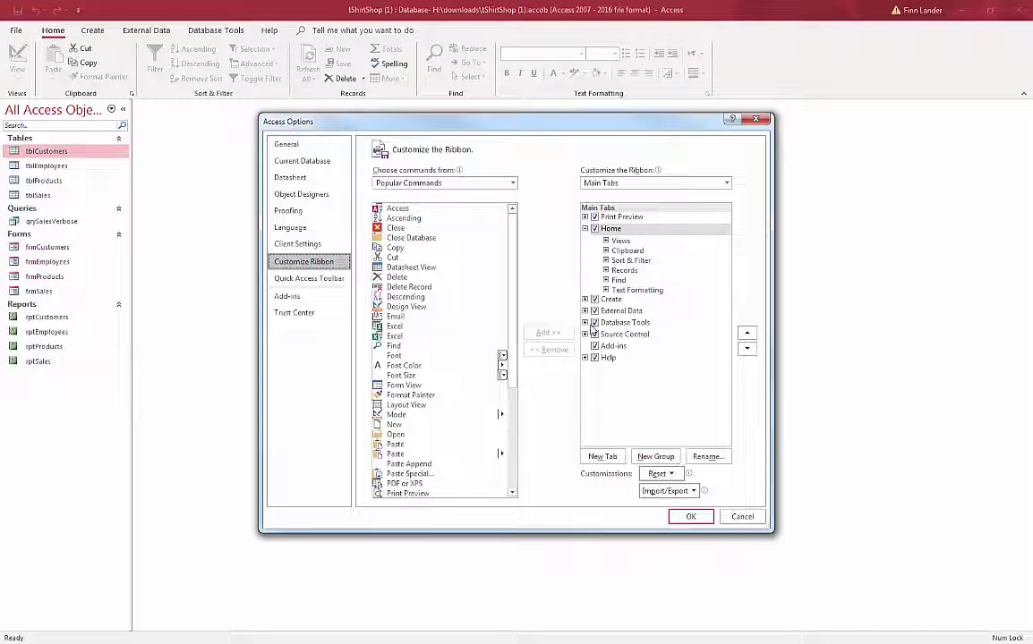
pyautogui.click(585, 323)
pyautogui.click(620, 323)
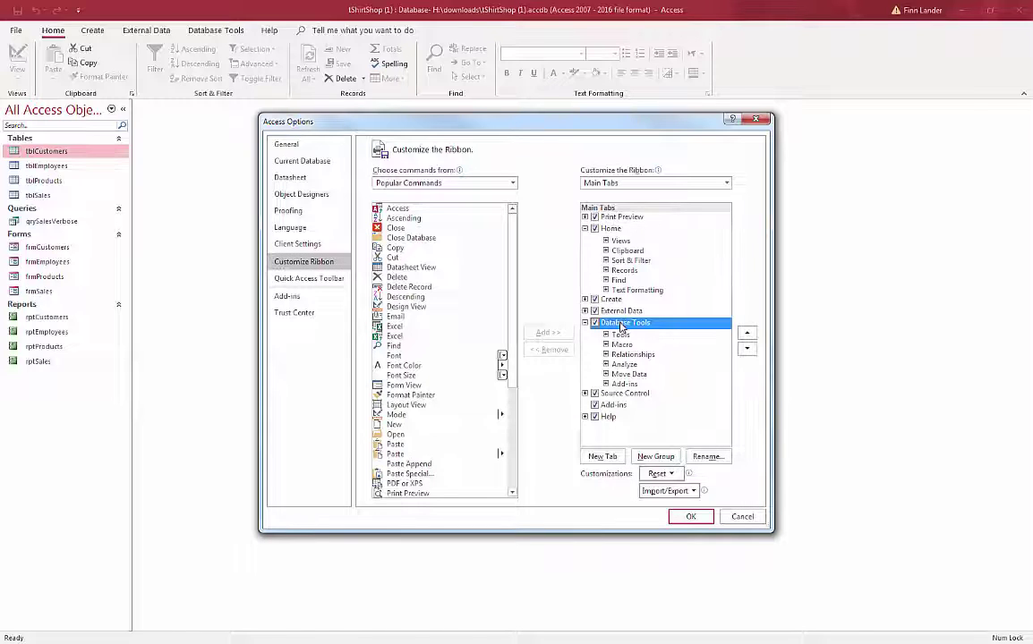
pyautogui.click(655, 456)
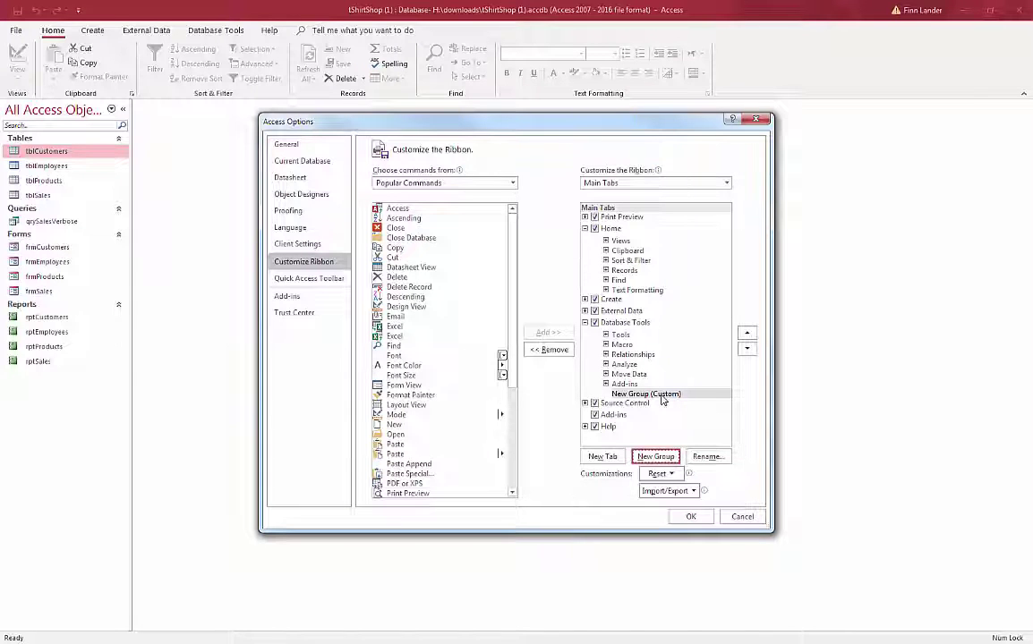
pyautogui.click(661, 396)
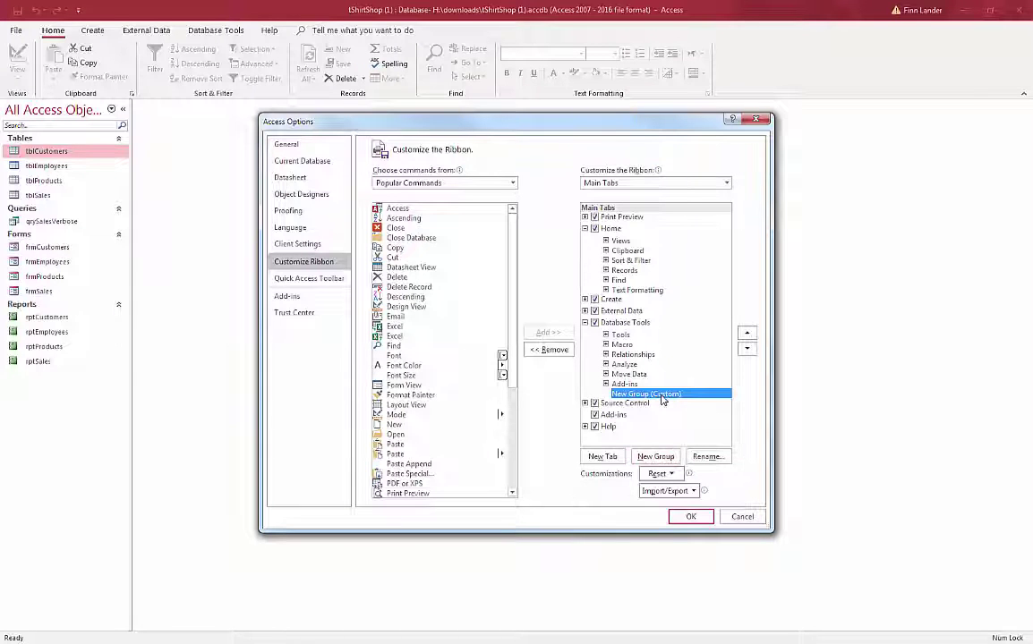
pyautogui.click(707, 457)
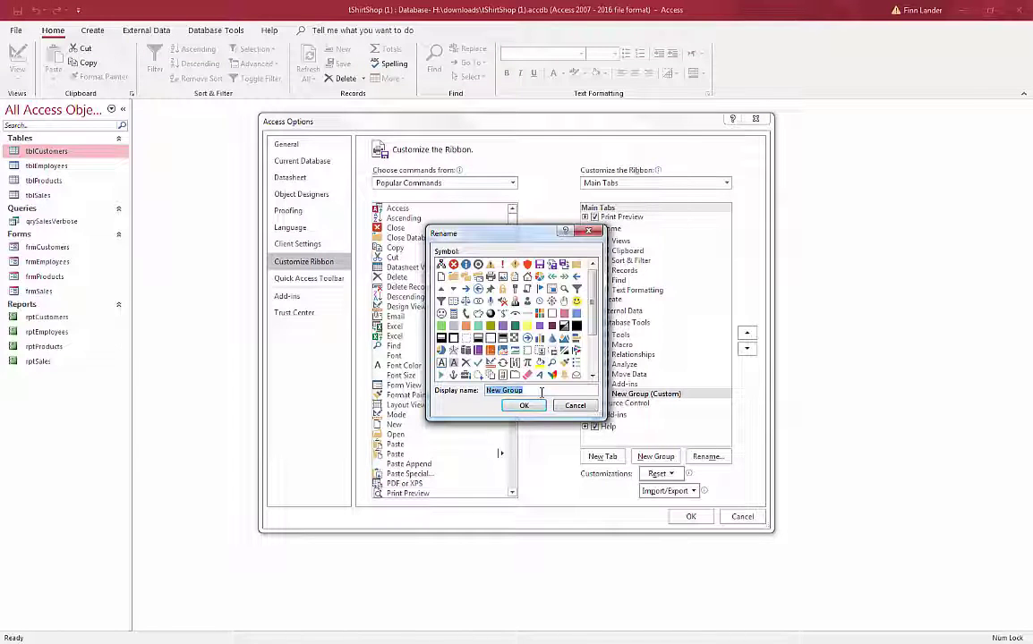
pyautogui.write('Switchboard')
pyautogui.press('Return')
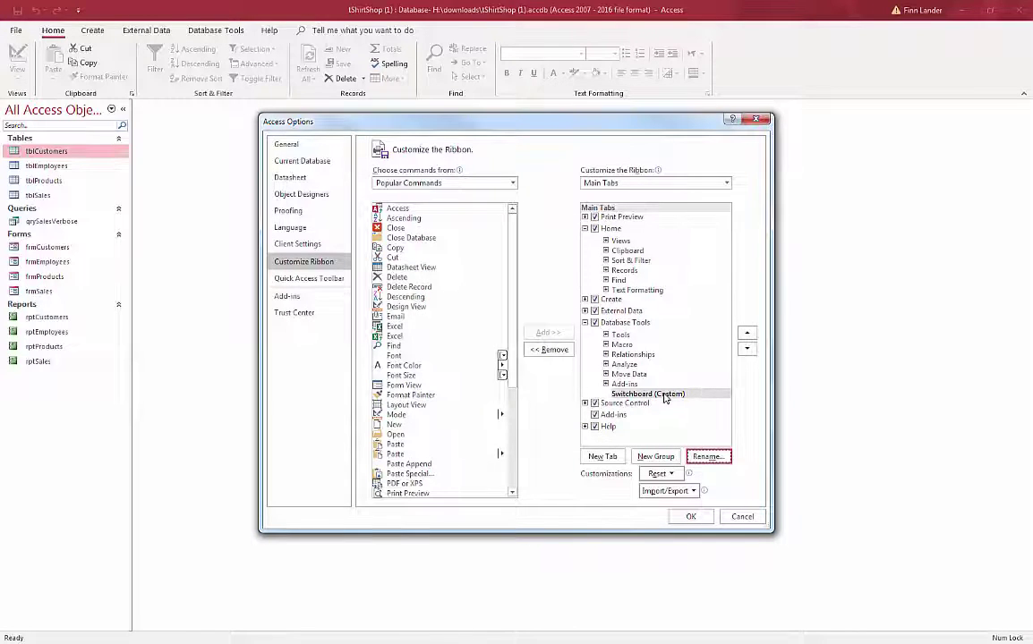
# Step: Add the Switchboard Manager command from All Commands to the custom Switchboard group and apply the ribbon changes
pyautogui.click(445, 184)
pyautogui.click(431, 222)
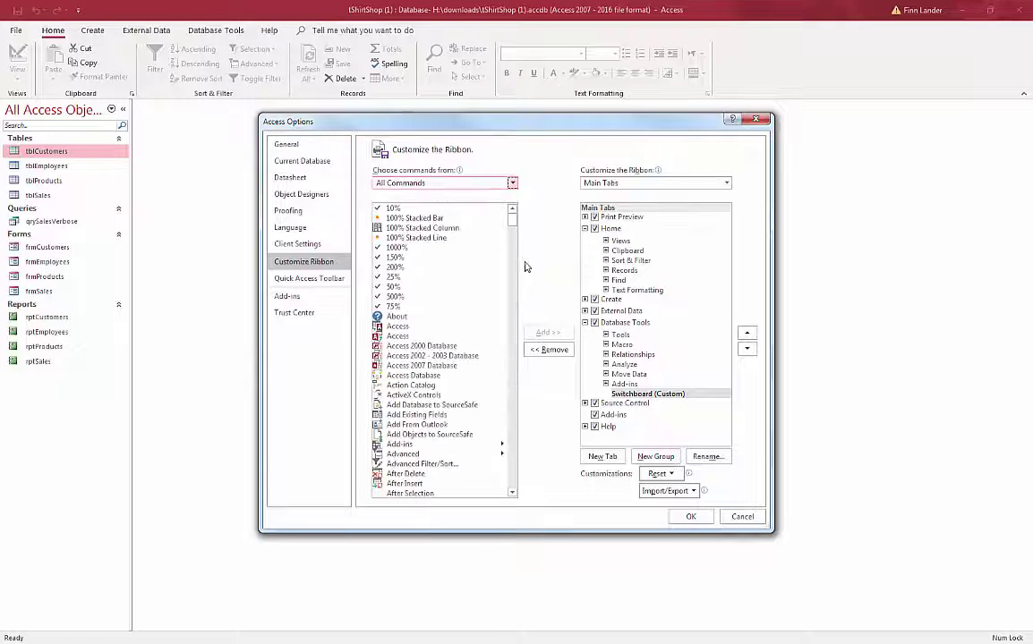
pyautogui.moveTo(512, 219); pyautogui.dragTo(518, 457)
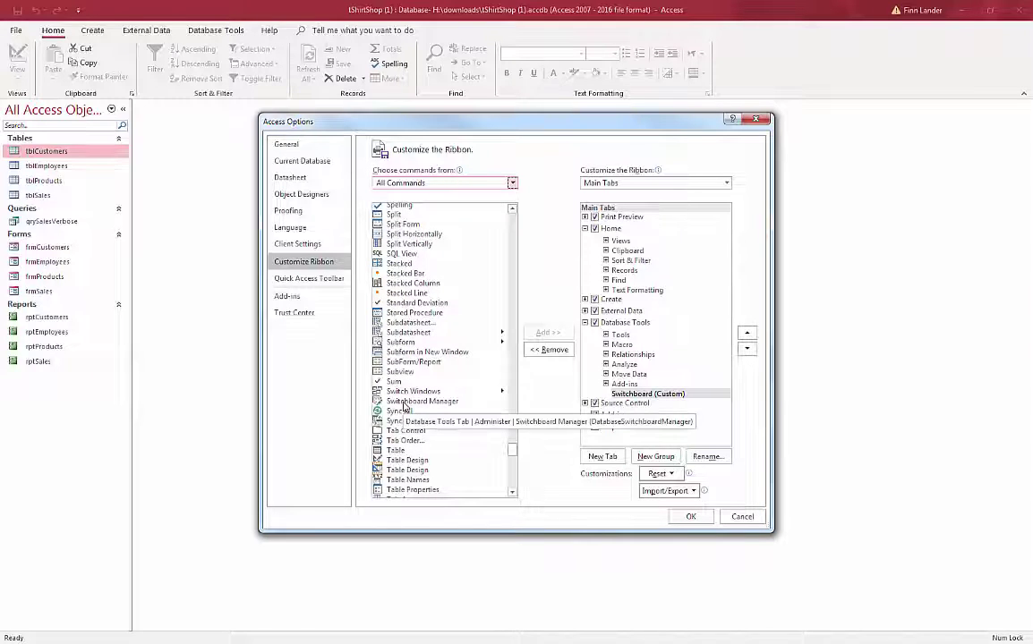
pyautogui.click(405, 403)
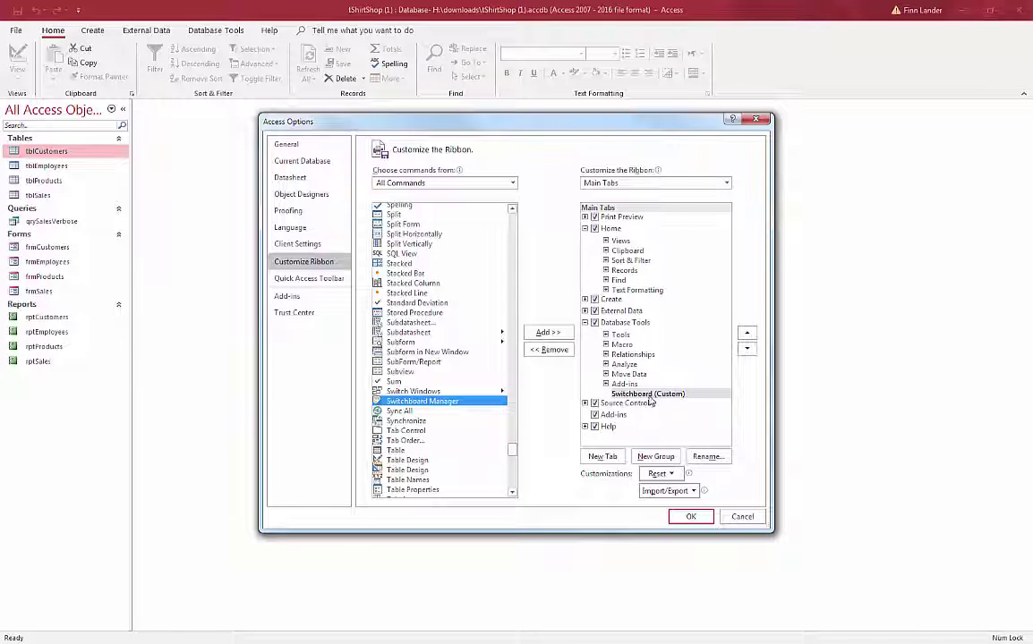
pyautogui.click(548, 333)
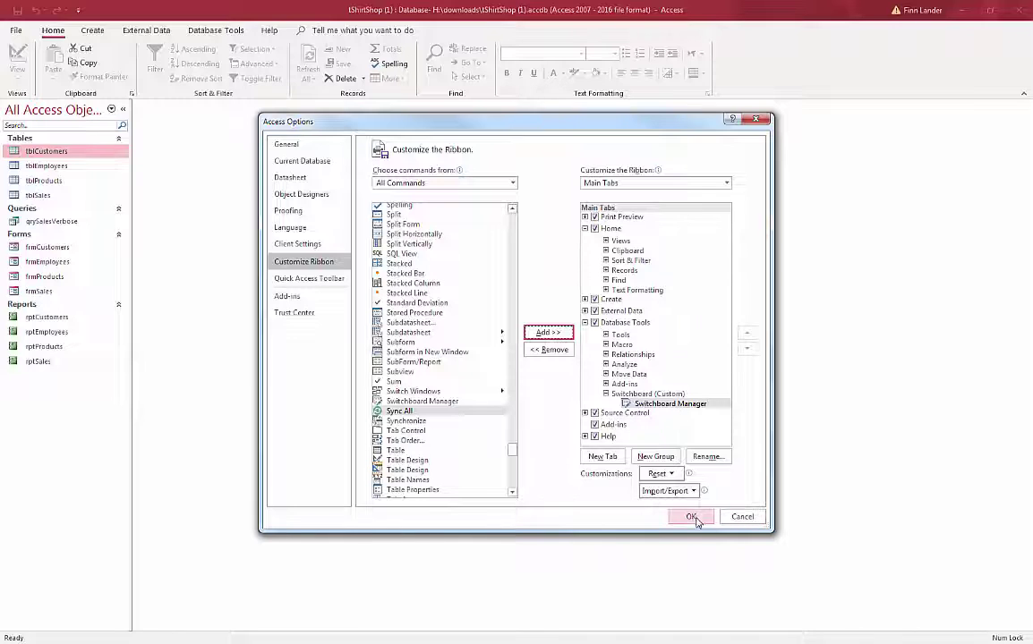
pyautogui.click(690, 517)
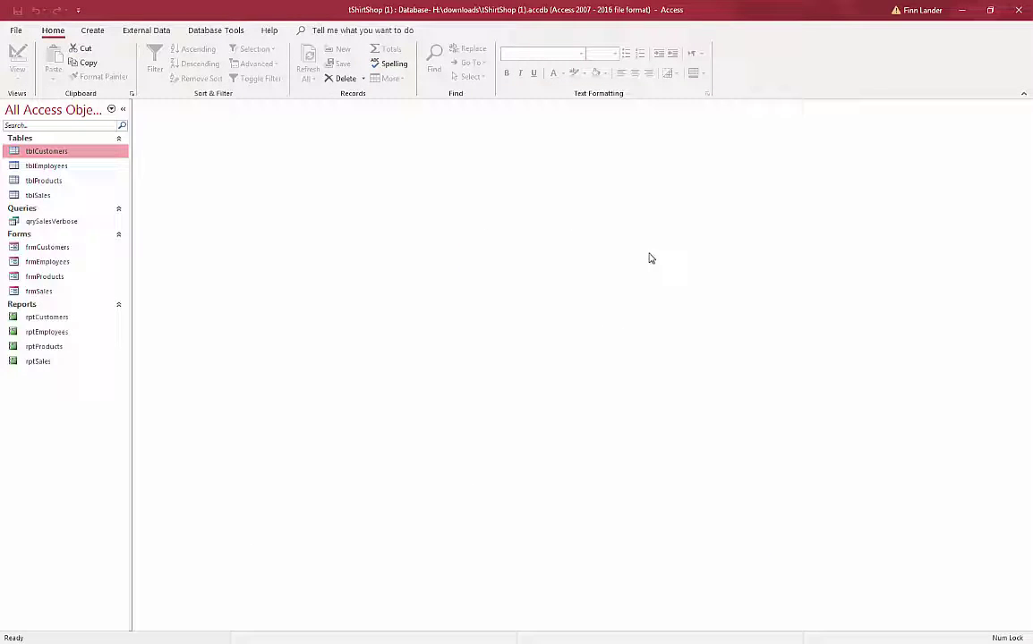
# Step: Start the Switchboard Manager and agree to create a new switchboard for this database
pyautogui.click(218, 31)
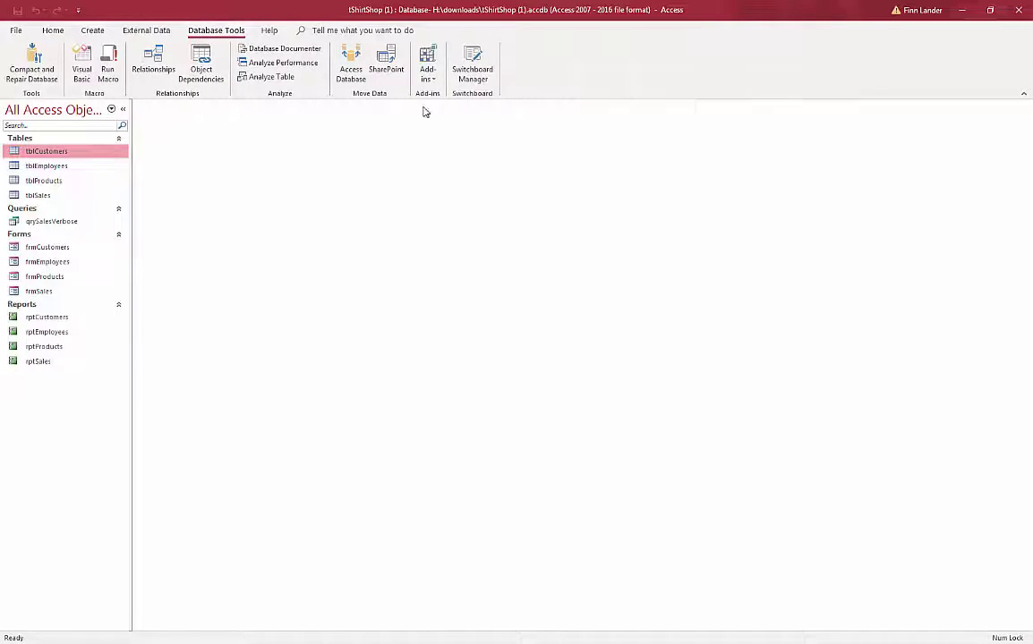
pyautogui.click(473, 68)
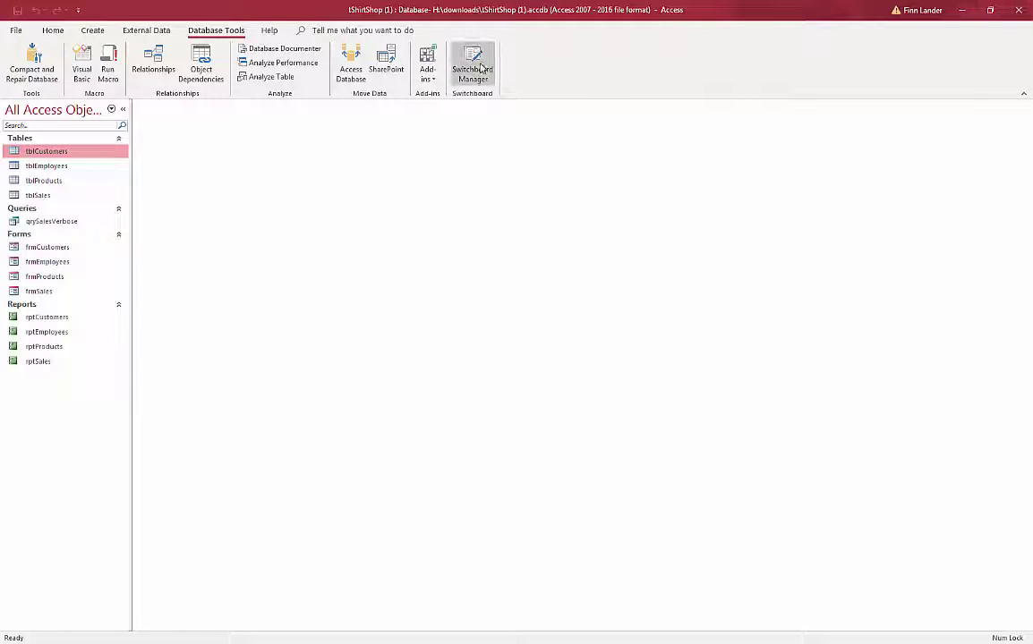
pyautogui.moveTo(589, 316); pyautogui.dragTo(489, 157)
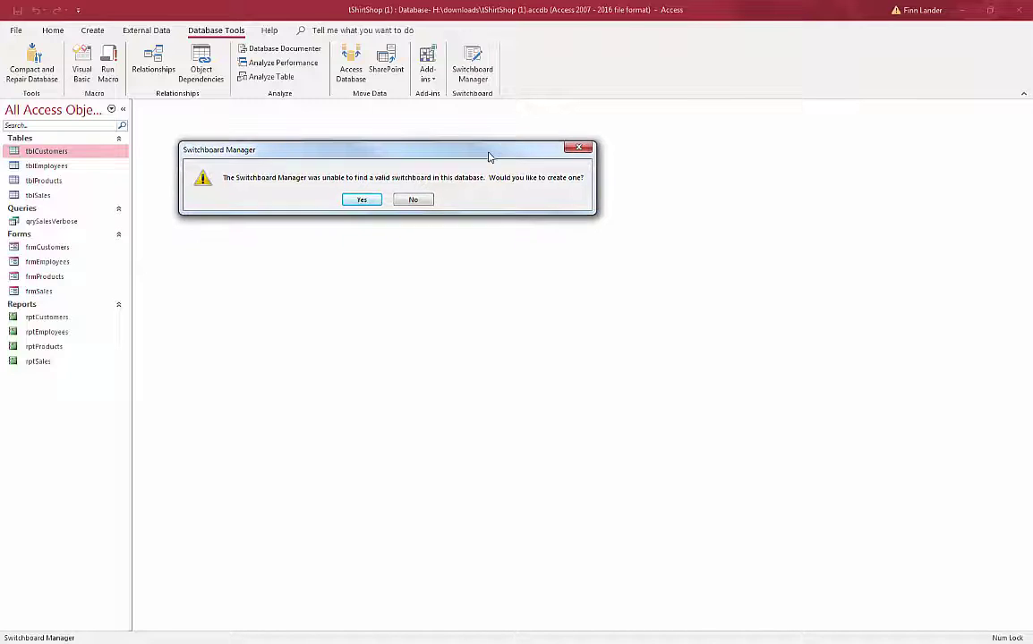
pyautogui.click(362, 200)
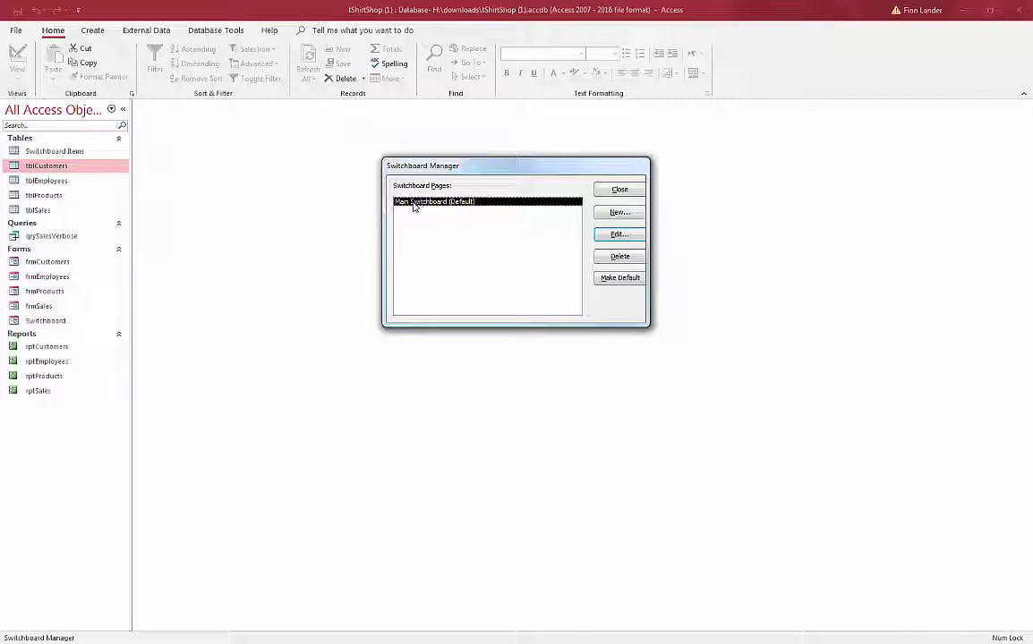
# Step: Create a new switchboard page named "Forms"
pyautogui.click(619, 213)
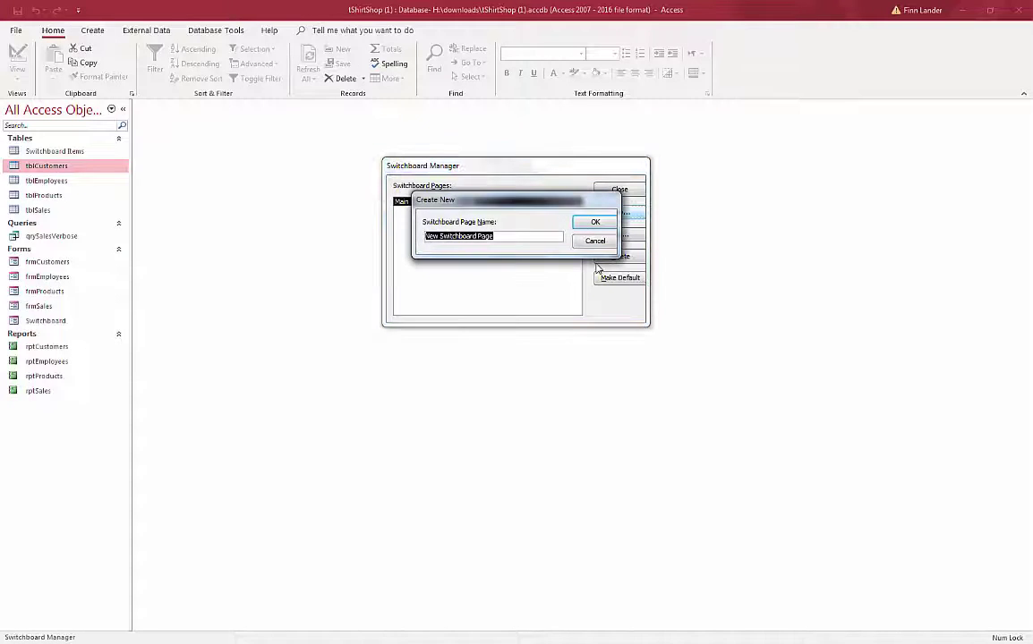
pyautogui.write('For')
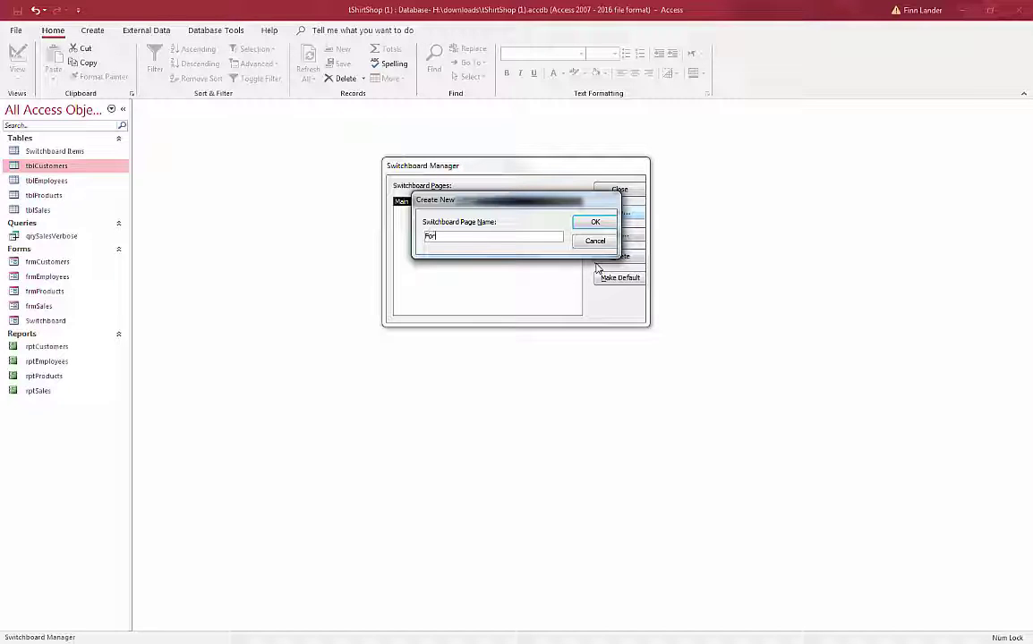
pyautogui.write('ms')
pyautogui.click(594, 223)
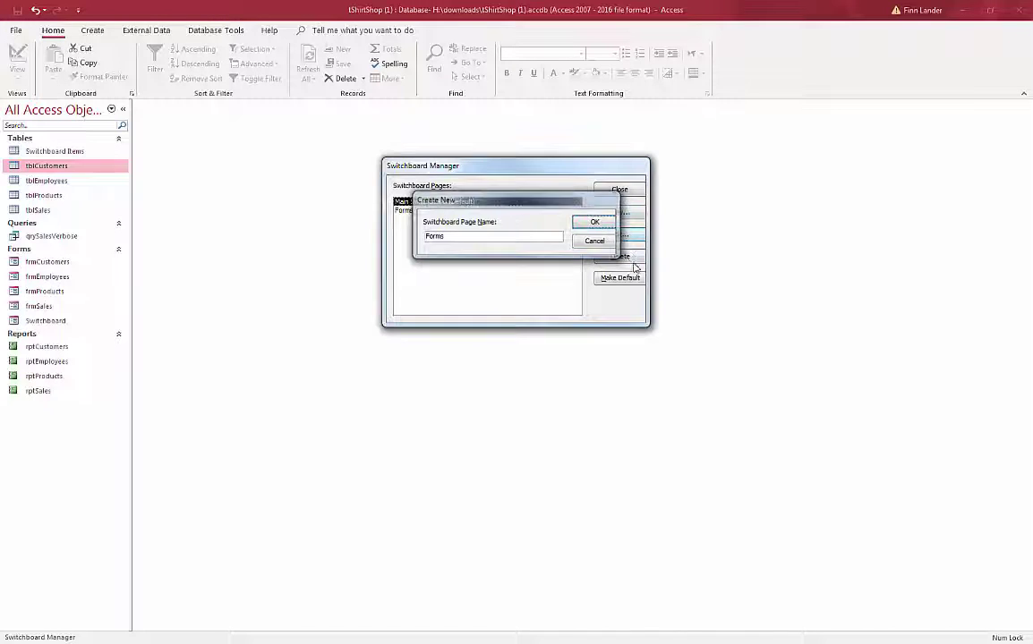
# Step: Create another switchboard page named "Reports"
pyautogui.click(619, 214)
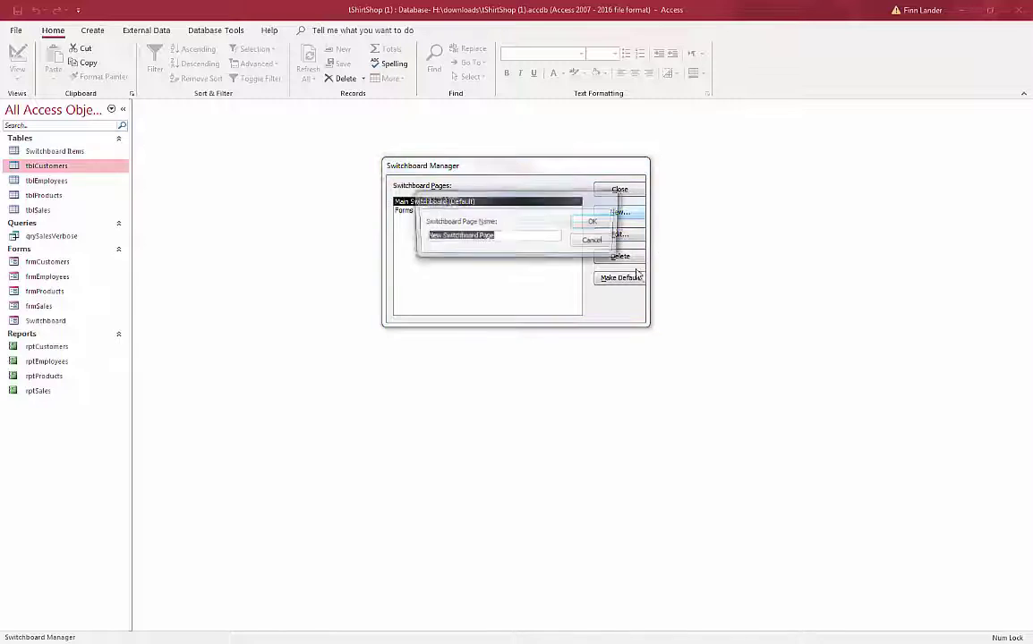
pyautogui.write('Re')
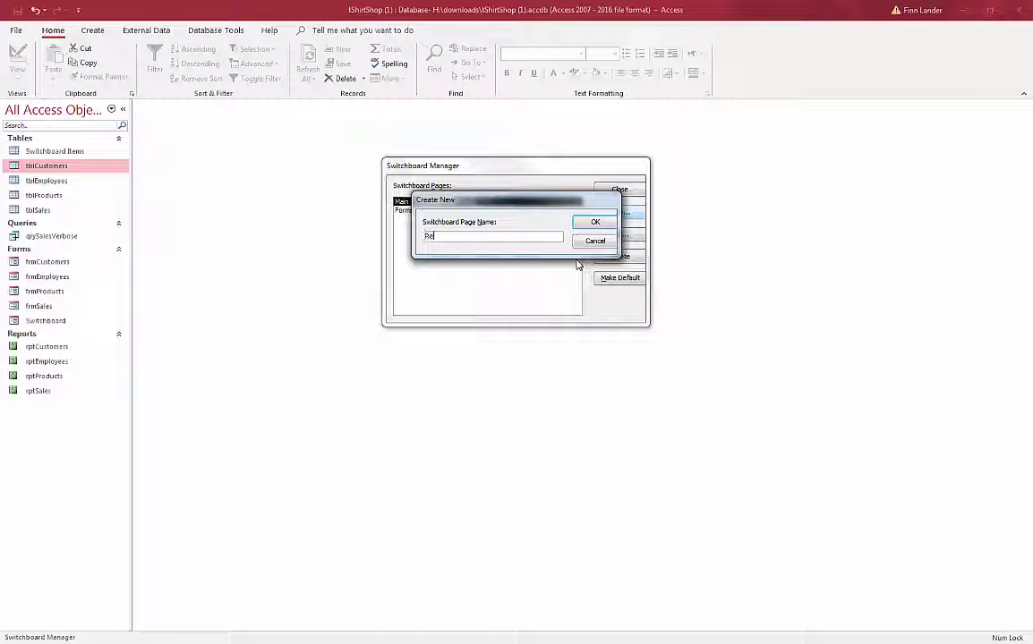
pyautogui.write('por')
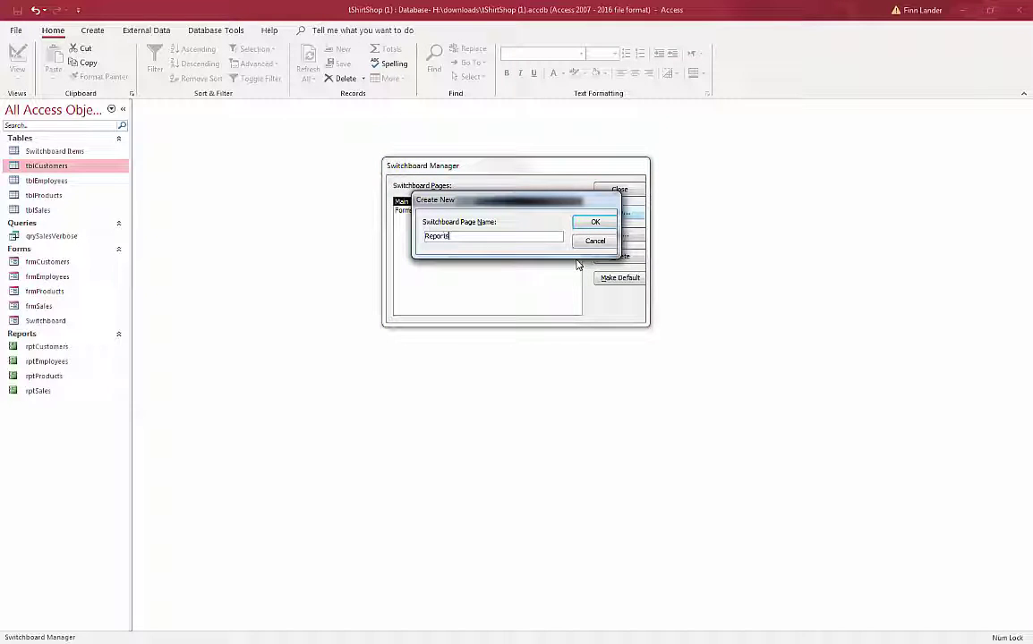
pyautogui.write('ts')
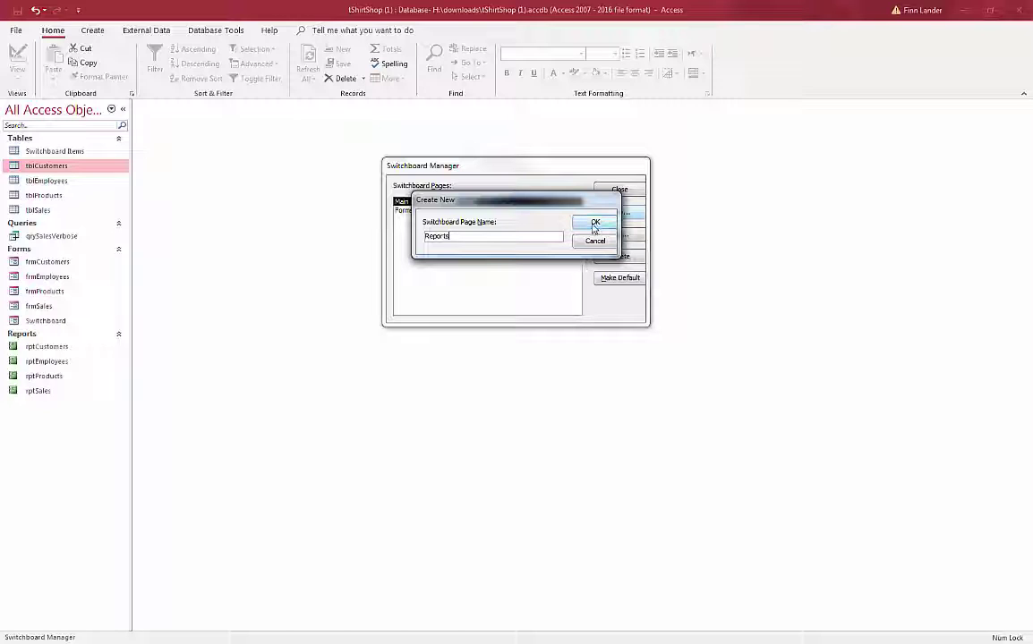
pyautogui.click(595, 222)
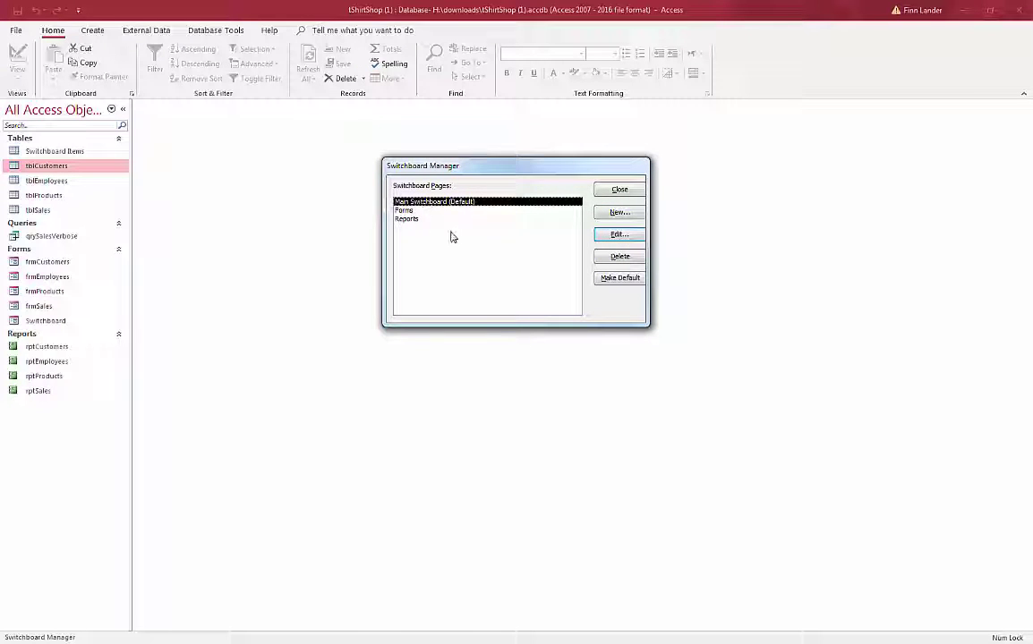
pyautogui.click(620, 236)
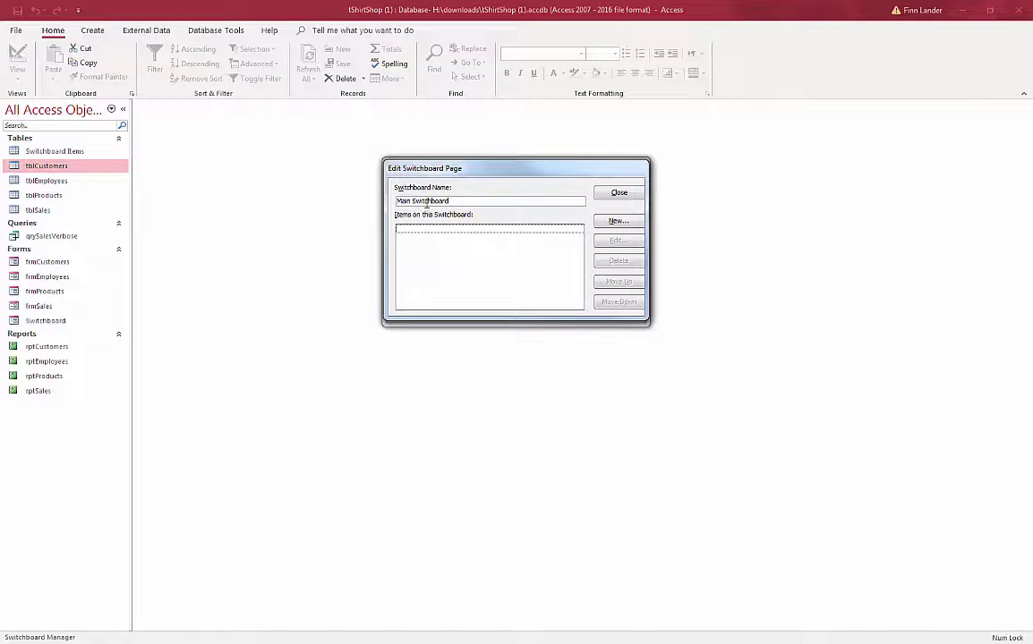
pyautogui.click(460, 203)
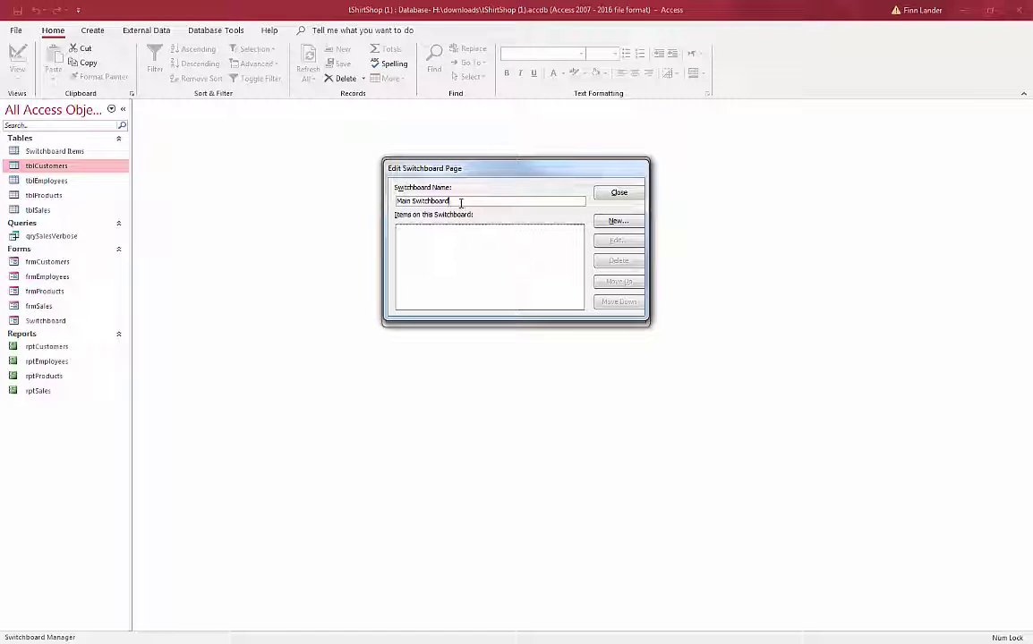
pyautogui.click(618, 194)
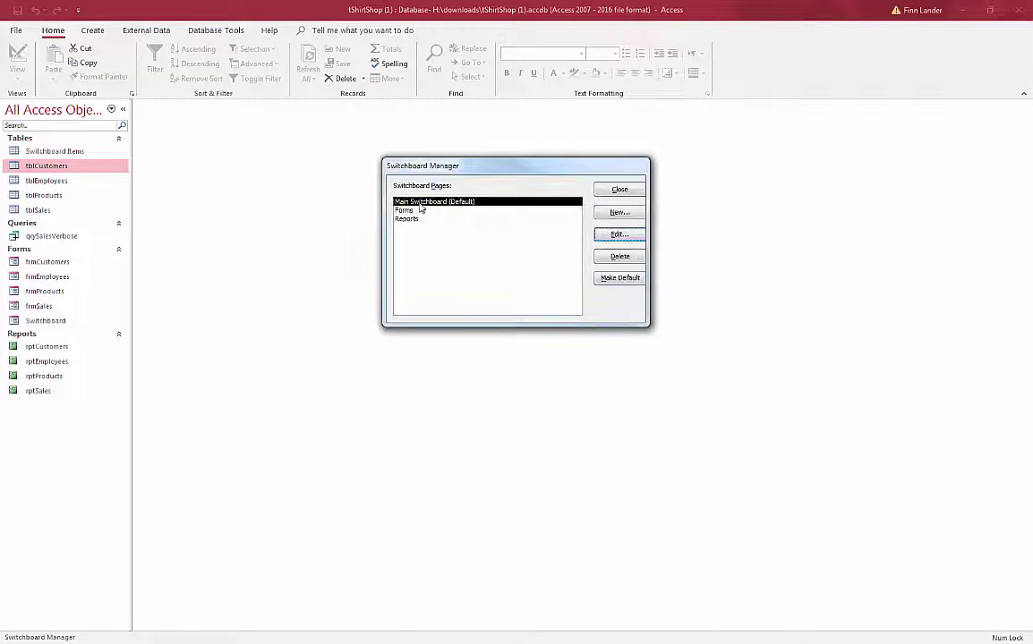
pyautogui.doubleClick(417, 204)
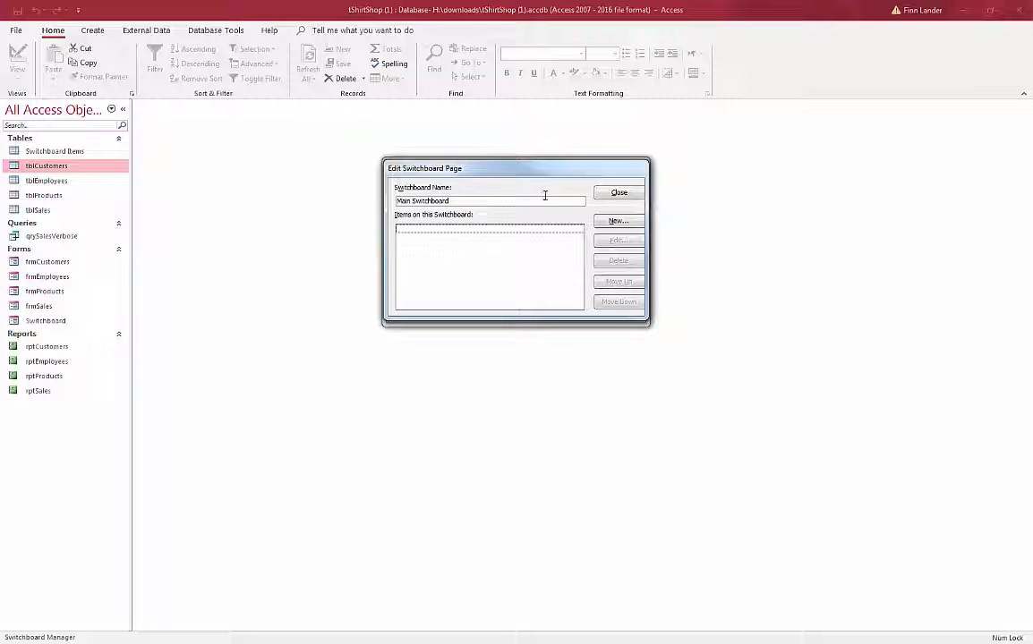
pyautogui.moveTo(521, 170); pyautogui.dragTo(538, 186)
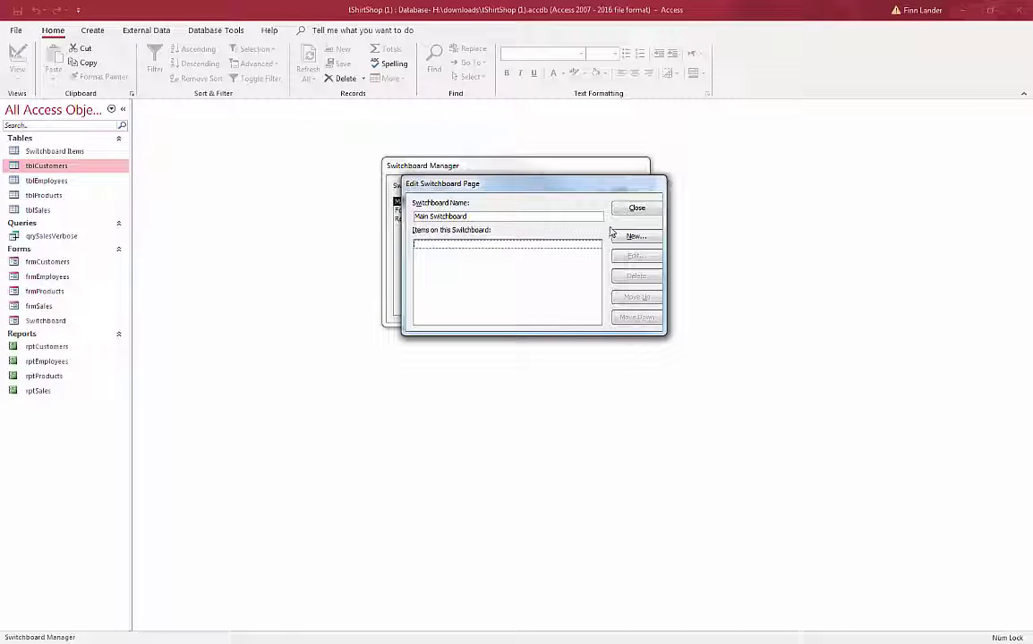
pyautogui.click(637, 208)
# Step: Add an item with the text "Forms" to the Main Switchboard page, using Go to Switchboard with the Forms switchboard as target
pyautogui.click(618, 234)
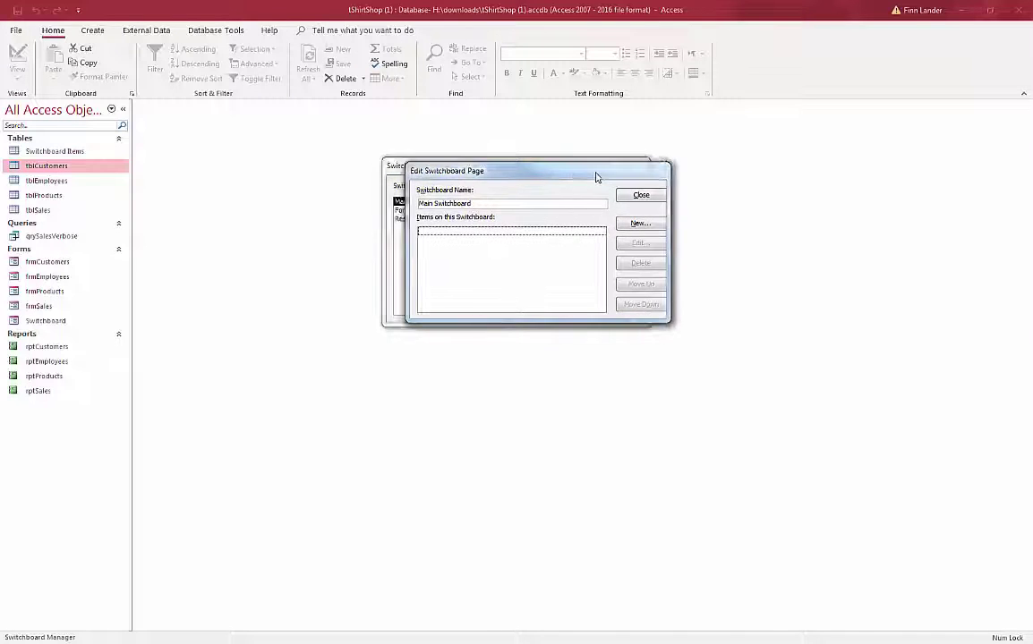
pyautogui.click(619, 226)
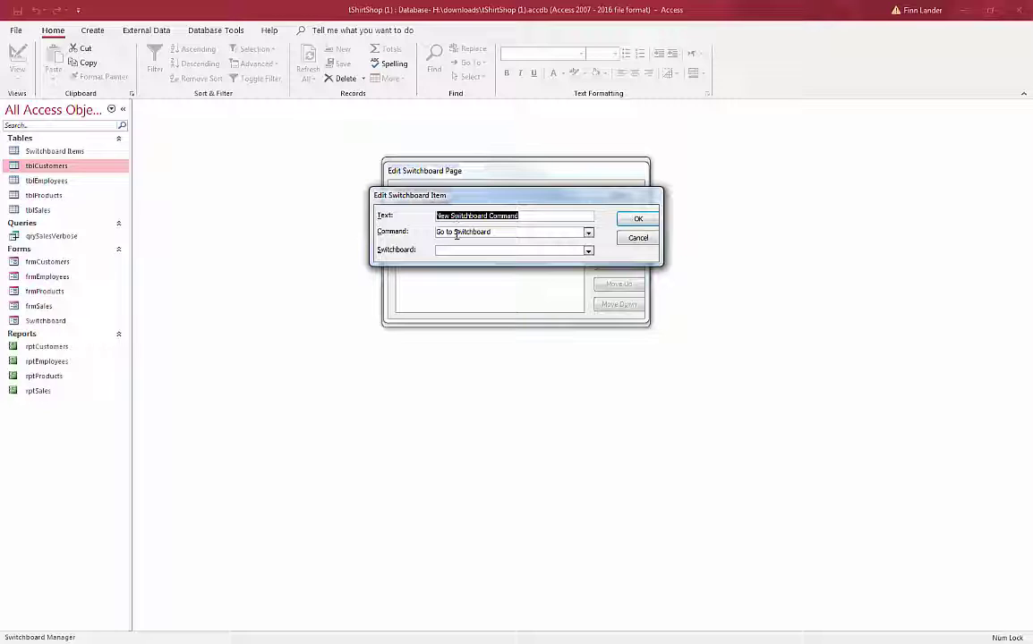
pyautogui.click(523, 251)
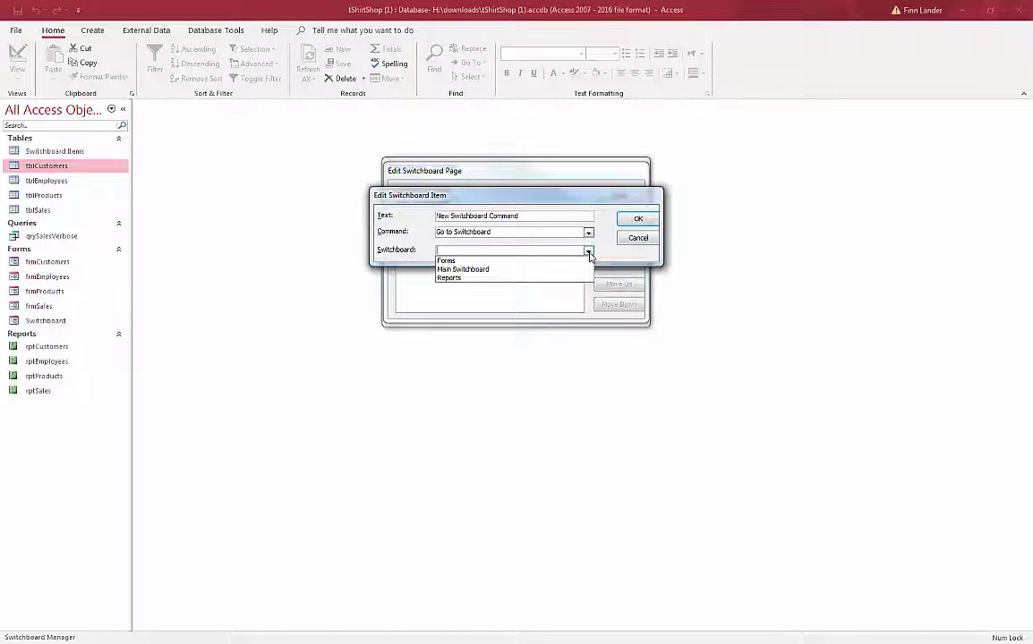
pyautogui.click(511, 261)
pyautogui.click(384, 215)
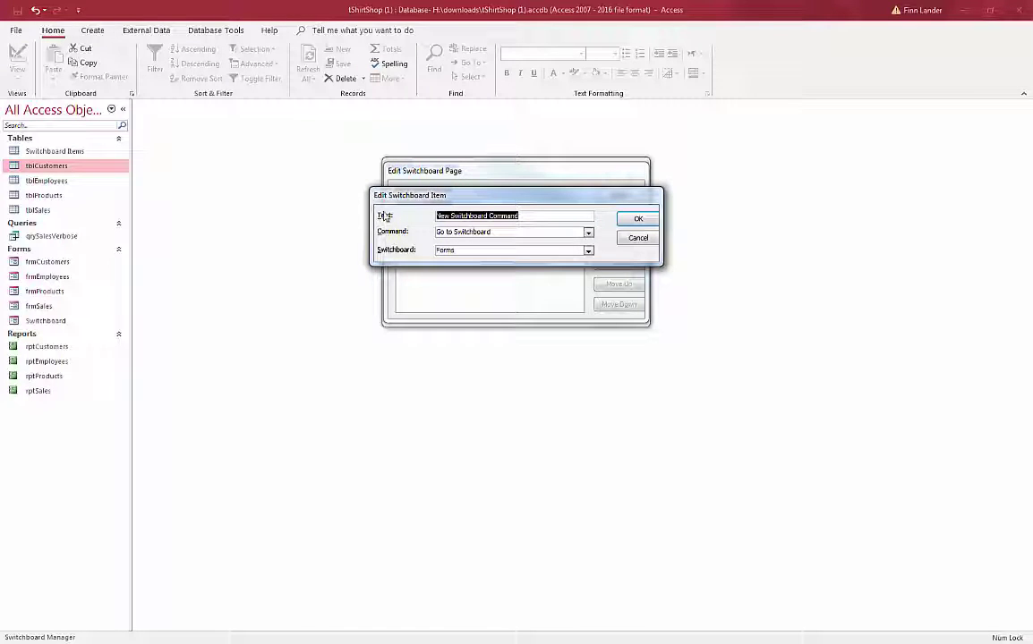
pyautogui.write('Forms')
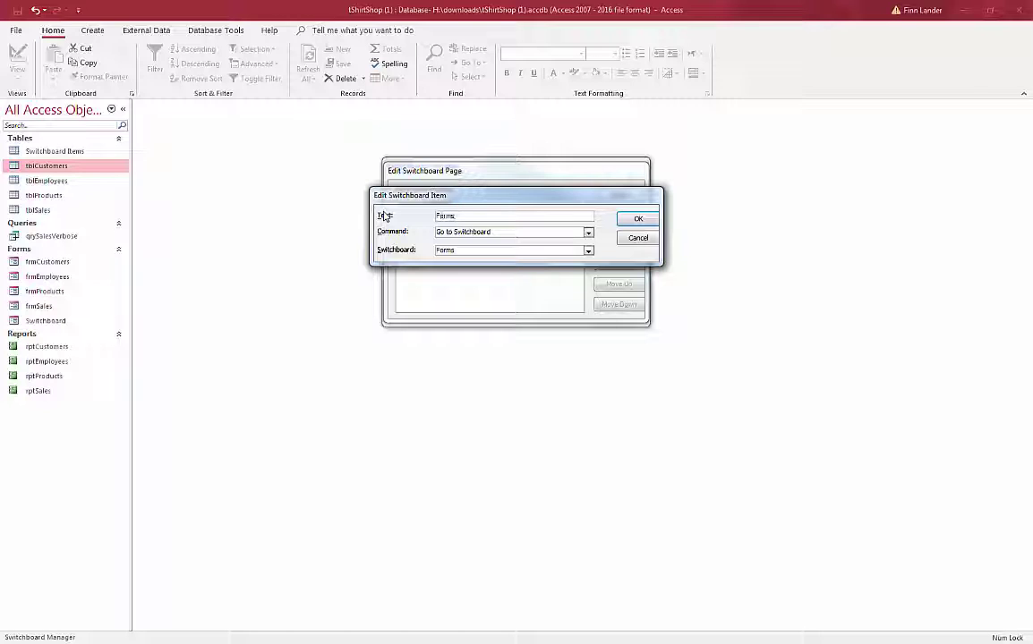
pyautogui.click(637, 221)
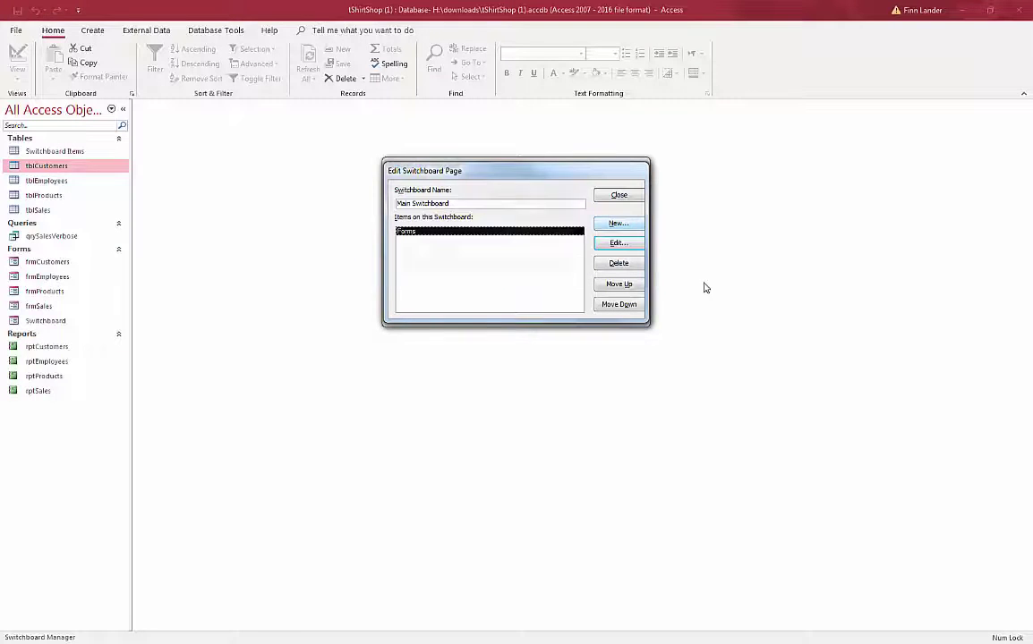
# Step: Add an item with the text "Reports" to the Main Switchboard page, using Go to Switchboard with the Reports switchboard as target
pyautogui.click(628, 224)
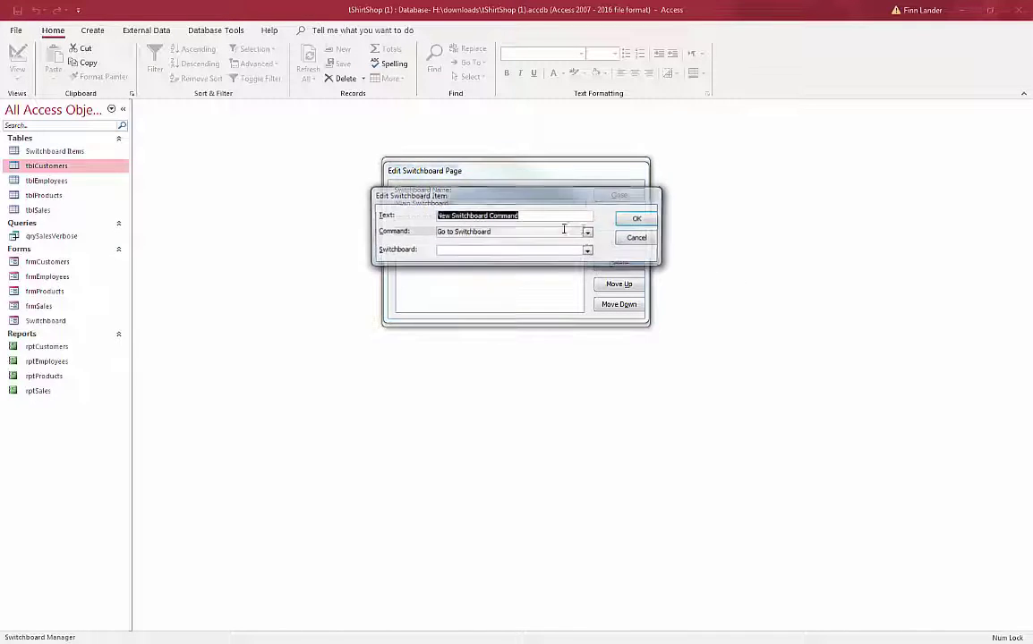
pyautogui.write('Reports')
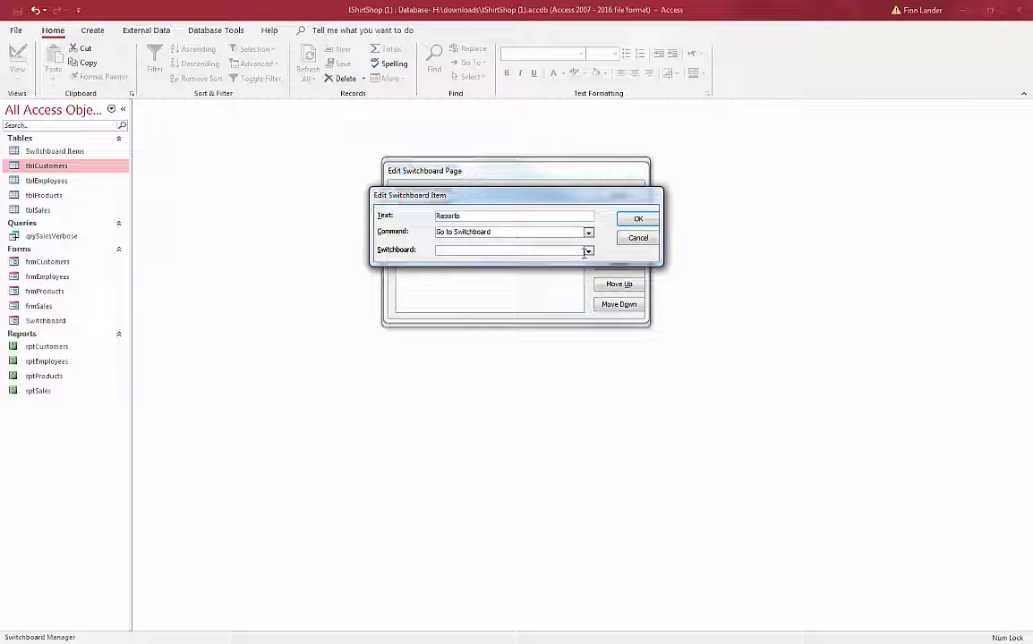
pyautogui.click(586, 250)
pyautogui.click(516, 282)
pyautogui.moveTo(537, 193); pyautogui.dragTo(542, 189)
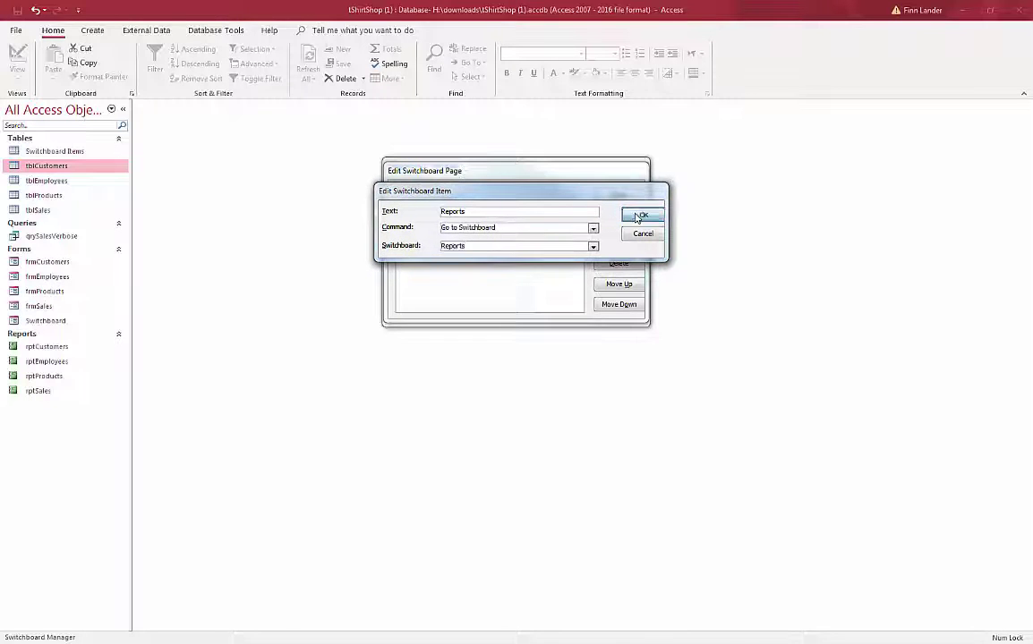
pyautogui.click(641, 217)
# Step: Create another Main Switchboard item with the text "Exit" and bring up its command choices
pyautogui.click(618, 223)
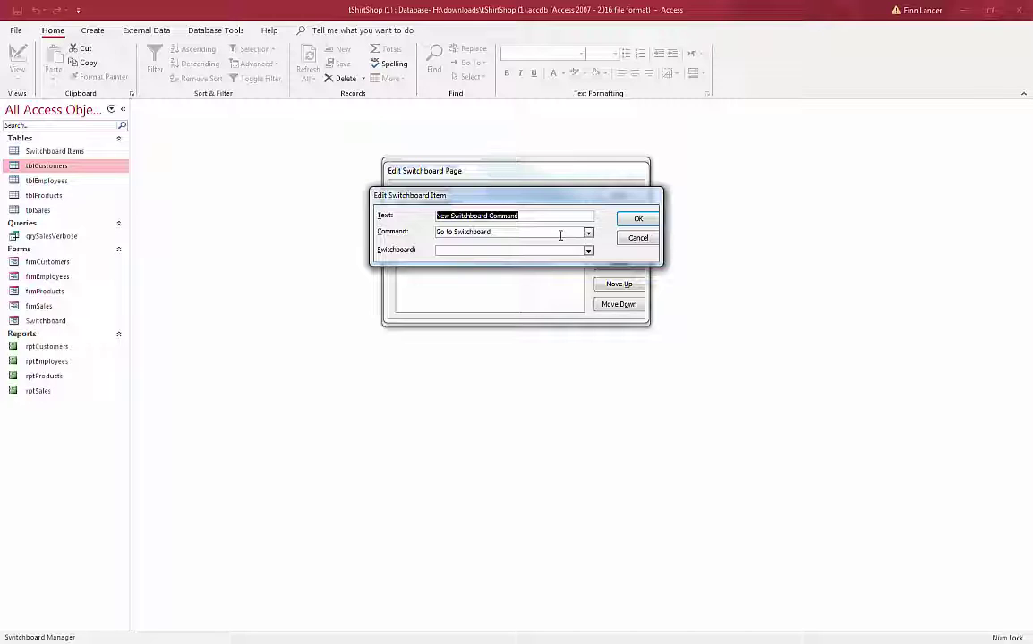
pyautogui.write('Exit')
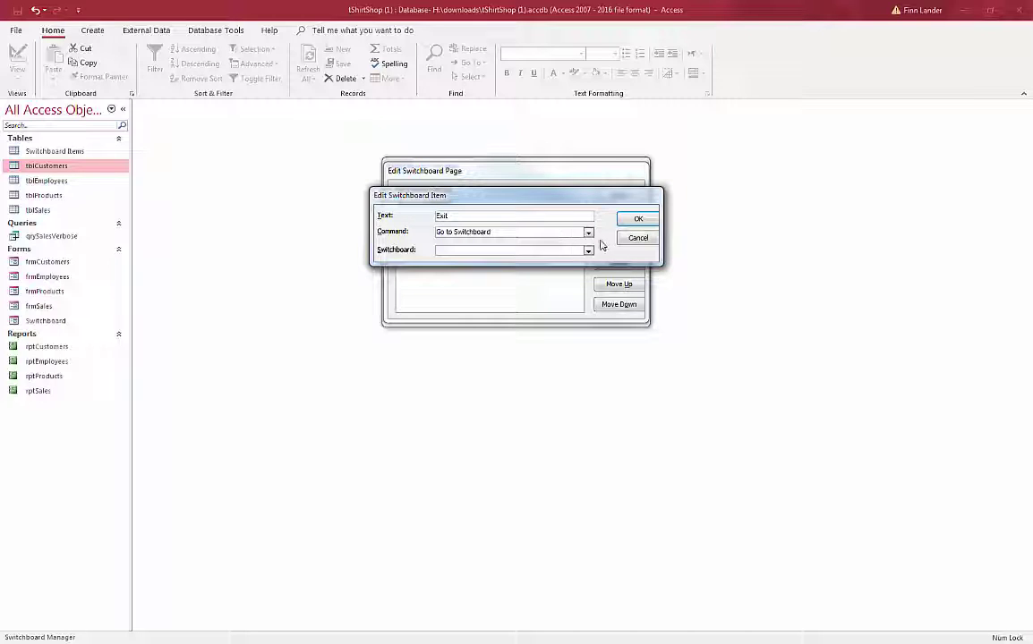
pyautogui.click(588, 233)
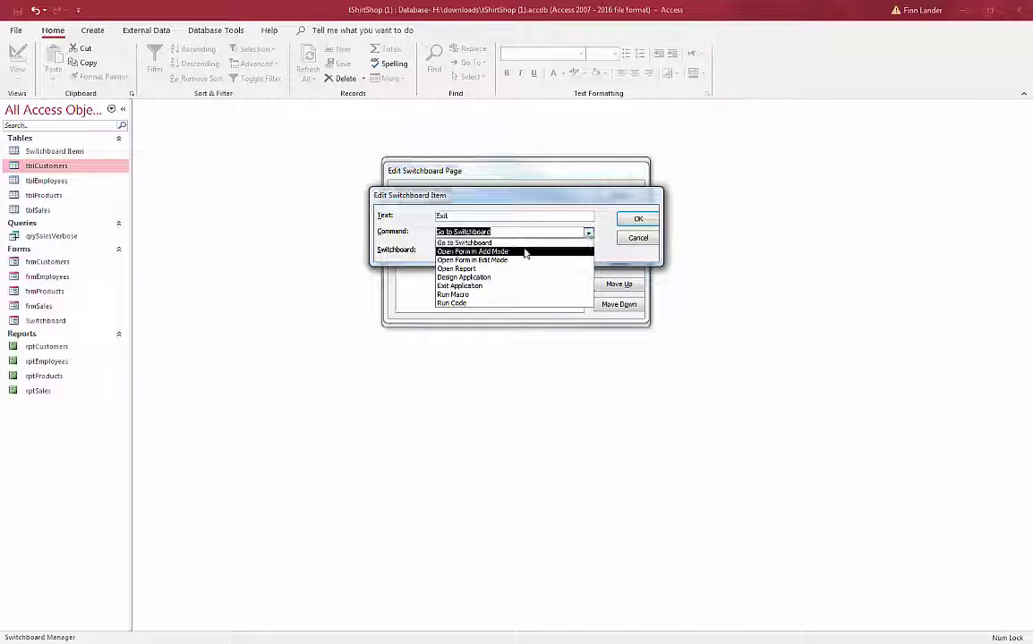
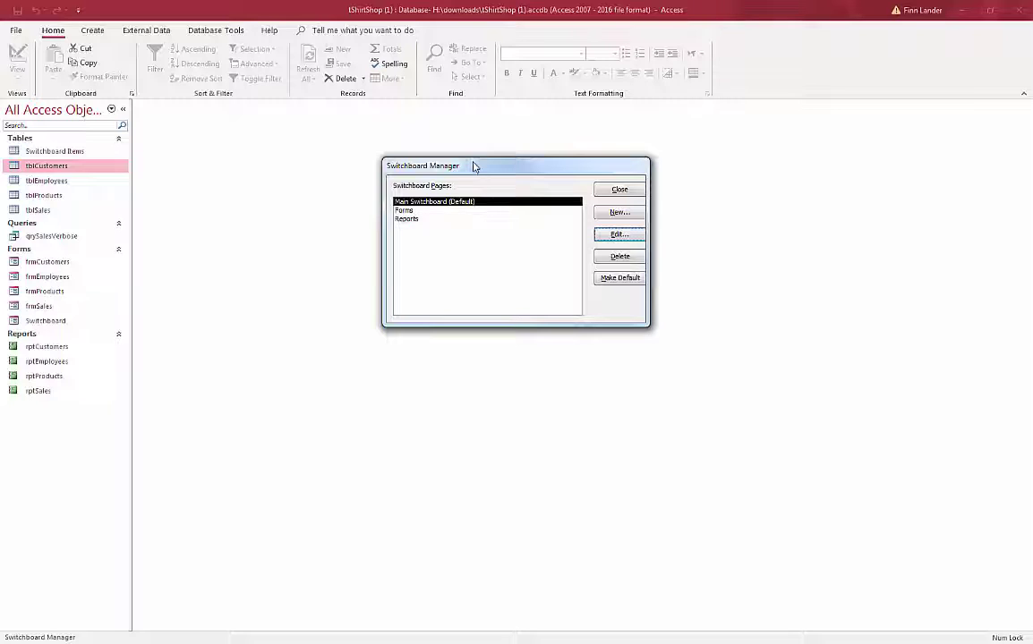
# Step: Open the Forms switchboard page for editing
pyautogui.moveTo(474, 167); pyautogui.dragTo(436, 163)
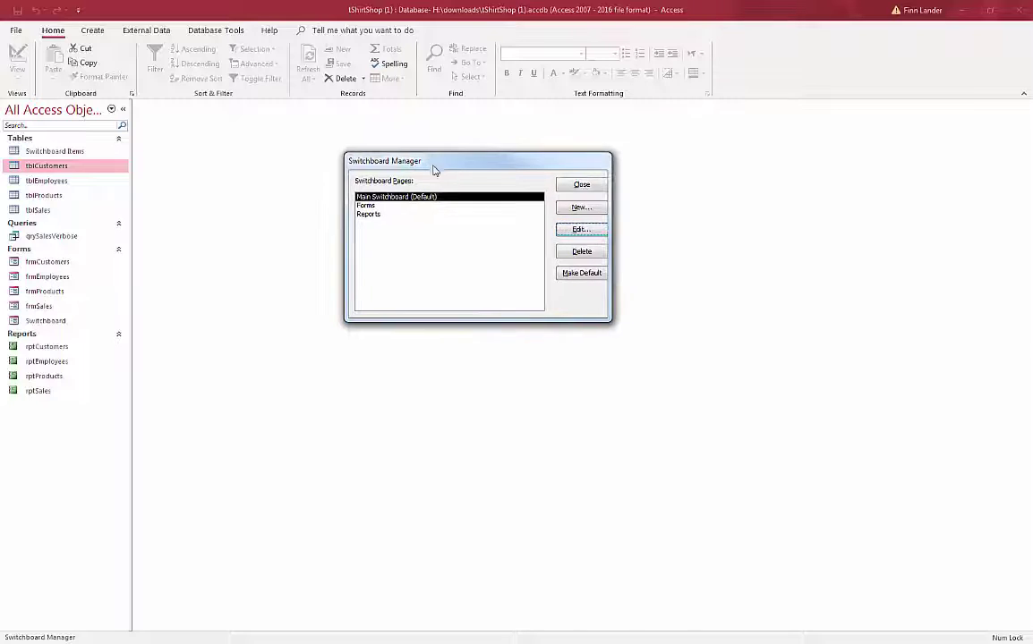
pyautogui.click(368, 206)
pyautogui.click(582, 229)
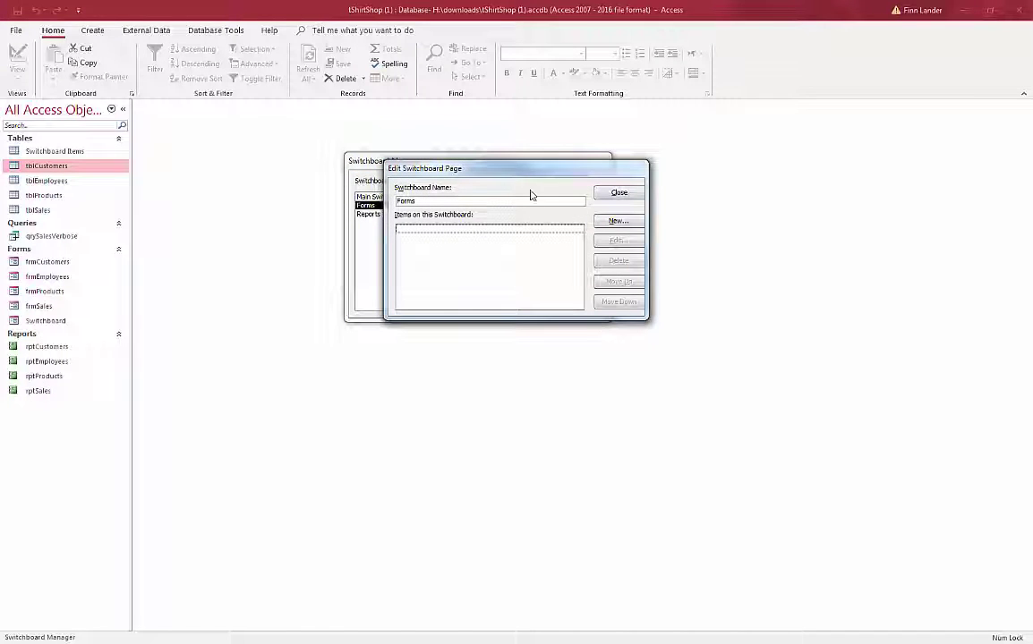
pyautogui.moveTo(529, 178); pyautogui.dragTo(518, 174)
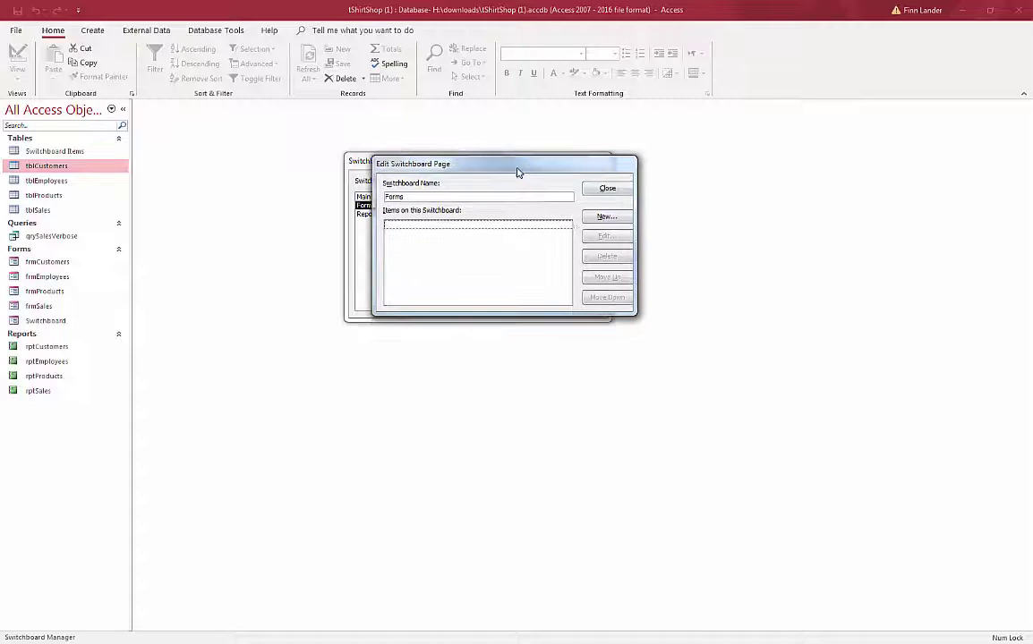
# Step: Add an item "Customers Form" to the Forms page, using Open Form in Edit Mode with the form frmCustomers
pyautogui.click(607, 218)
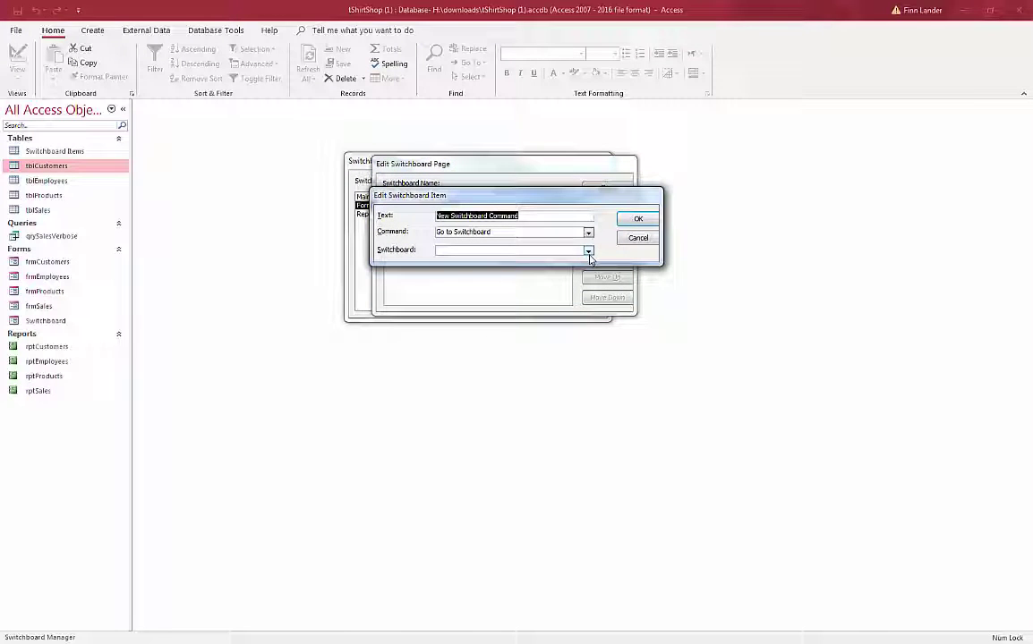
pyautogui.write('C')
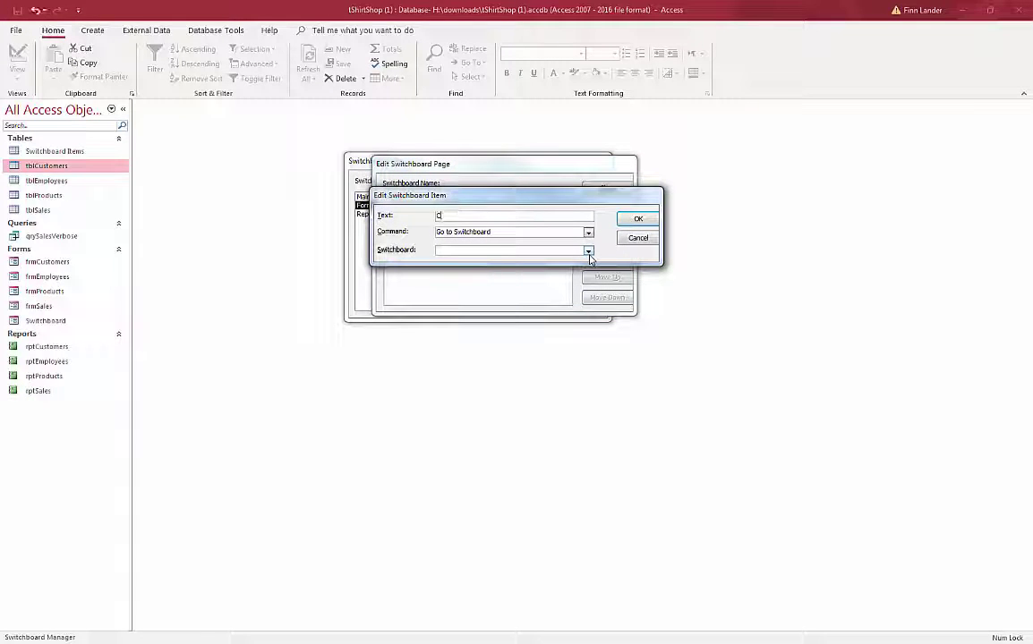
pyautogui.write('ustomers Fu')
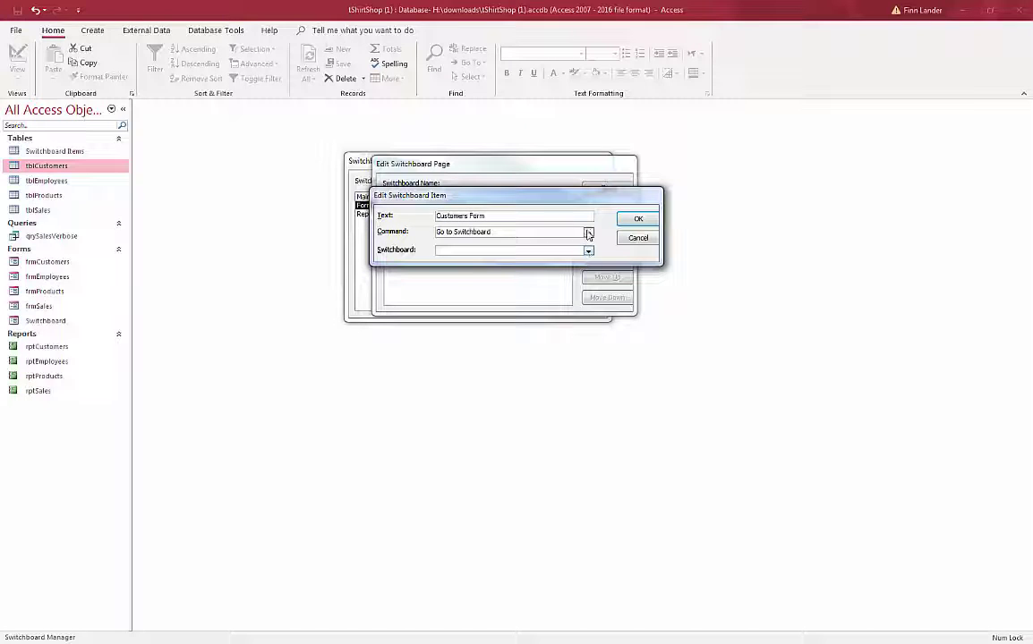
pyautogui.click(588, 233)
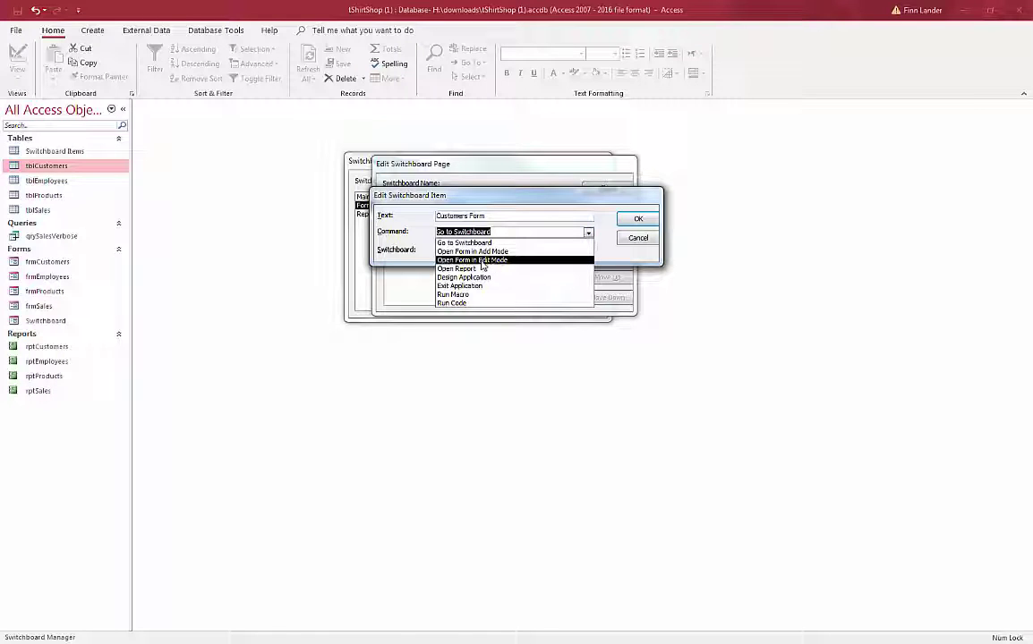
pyautogui.click(484, 261)
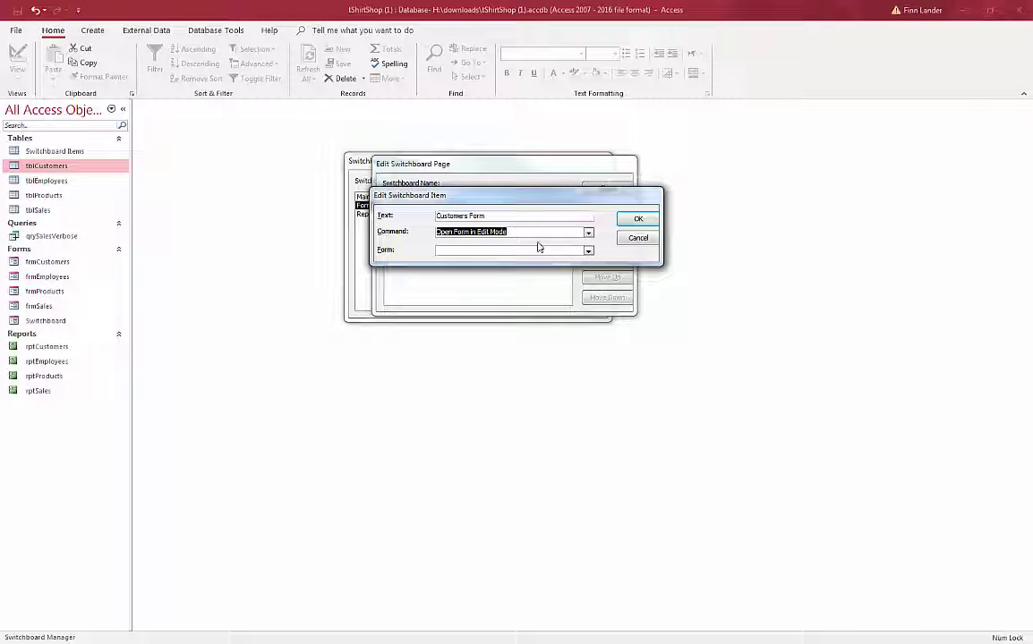
pyautogui.moveTo(556, 194); pyautogui.dragTo(584, 193)
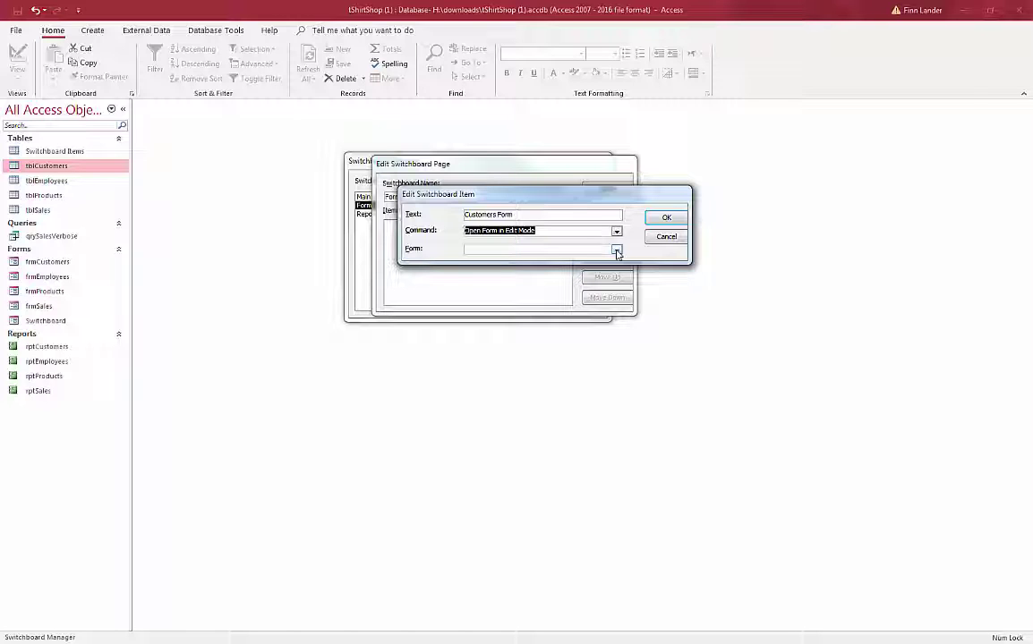
pyautogui.click(616, 251)
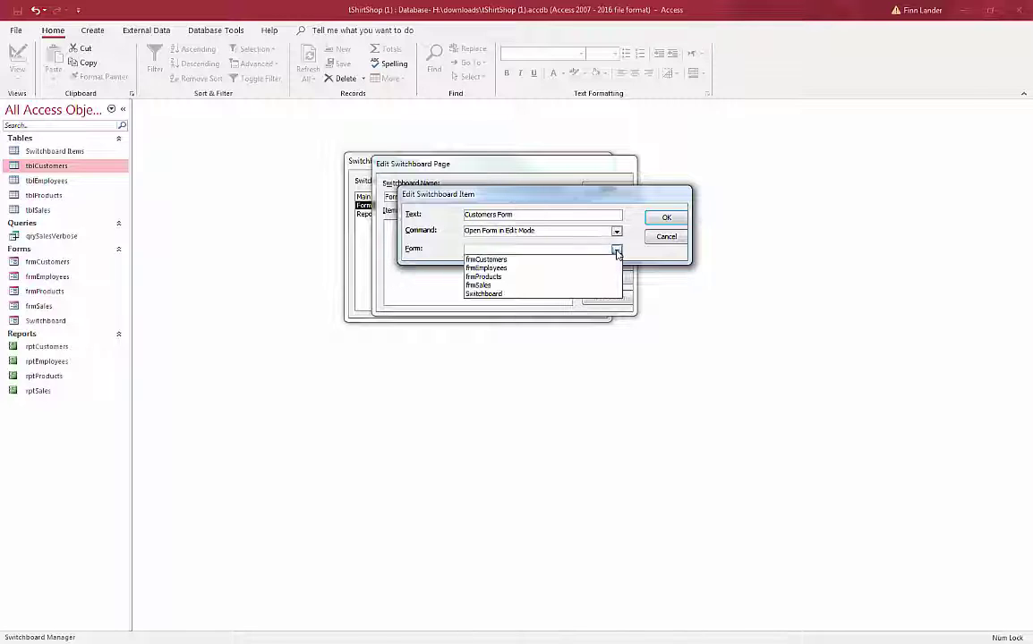
pyautogui.click(542, 260)
pyautogui.click(666, 218)
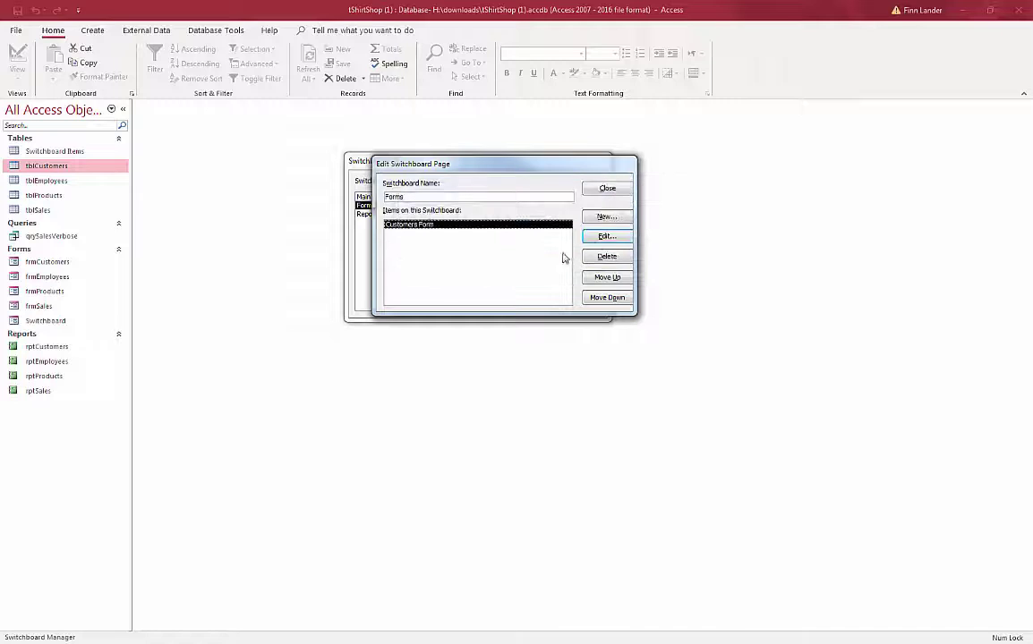
# Step: Add an item "Employees Form" to the Forms page, using Open Form in Edit Mode with the form frmEmployees
pyautogui.click(605, 218)
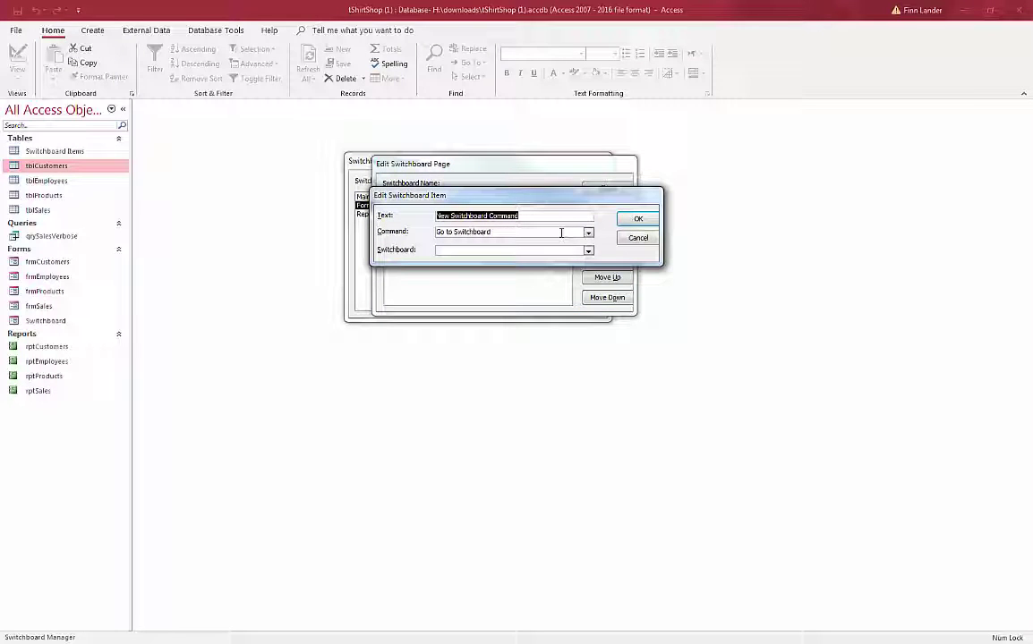
pyautogui.write('Emplo')
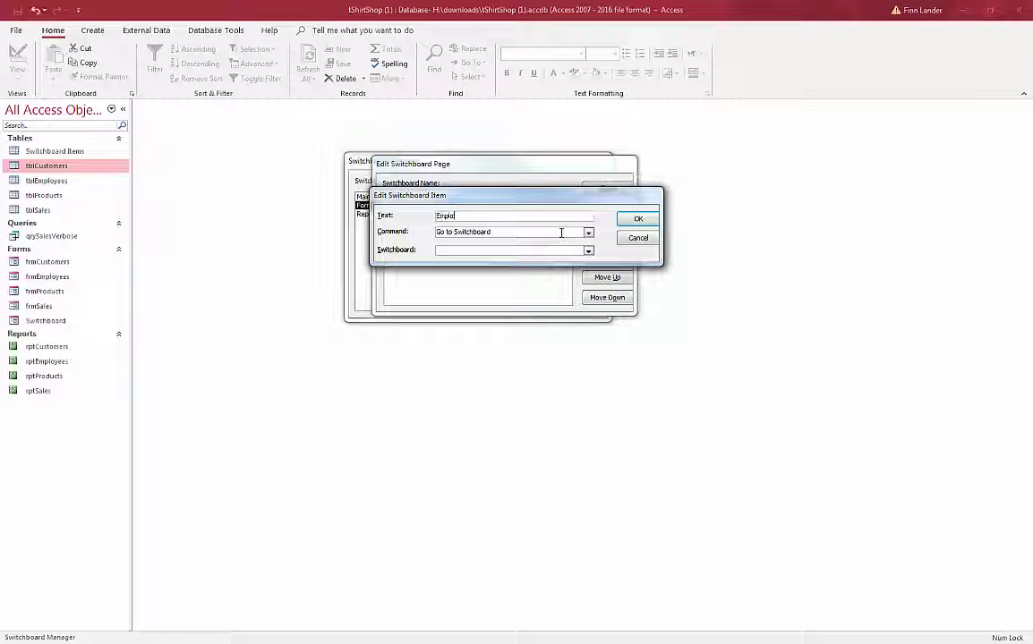
pyautogui.write('yees Form')
pyautogui.click(588, 233)
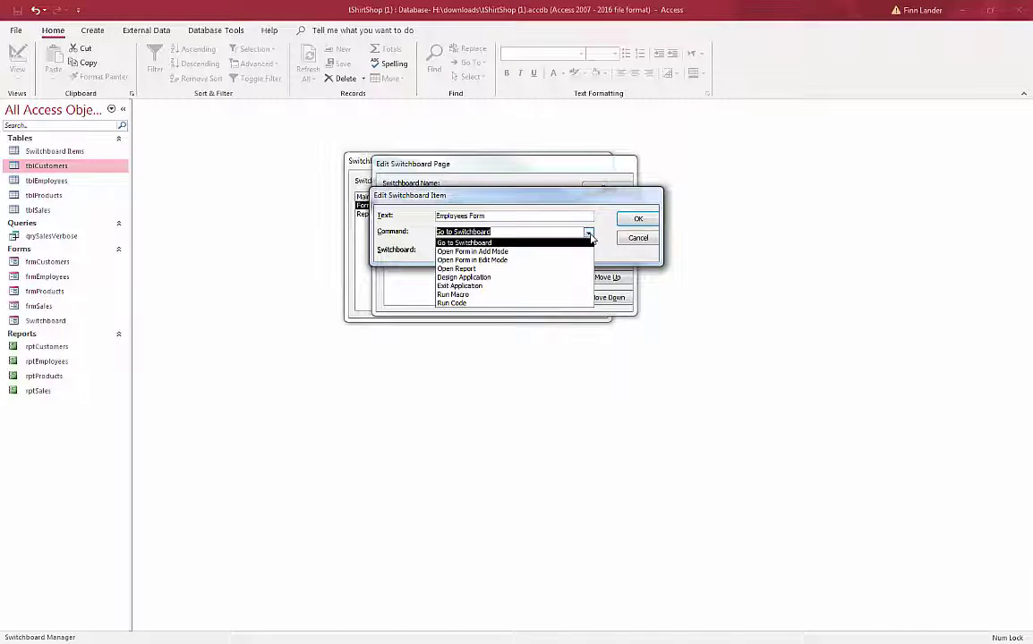
pyautogui.click(541, 260)
pyautogui.click(588, 251)
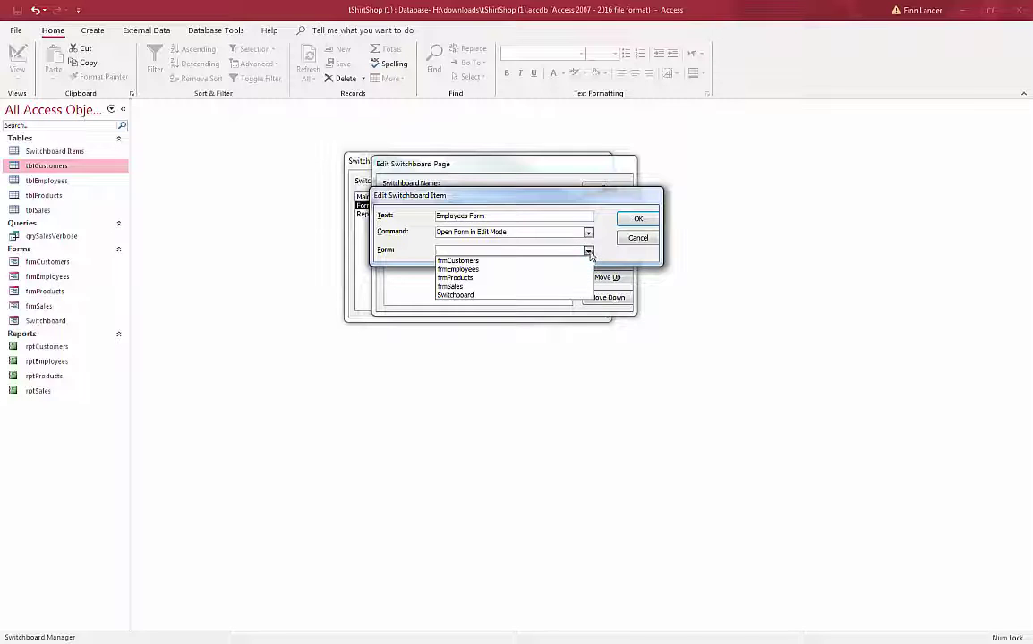
pyautogui.click(564, 269)
pyautogui.click(639, 219)
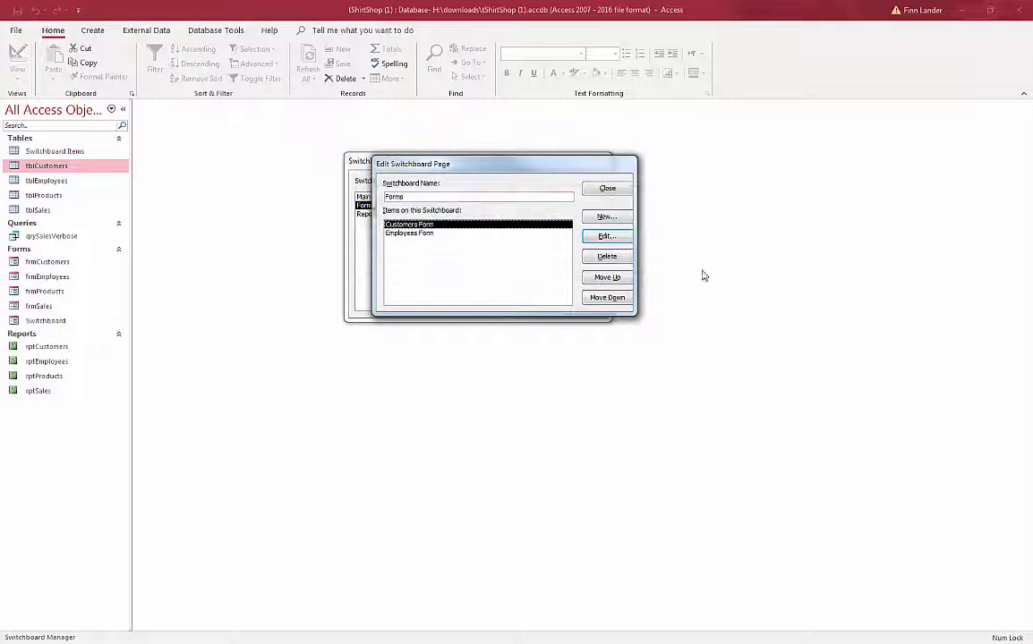
# Step: Add an item "Products Form" to the Forms page, using Open Form in Edit Mode with the form frmProducts
pyautogui.click(607, 218)
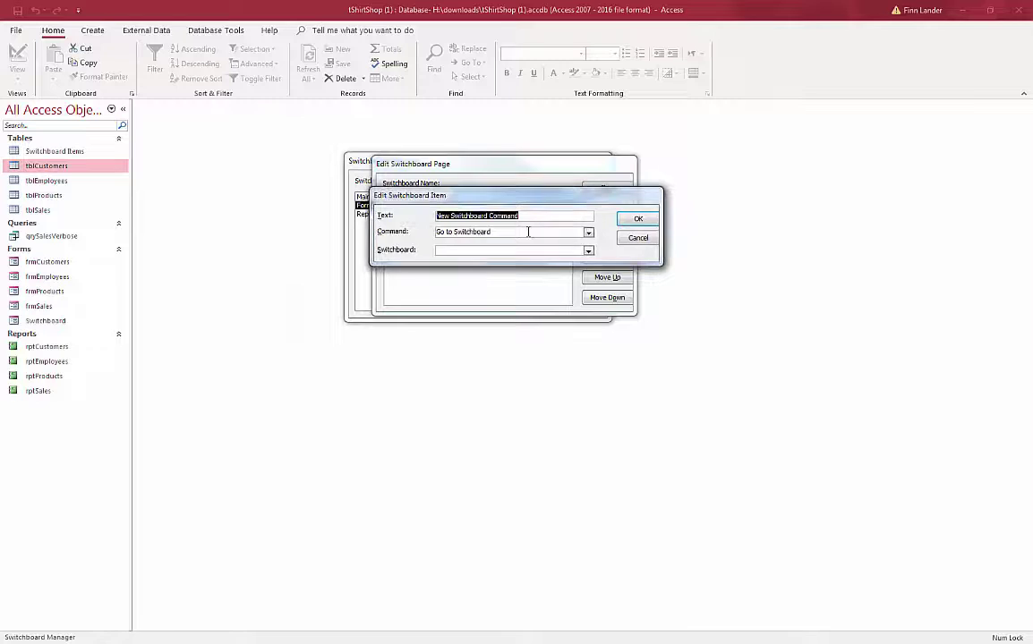
pyautogui.write('Pr')
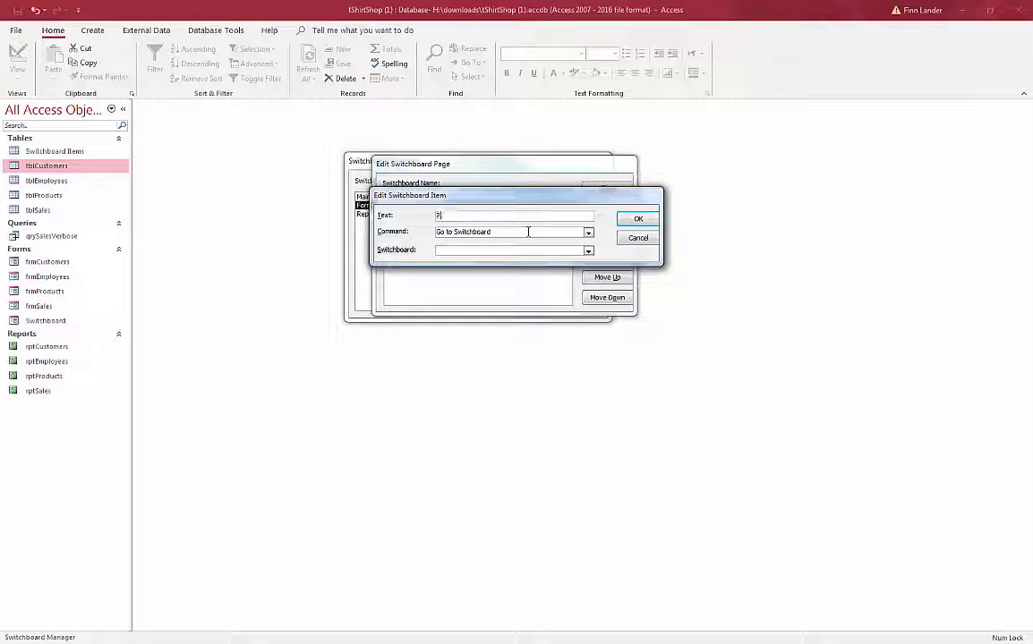
pyautogui.write('oducts F')
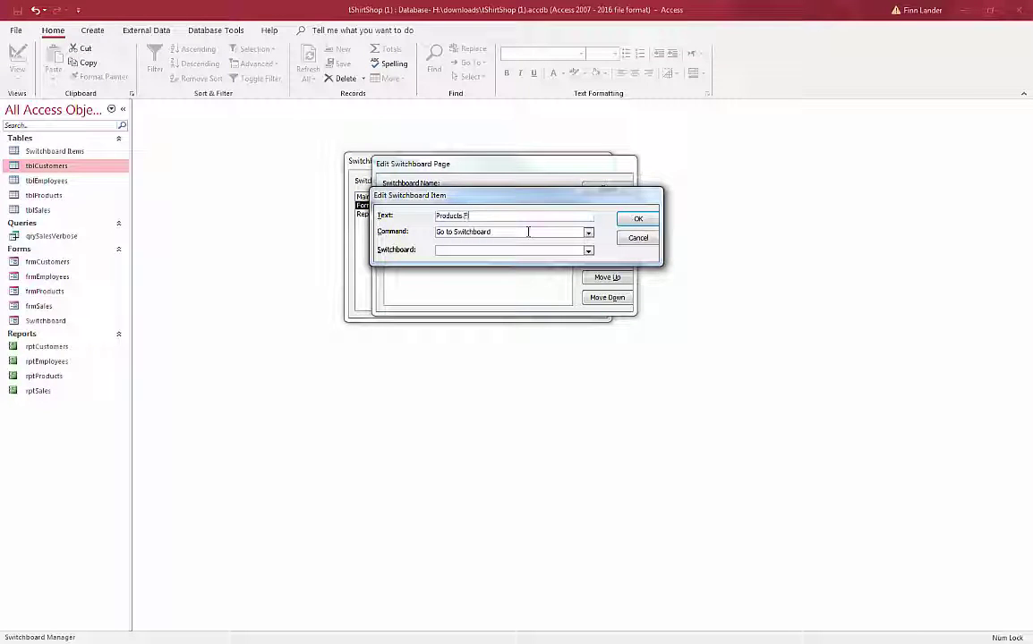
pyautogui.write('orm')
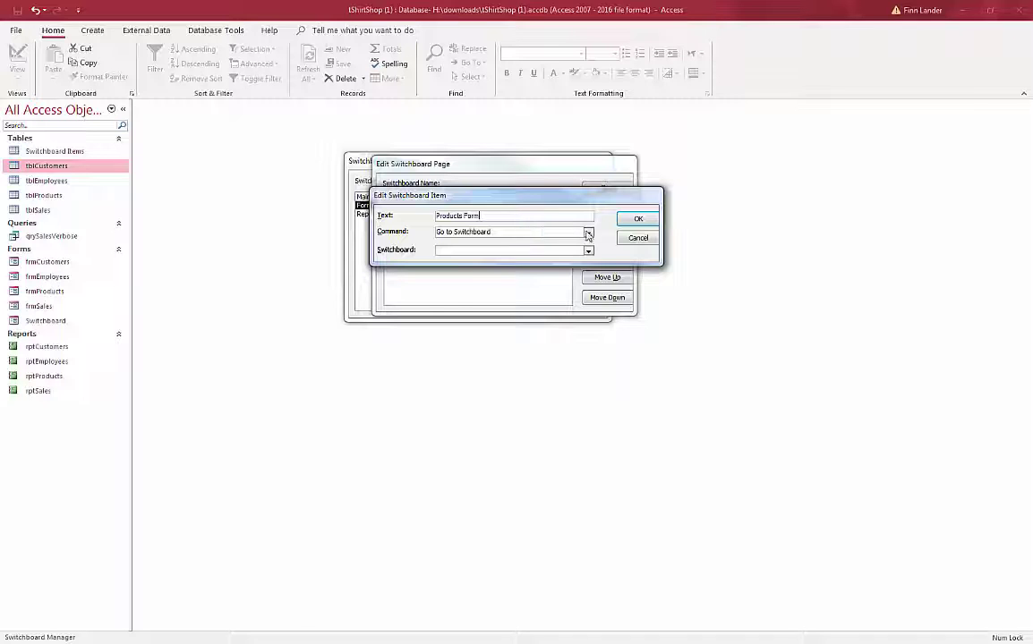
pyautogui.click(588, 233)
pyautogui.click(530, 258)
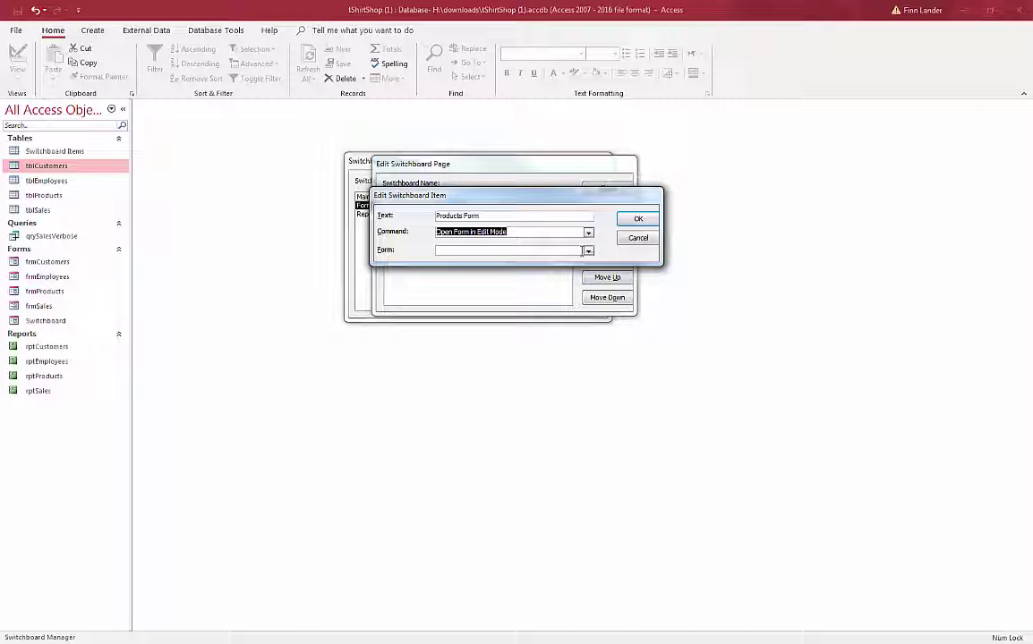
pyautogui.click(588, 251)
pyautogui.click(544, 281)
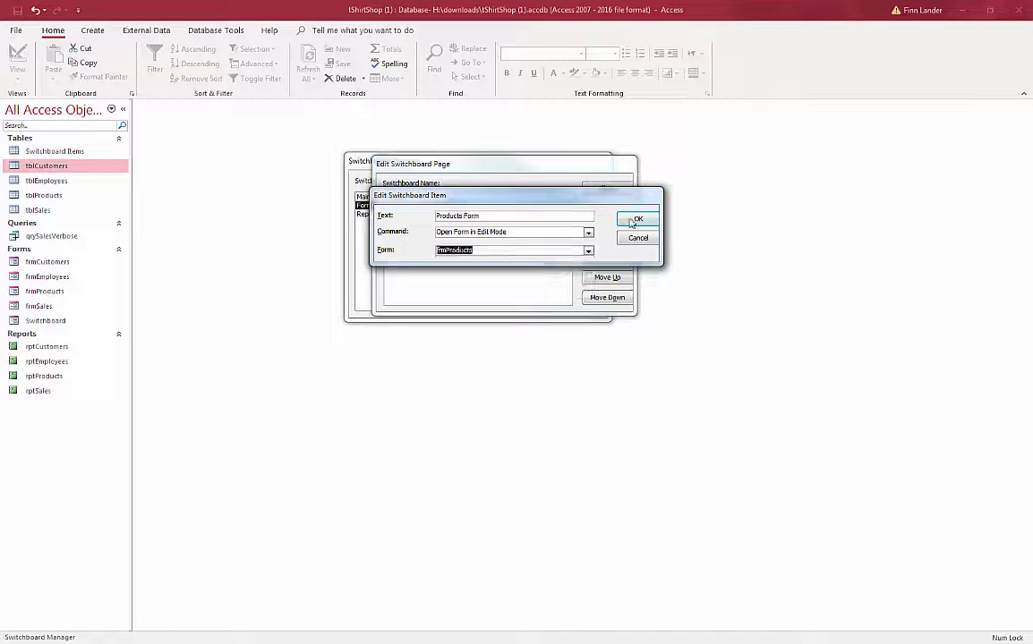
pyautogui.click(633, 220)
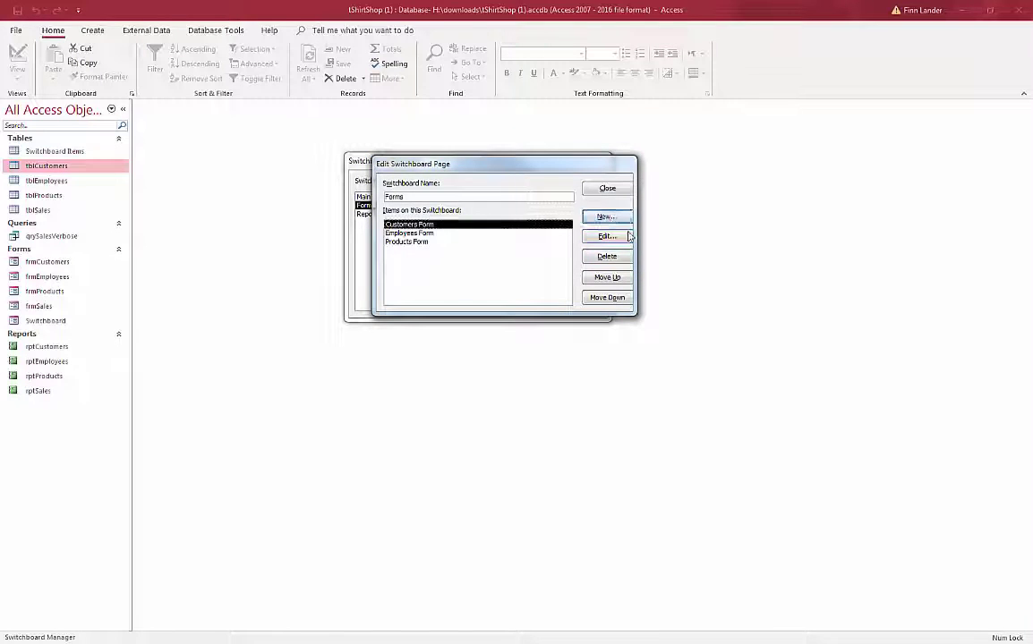
# Step: Add an item "Sales Form" to the Forms page, using Open Form in Edit Mode with the form frmSales
pyautogui.click(606, 217)
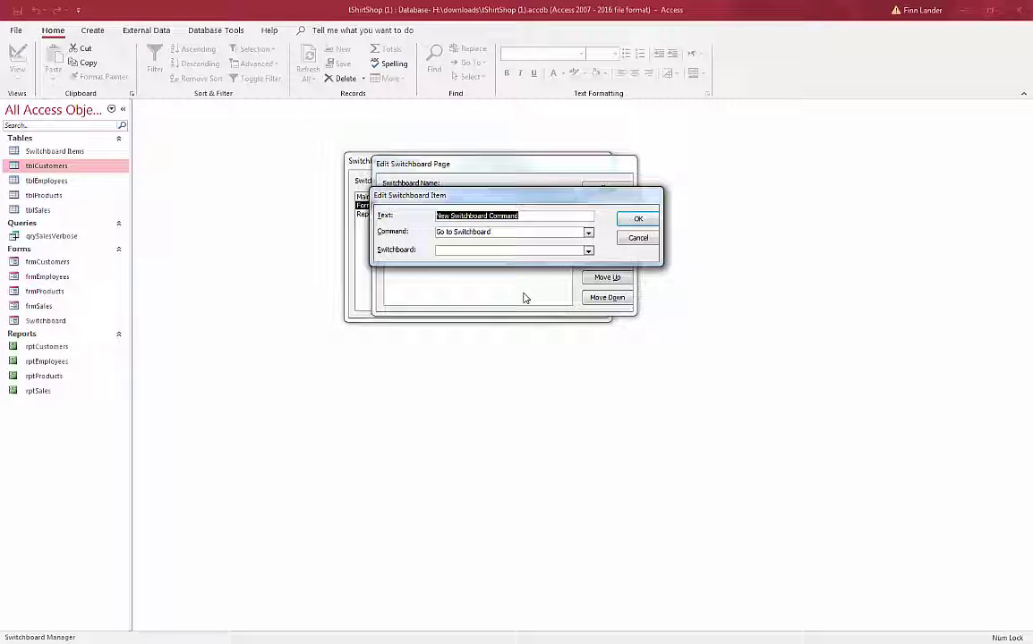
pyautogui.write('Sales Form')
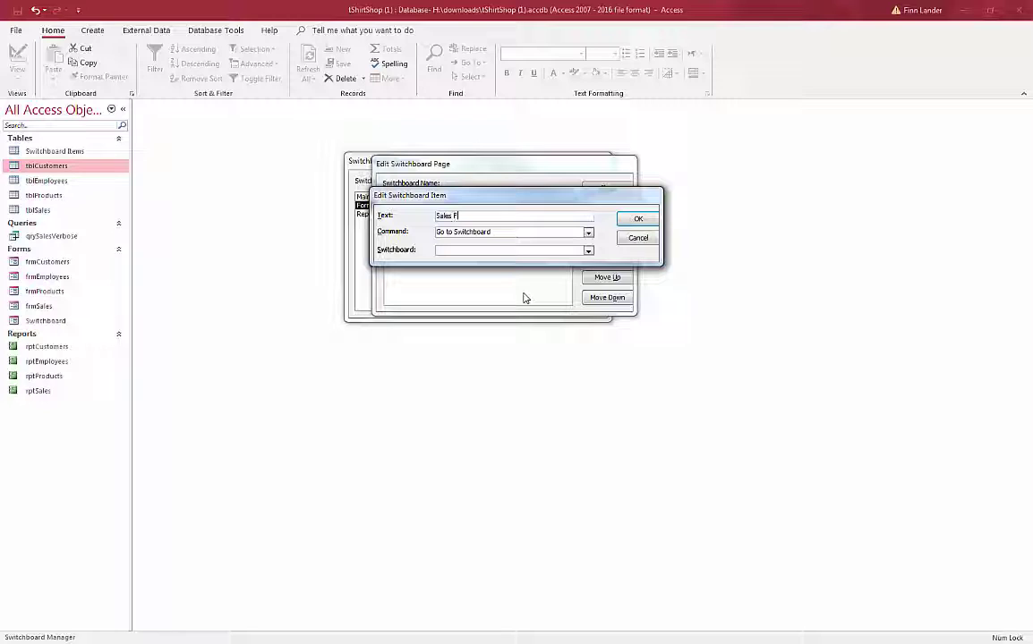
pyautogui.click(588, 231)
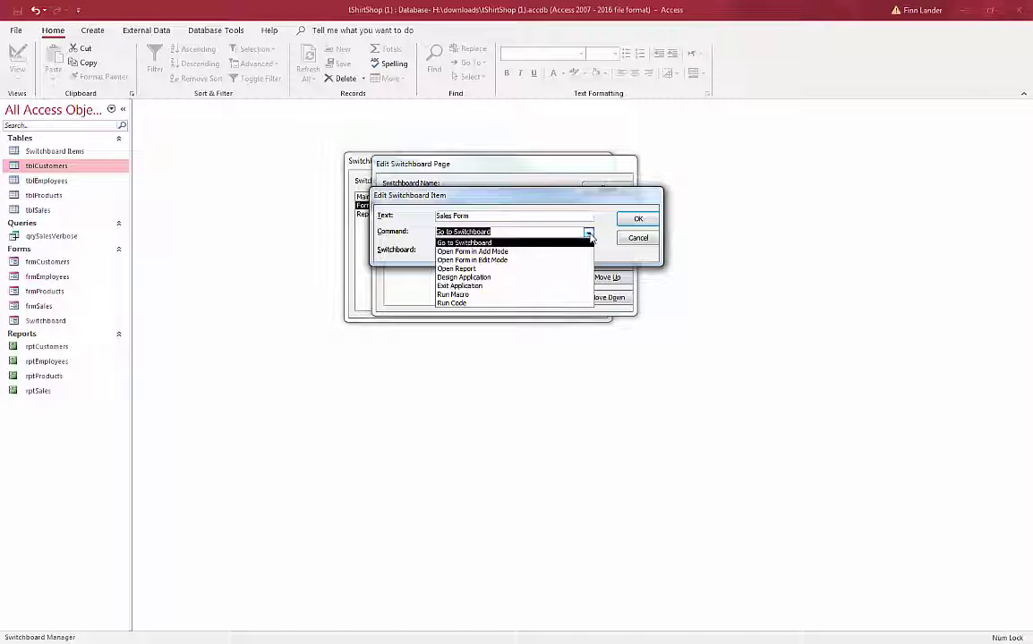
pyautogui.click(521, 259)
pyautogui.click(589, 252)
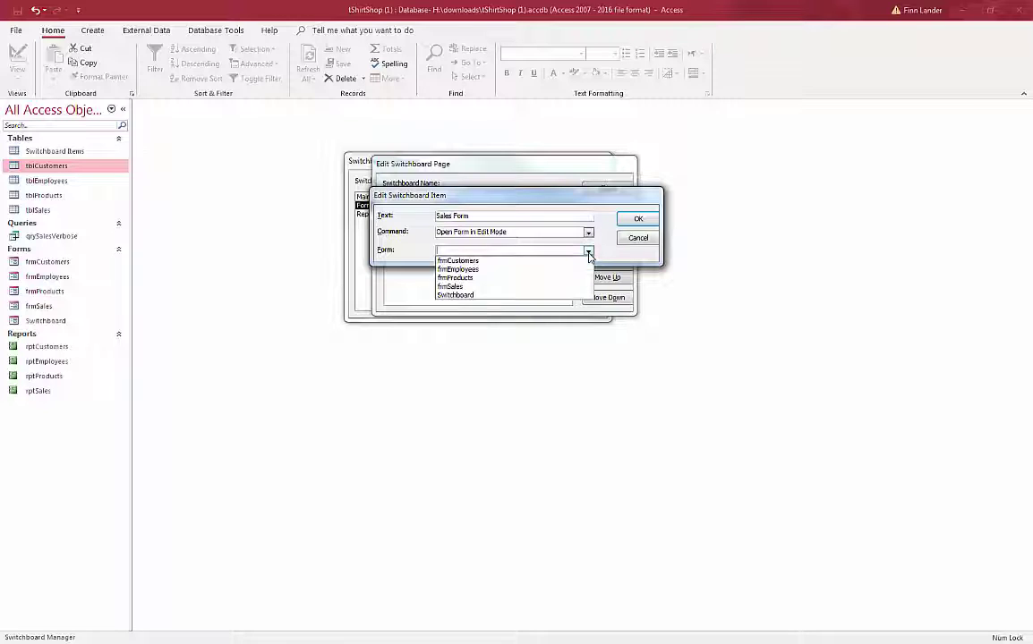
pyautogui.click(534, 291)
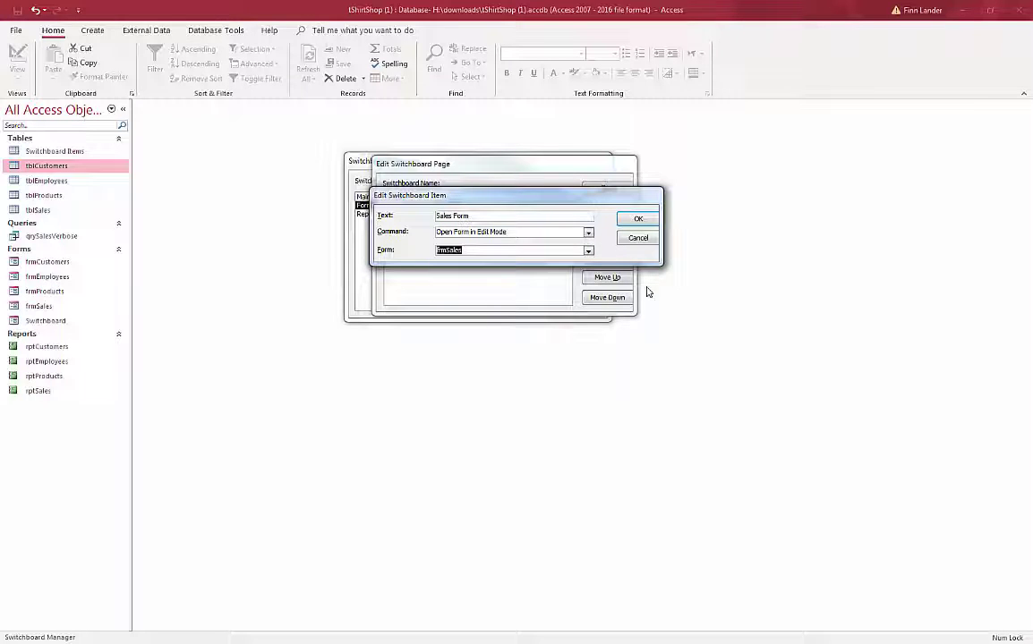
pyautogui.click(637, 220)
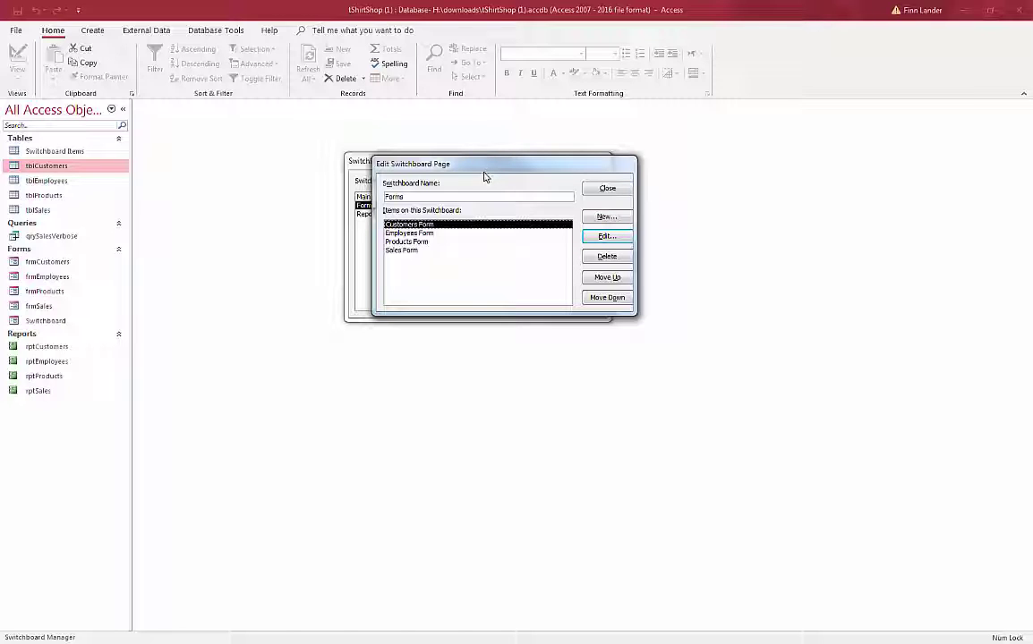
# Step: Add an item "Home" to the Forms page that goes to the Main Switchboard, and close the page
pyautogui.click(606, 218)
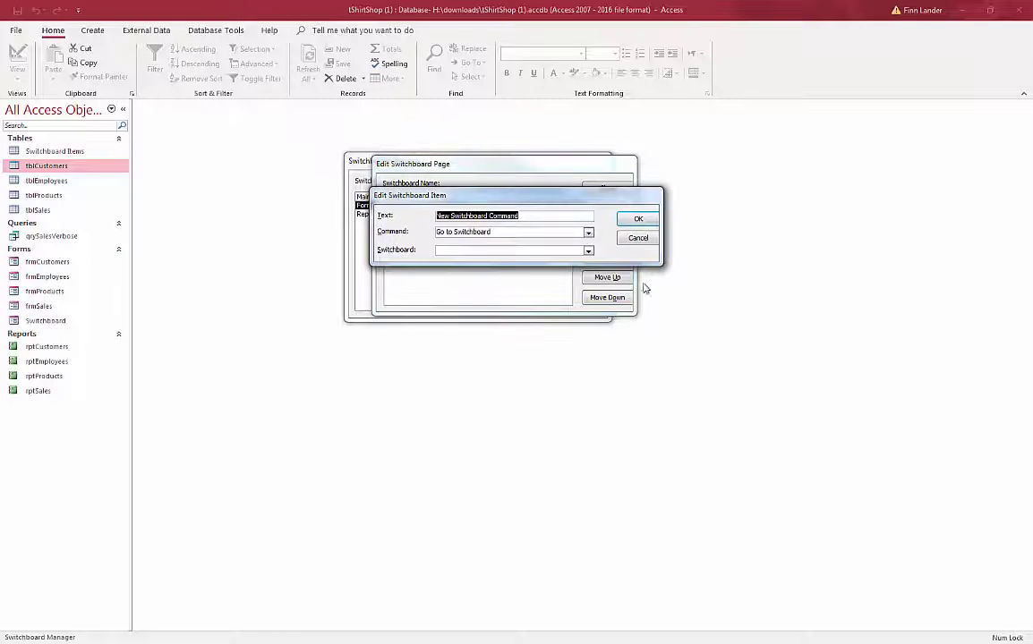
pyautogui.click(528, 250)
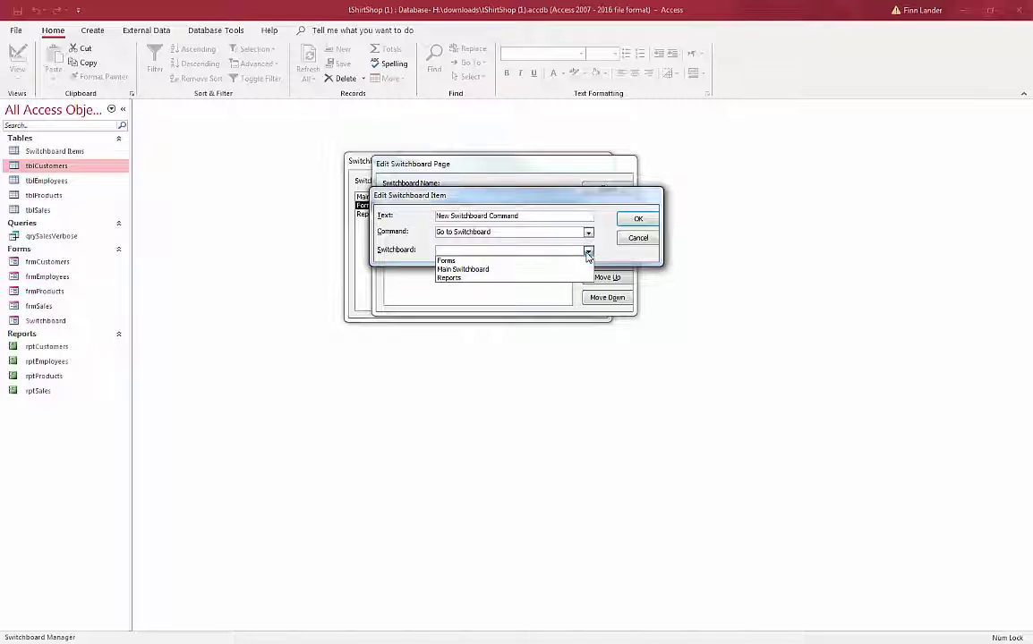
pyautogui.click(529, 270)
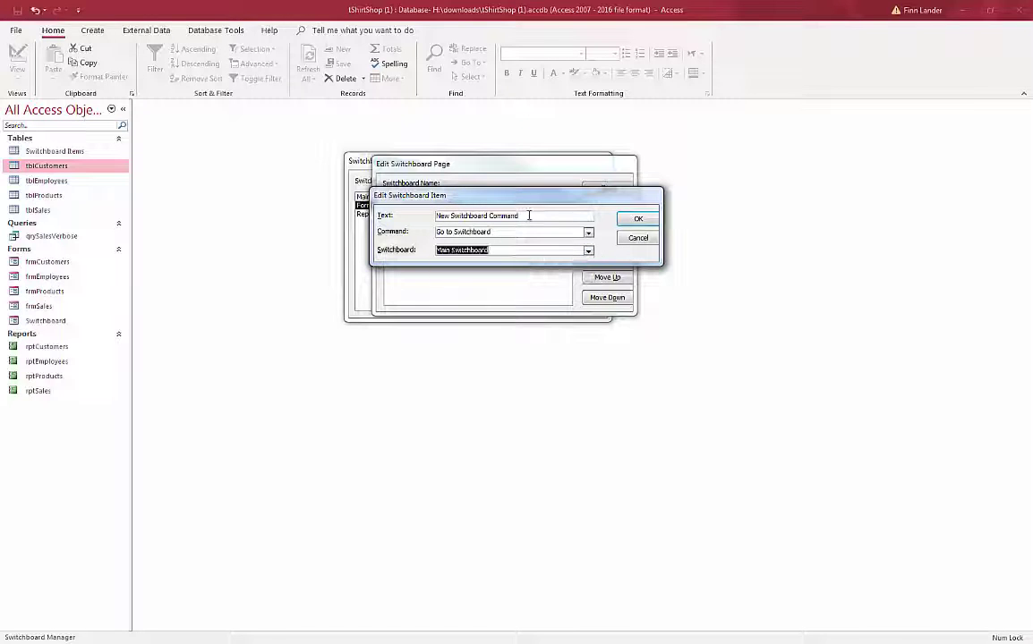
pyautogui.moveTo(529, 215); pyautogui.dragTo(405, 215)
pyautogui.write('Home')
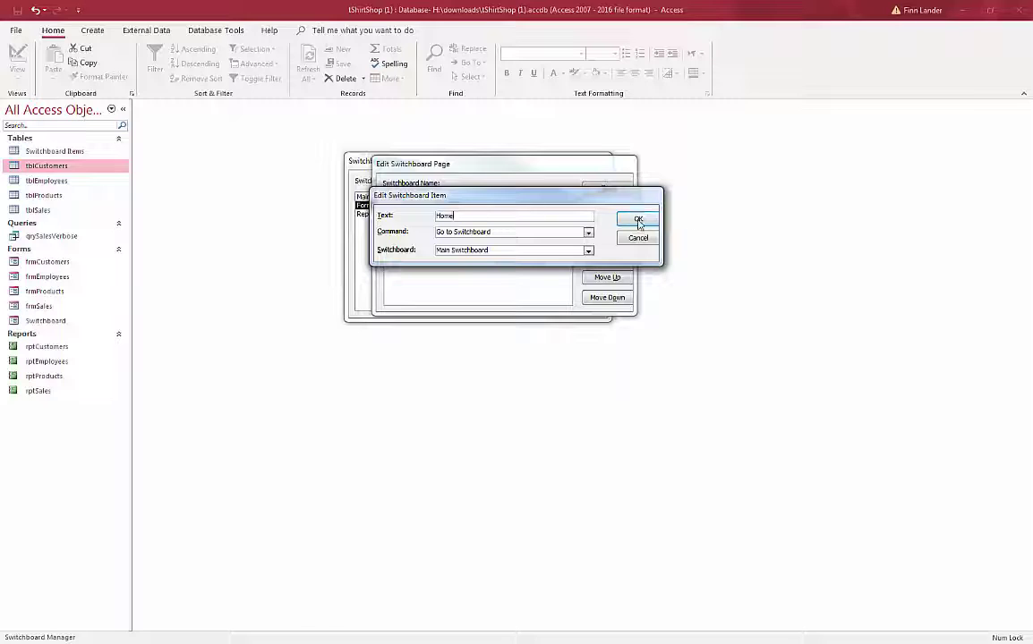
pyautogui.click(634, 220)
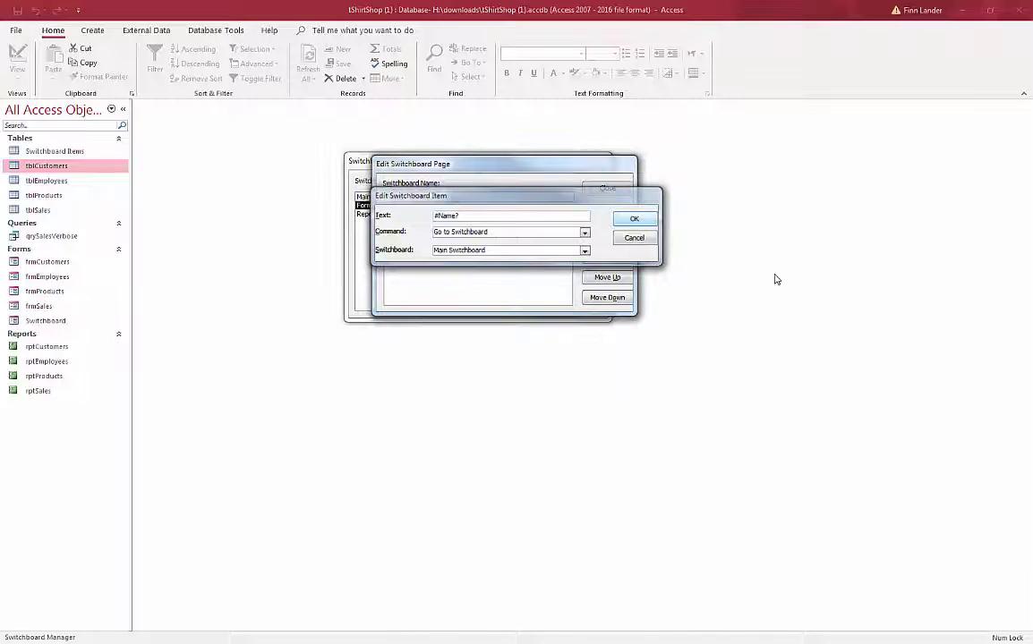
pyautogui.moveTo(561, 166); pyautogui.dragTo(584, 166)
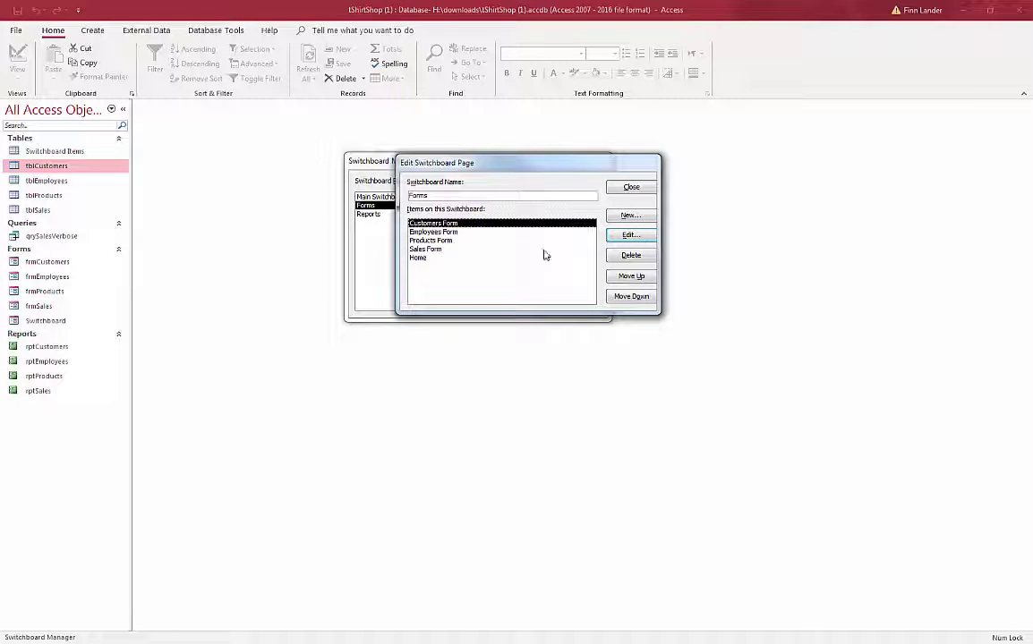
pyautogui.click(632, 187)
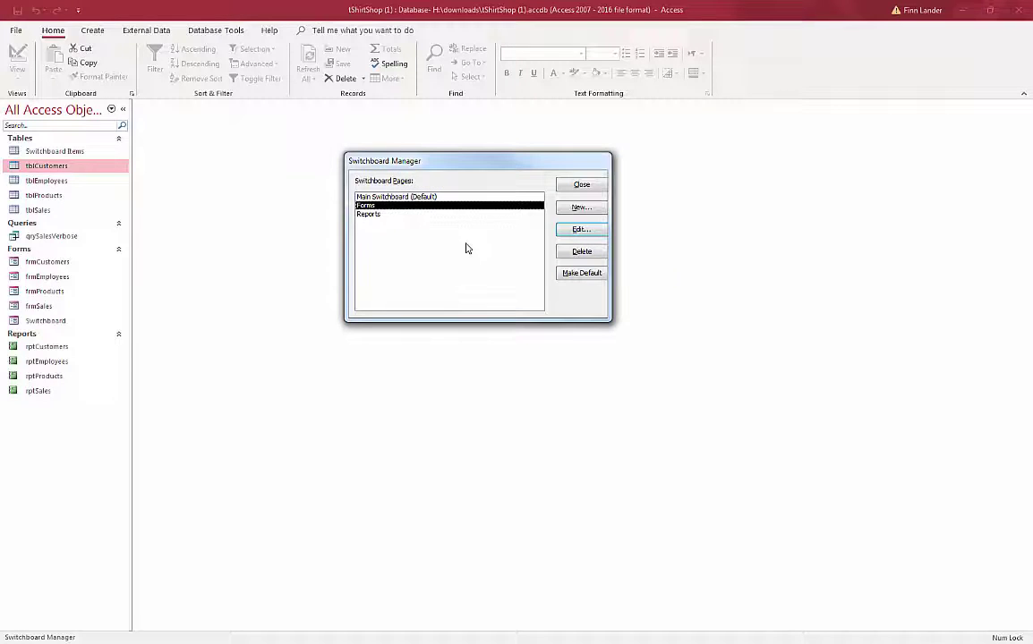
# Step: Open the Reports switchboard page and add an item "Customers Report", using Open Report with the report rptCustomers
pyautogui.doubleClick(374, 216)
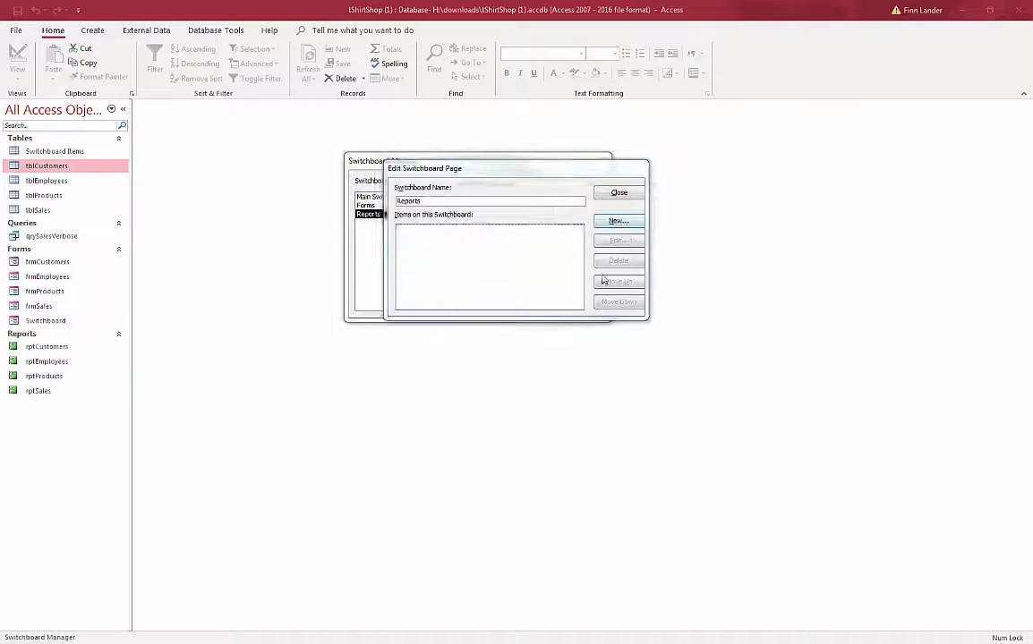
pyautogui.click(619, 221)
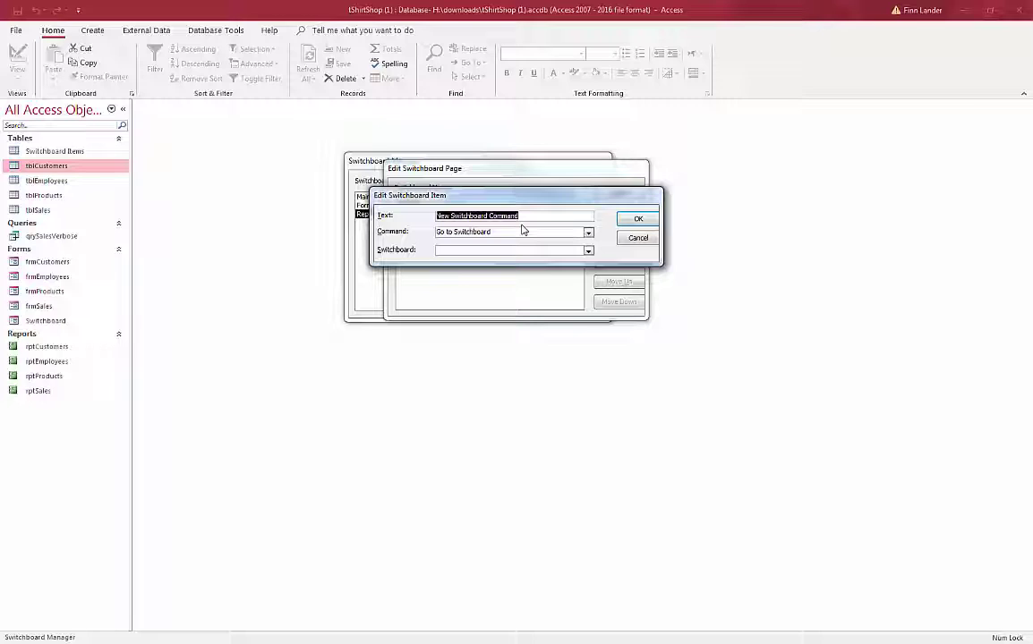
pyautogui.write('Customers ')
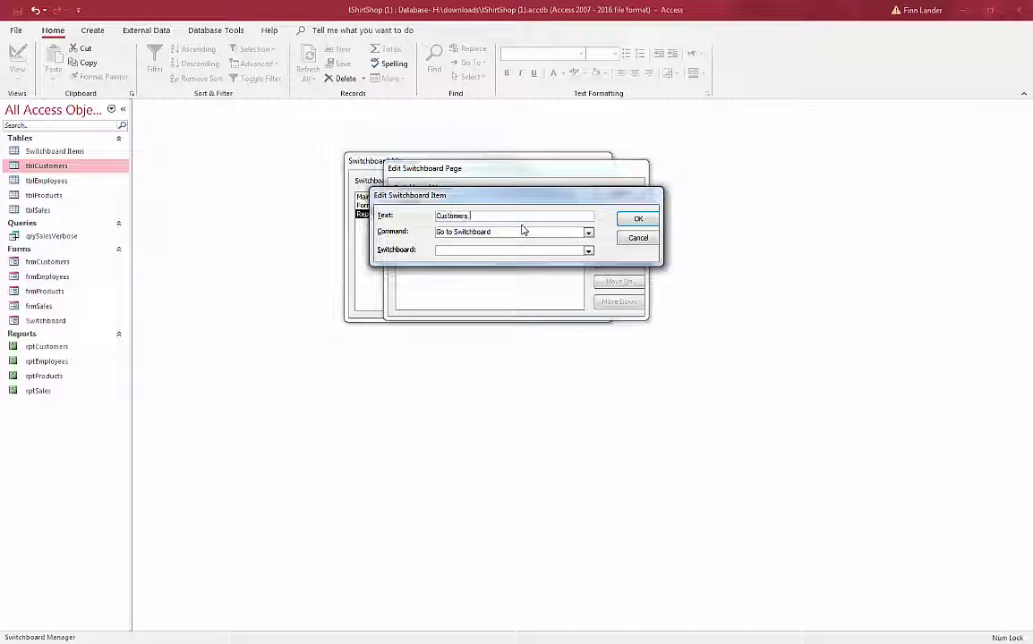
pyautogui.write('Report')
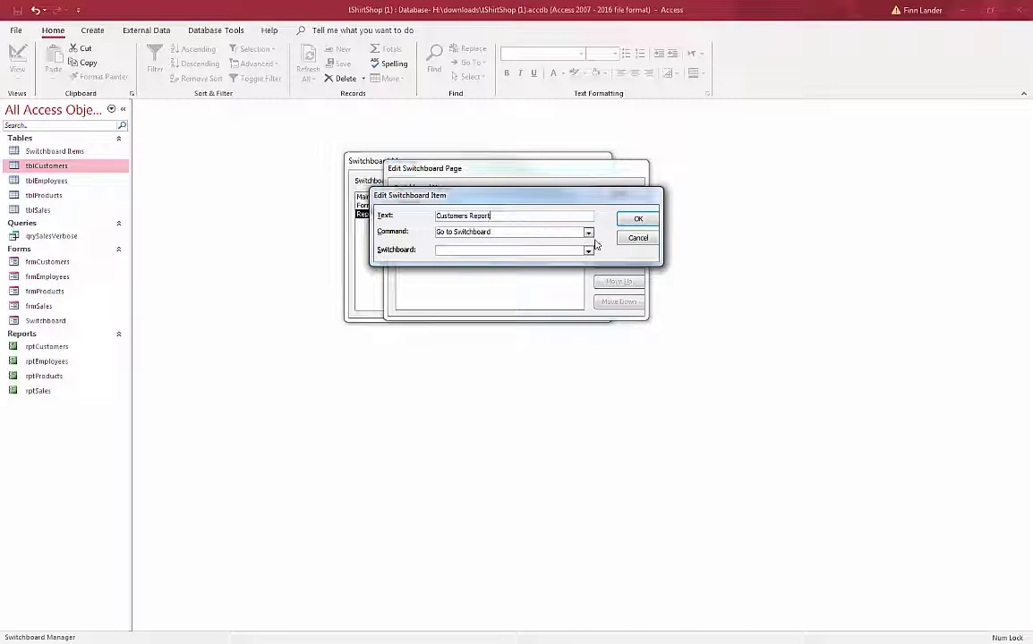
pyautogui.click(588, 238)
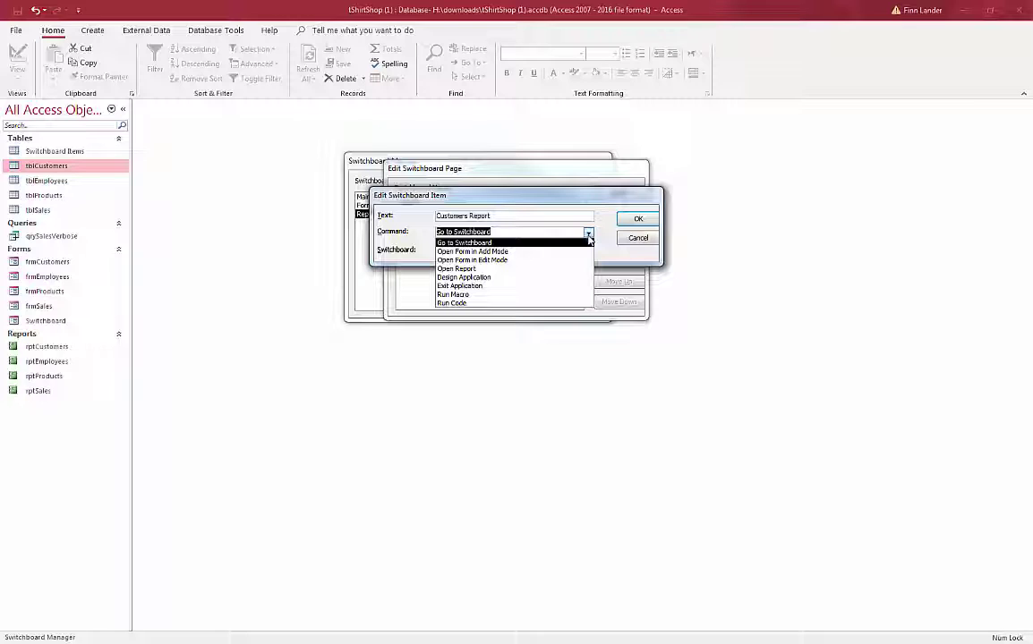
pyautogui.click(535, 269)
pyautogui.click(589, 251)
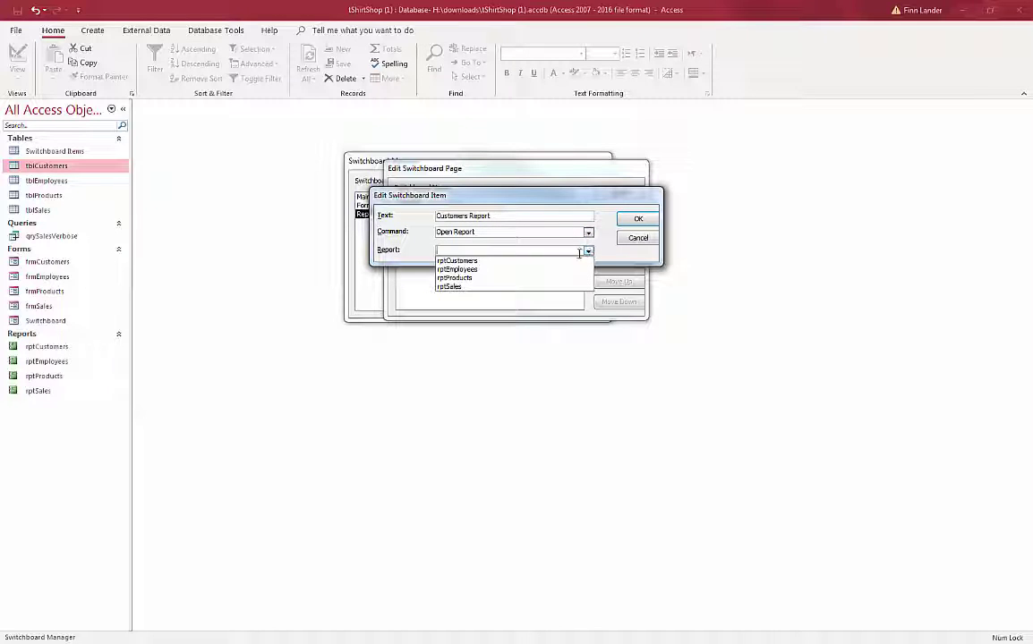
pyautogui.click(562, 260)
pyautogui.click(638, 219)
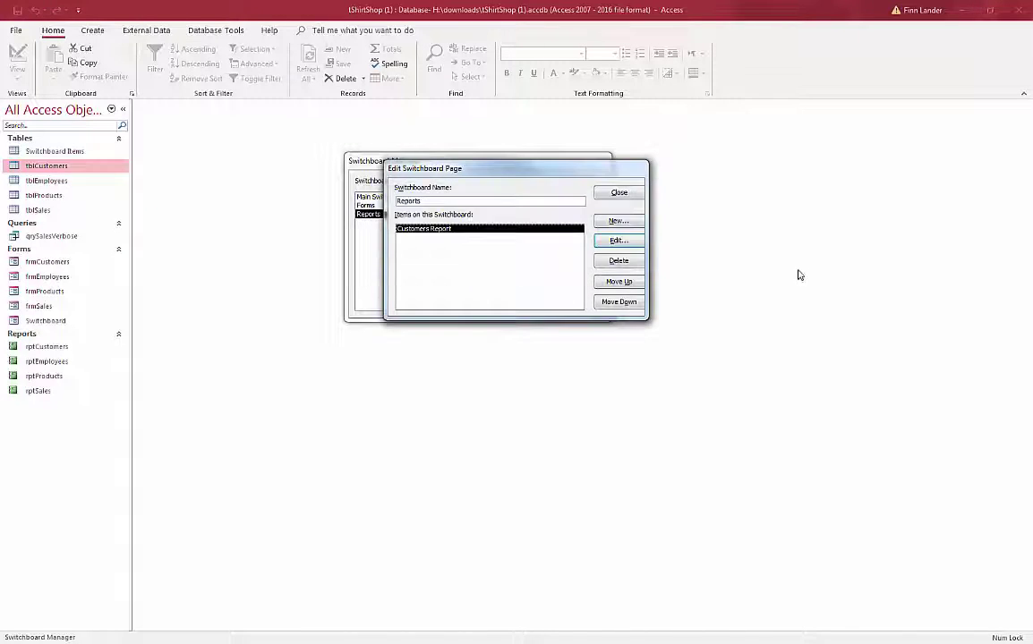
# Step: Add an item "Employees" to the Reports page, using Open Report with the report rptEmployees
pyautogui.click(619, 220)
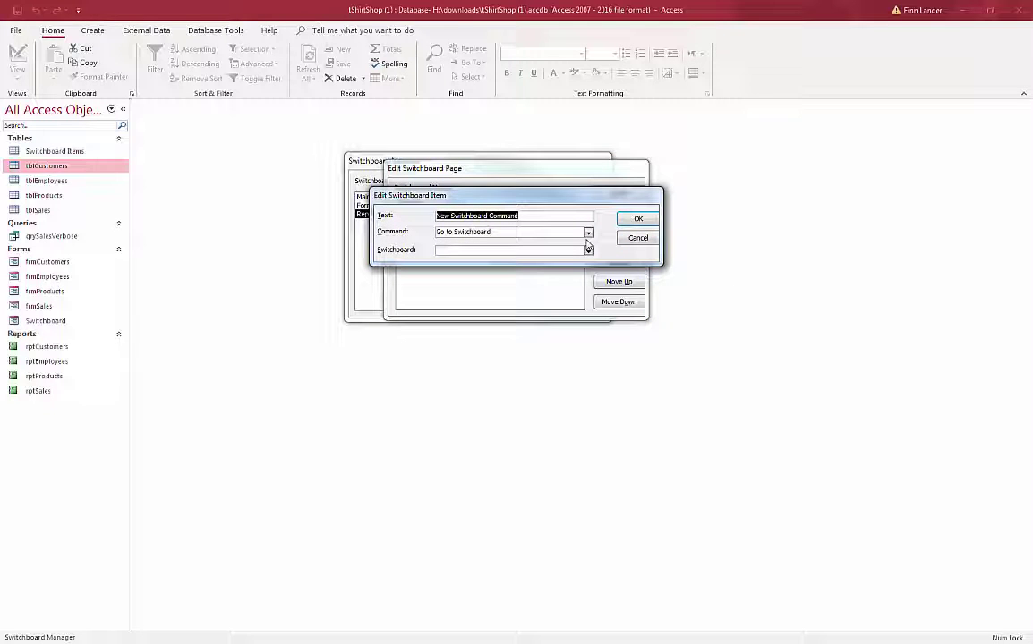
pyautogui.write('Employees')
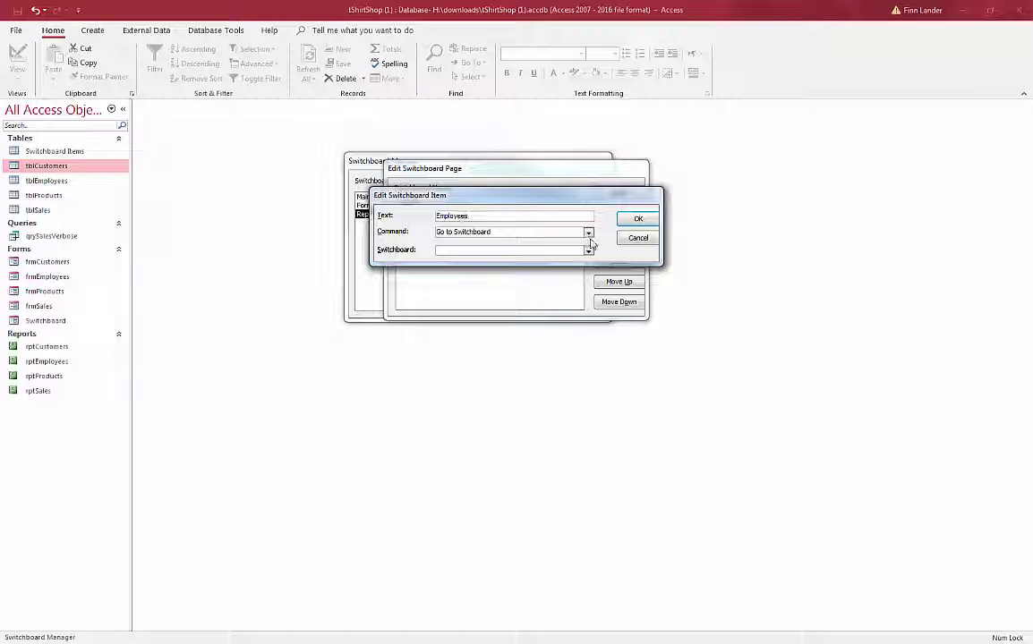
pyautogui.click(588, 232)
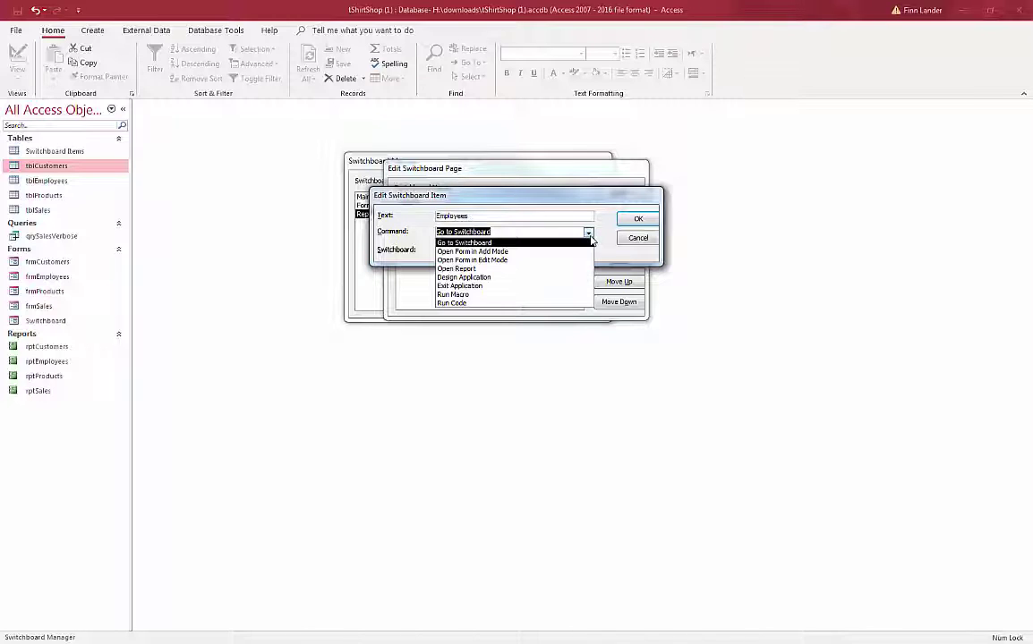
pyautogui.click(556, 268)
pyautogui.click(575, 250)
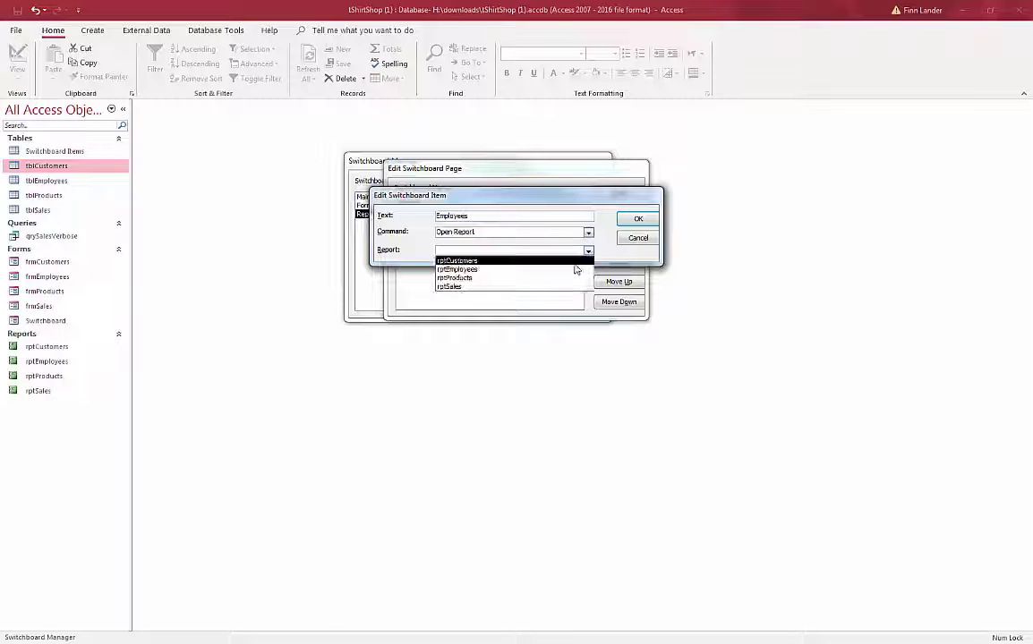
pyautogui.click(576, 269)
pyautogui.click(638, 218)
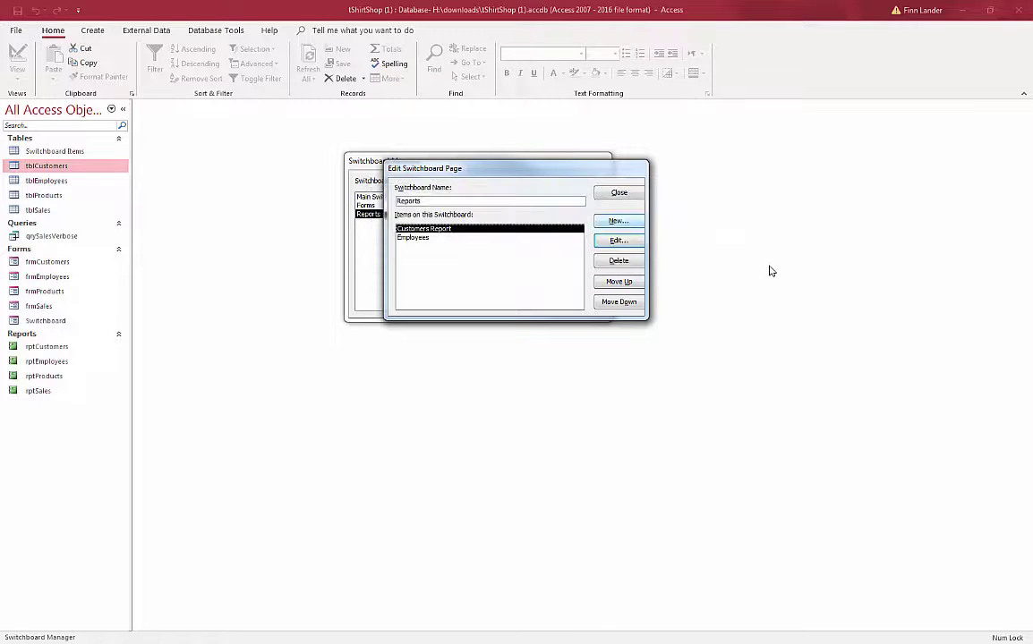
# Step: Add an item "Products" to the Reports page, using Open Report with the report rptProducts
pyautogui.click(641, 223)
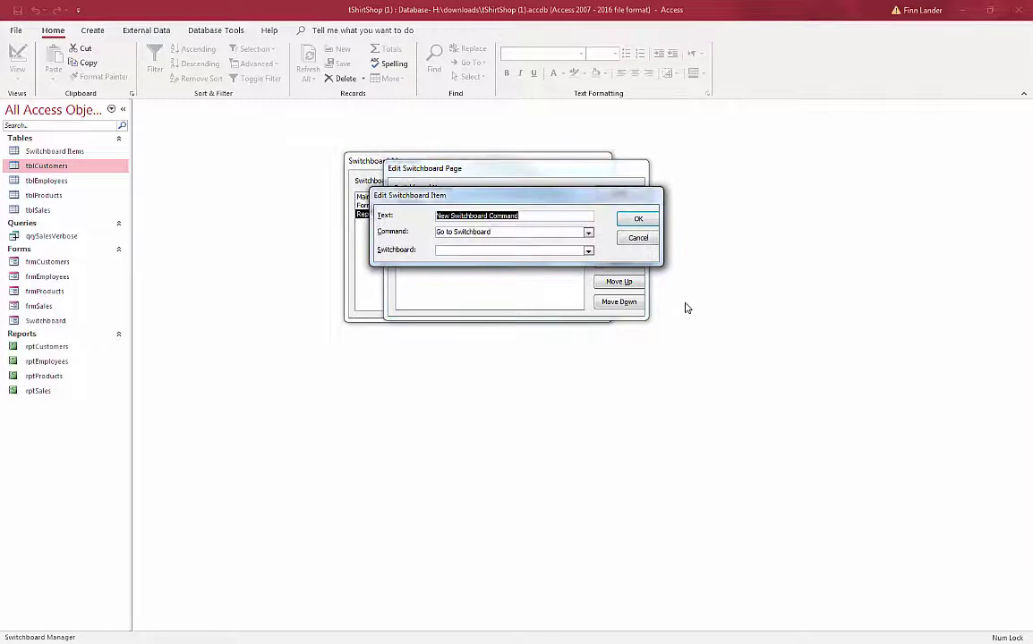
pyautogui.write('Products')
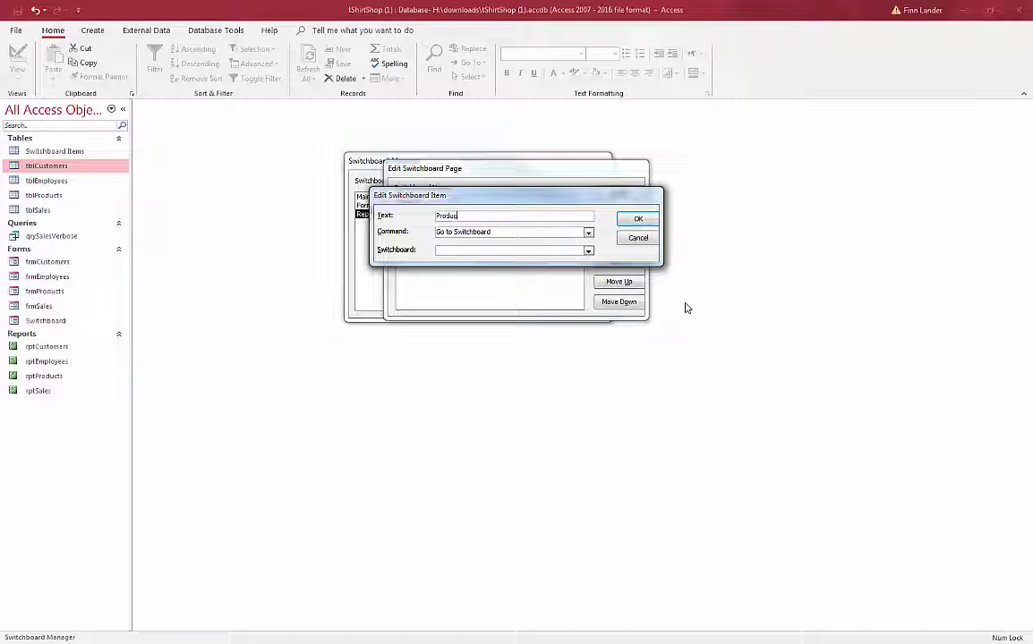
pyautogui.click(588, 232)
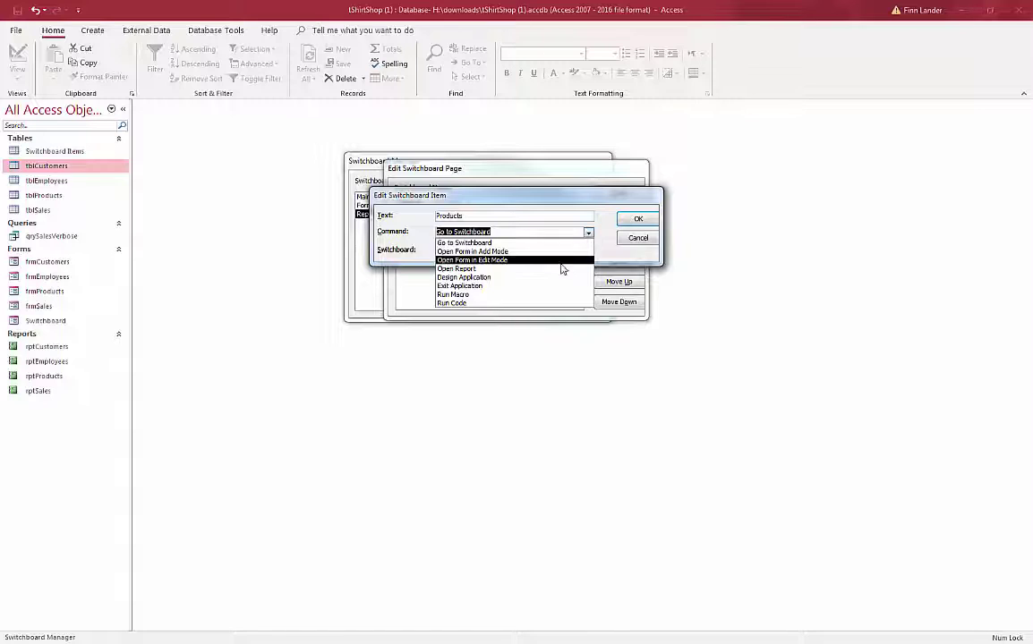
pyautogui.click(562, 268)
pyautogui.click(587, 250)
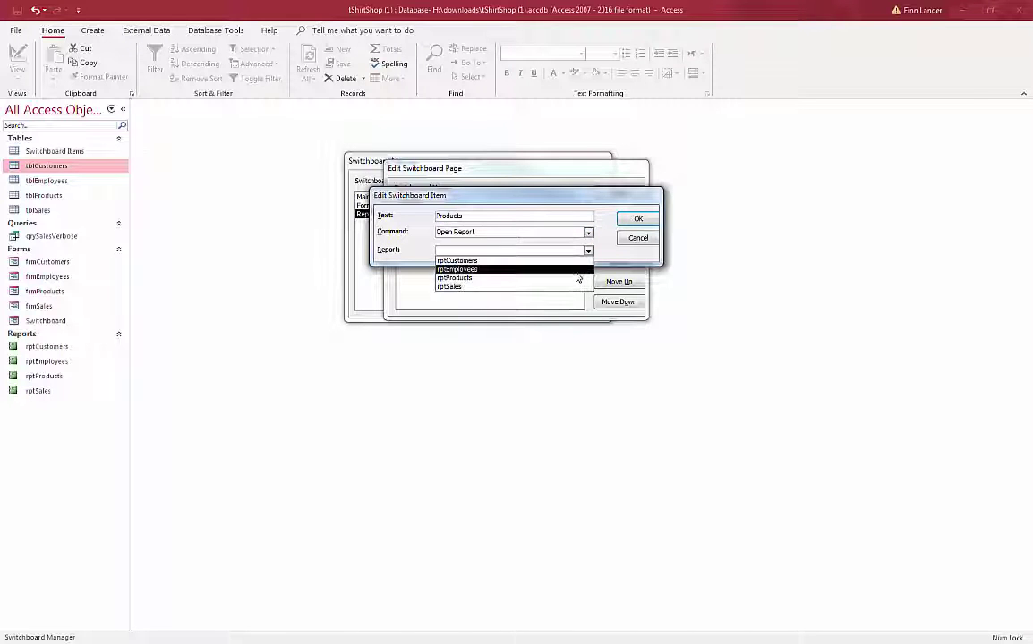
pyautogui.click(577, 277)
pyautogui.click(638, 219)
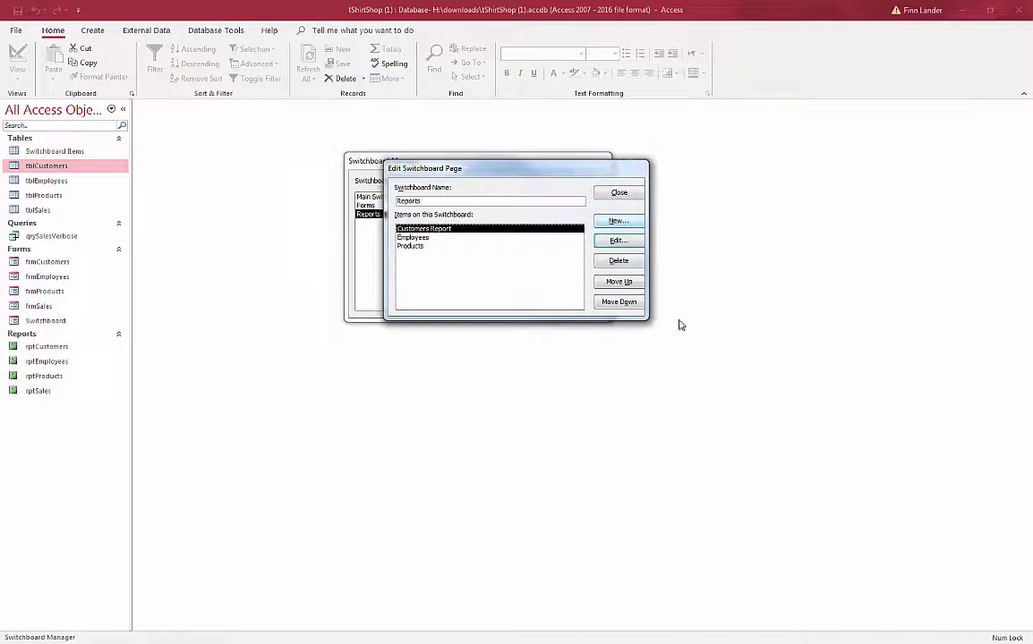
# Step: Add an item "Sales" to the Reports page, using Open Report with the report rptSales
pyautogui.click(629, 222)
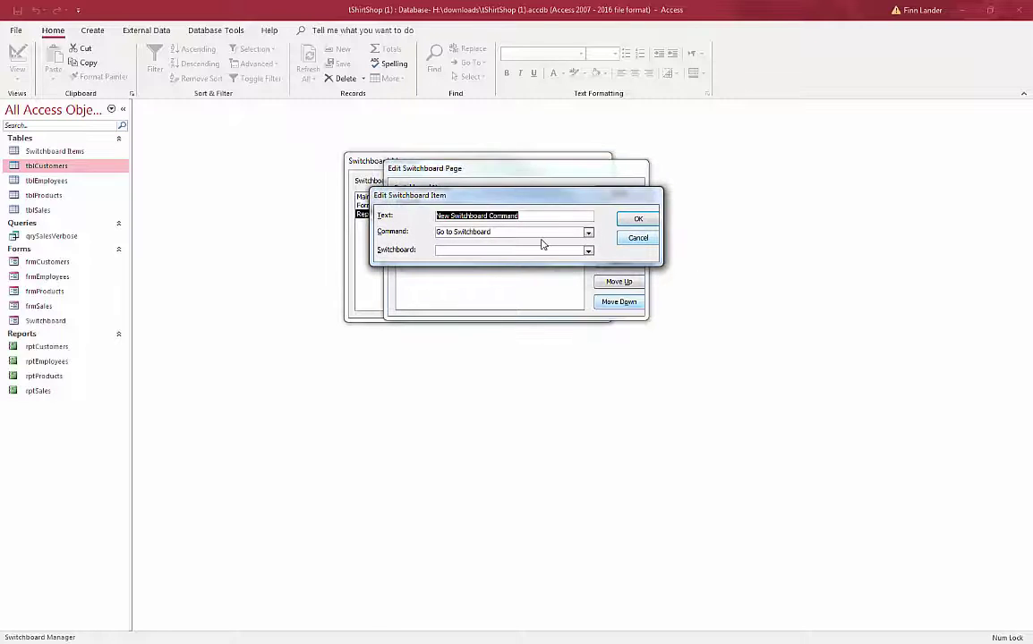
pyautogui.write('Sales')
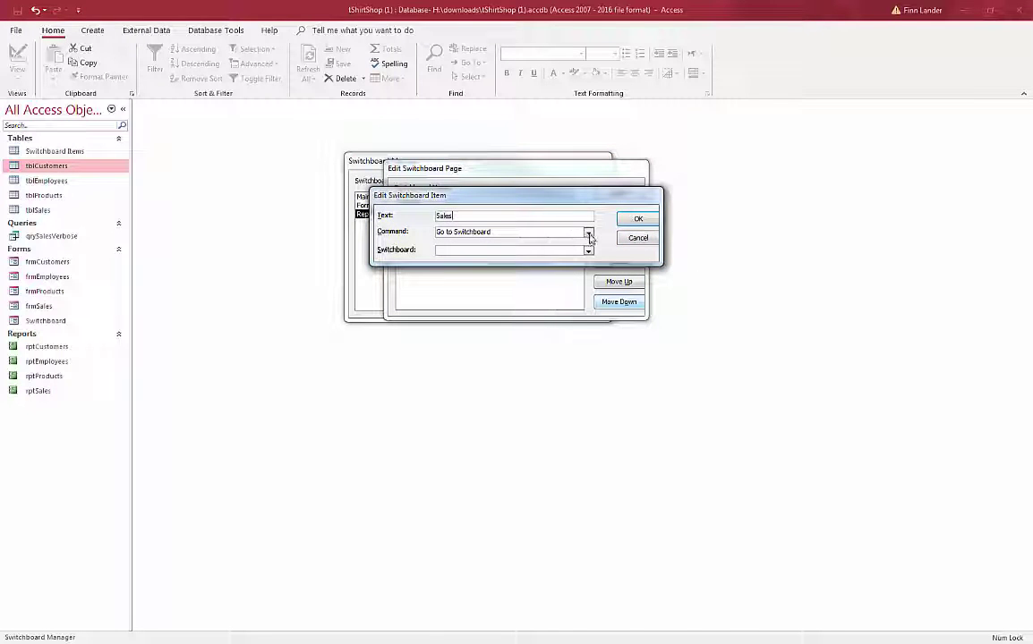
pyautogui.click(588, 233)
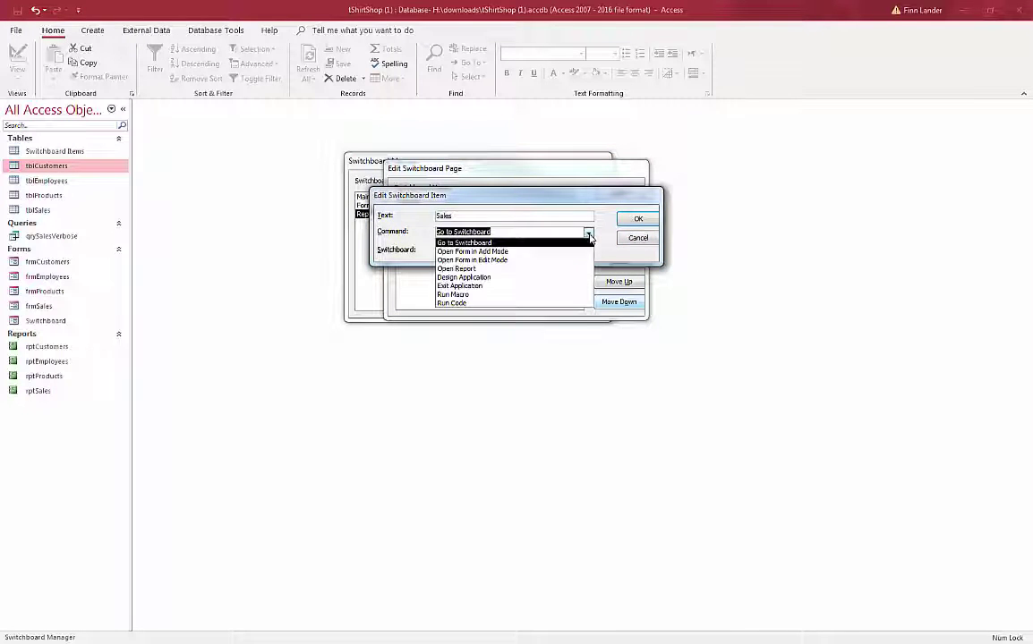
pyautogui.click(561, 269)
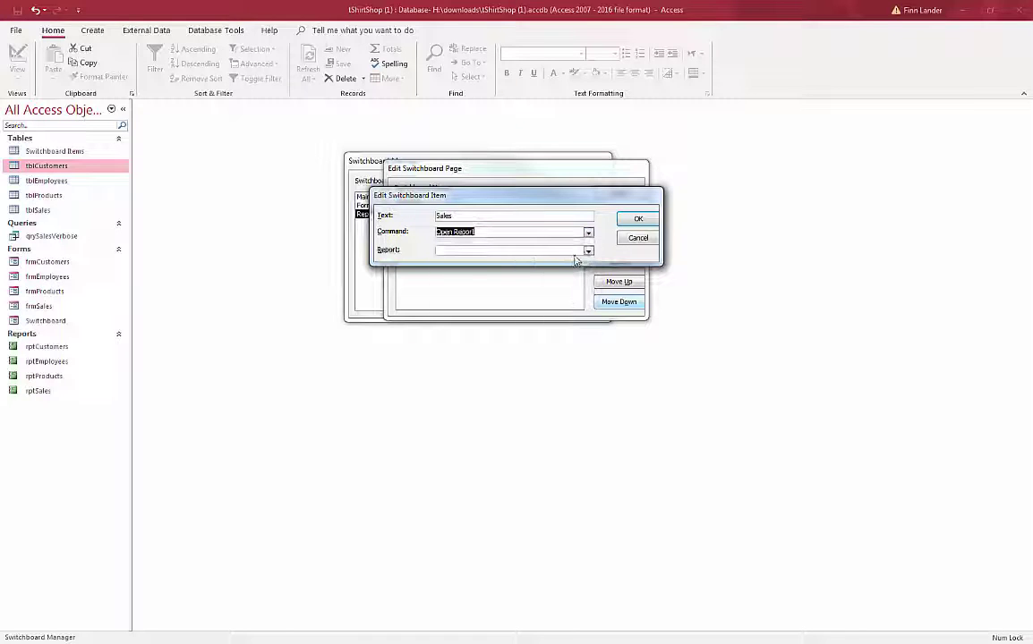
pyautogui.click(577, 252)
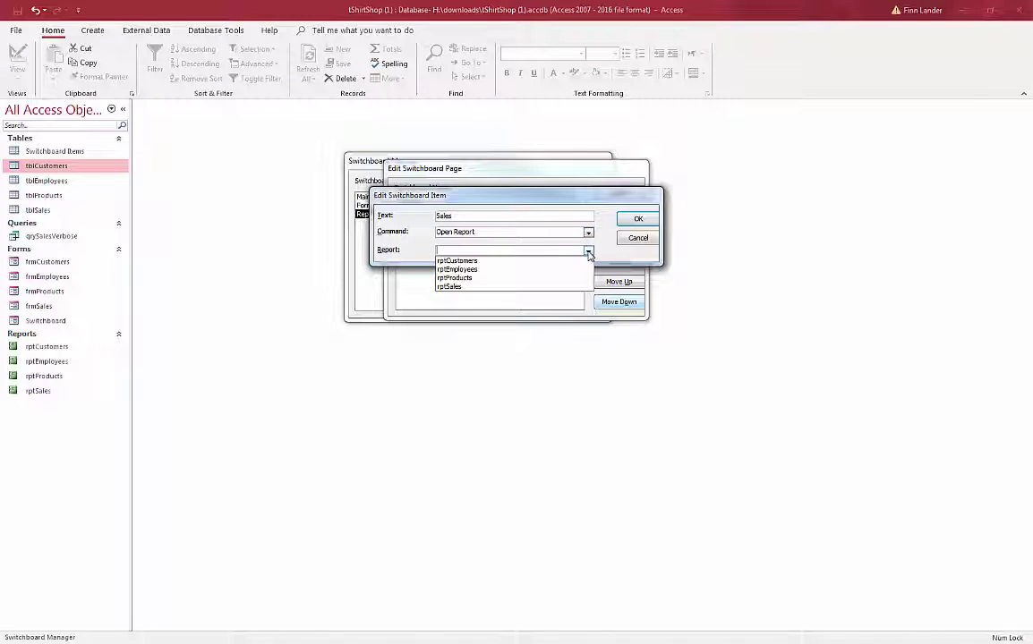
pyautogui.click(555, 287)
pyautogui.click(637, 221)
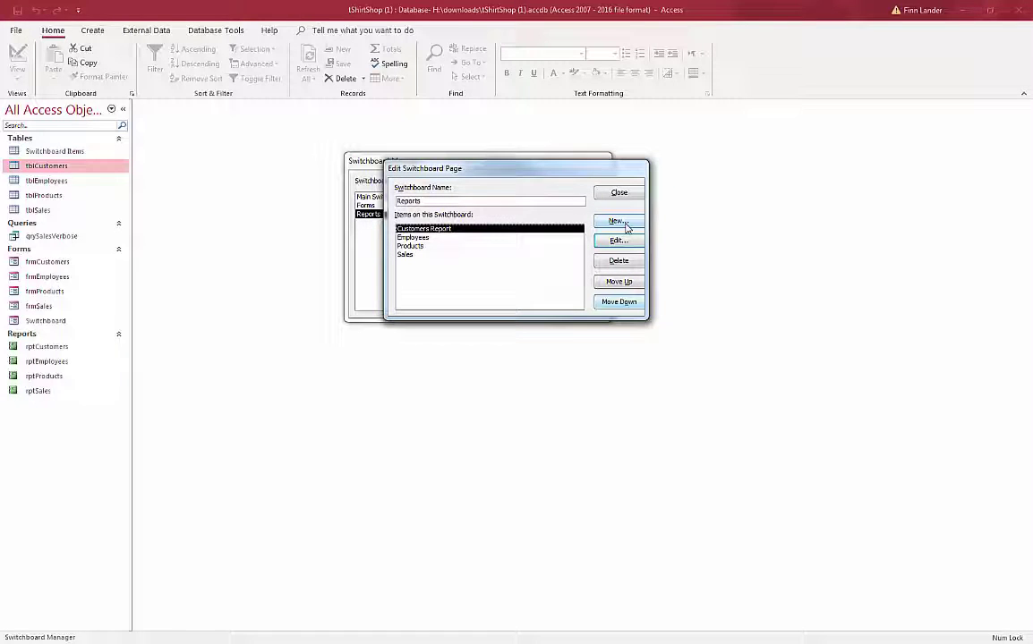
# Step: Add an item "Home" to the Reports page that goes to the Main Switchboard, and close the page and the Switchboard Manager
pyautogui.click(617, 221)
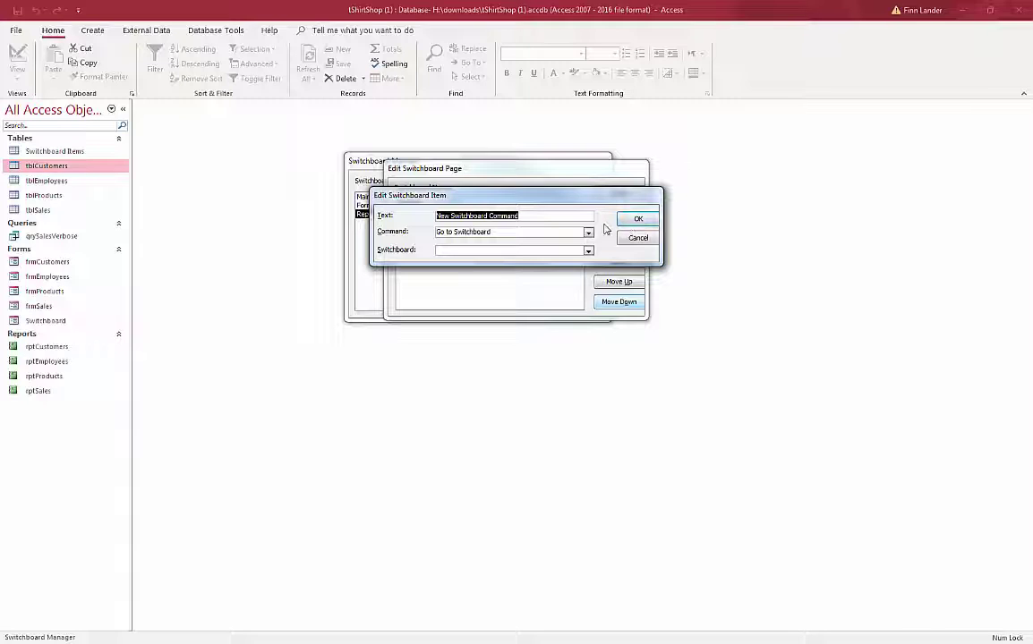
pyautogui.write('H')
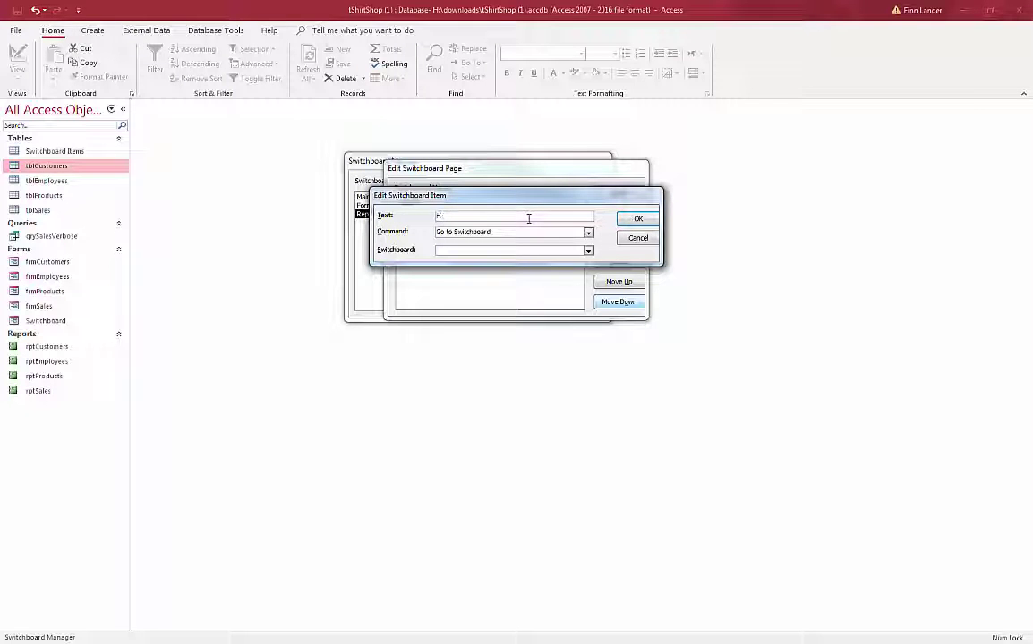
pyautogui.write('Omeome')
pyautogui.click(588, 250)
pyautogui.click(554, 270)
pyautogui.click(636, 220)
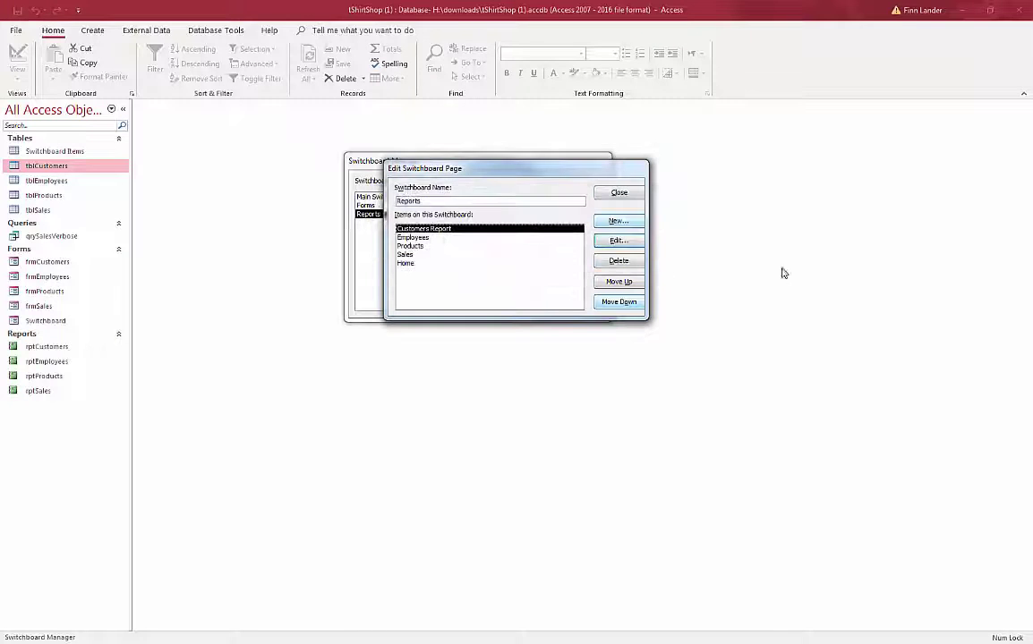
pyautogui.click(617, 196)
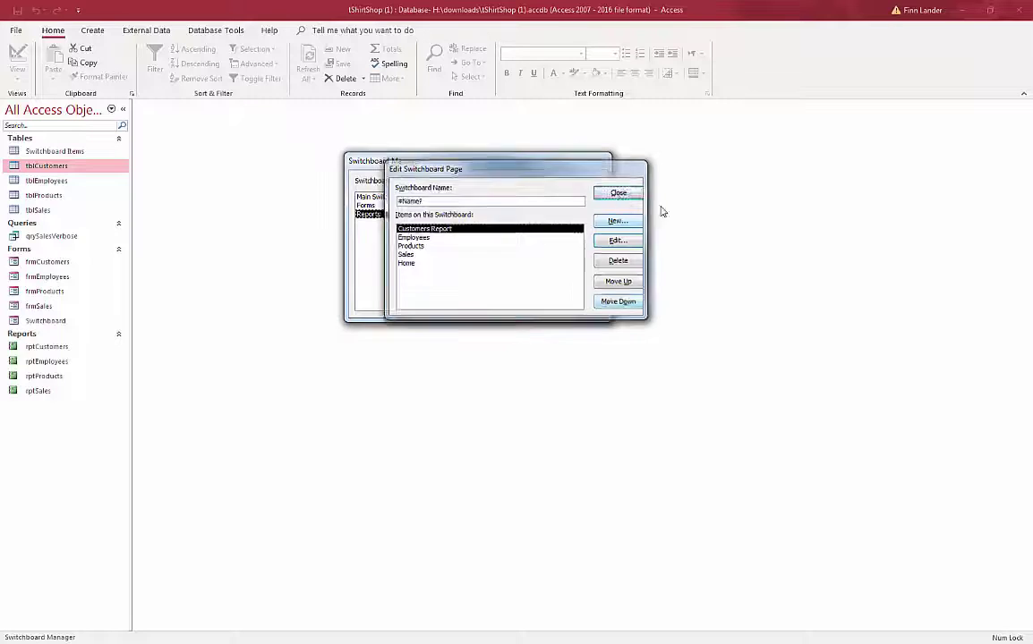
pyautogui.click(582, 188)
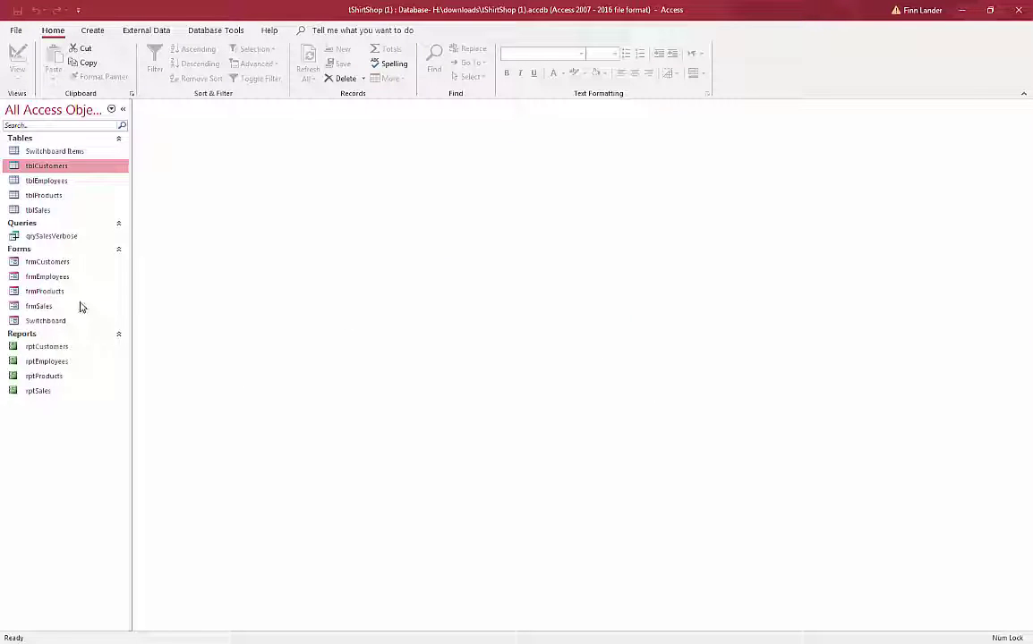
# Step: Open the Switchboard form and switch it to Layout View
pyautogui.moveTo(74, 262); pyautogui.dragTo(46, 309)
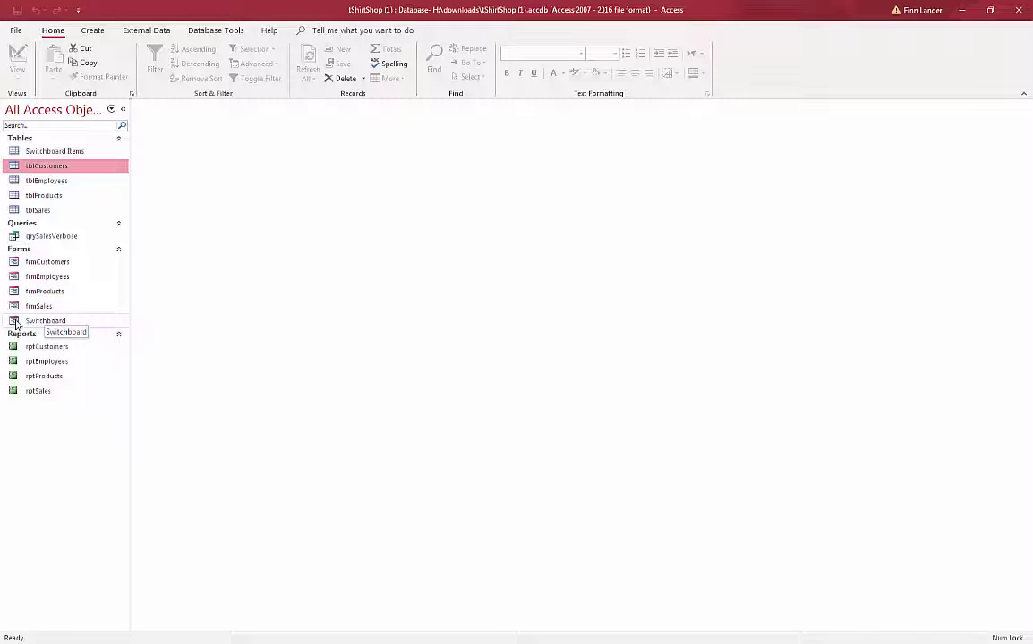
pyautogui.doubleClick(15, 324)
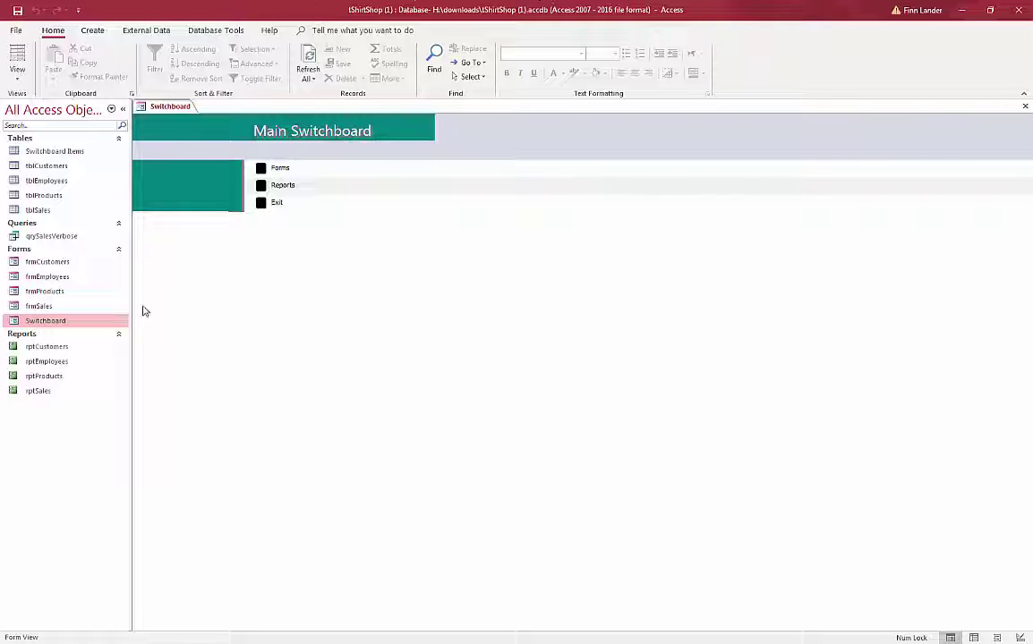
pyautogui.click(18, 72)
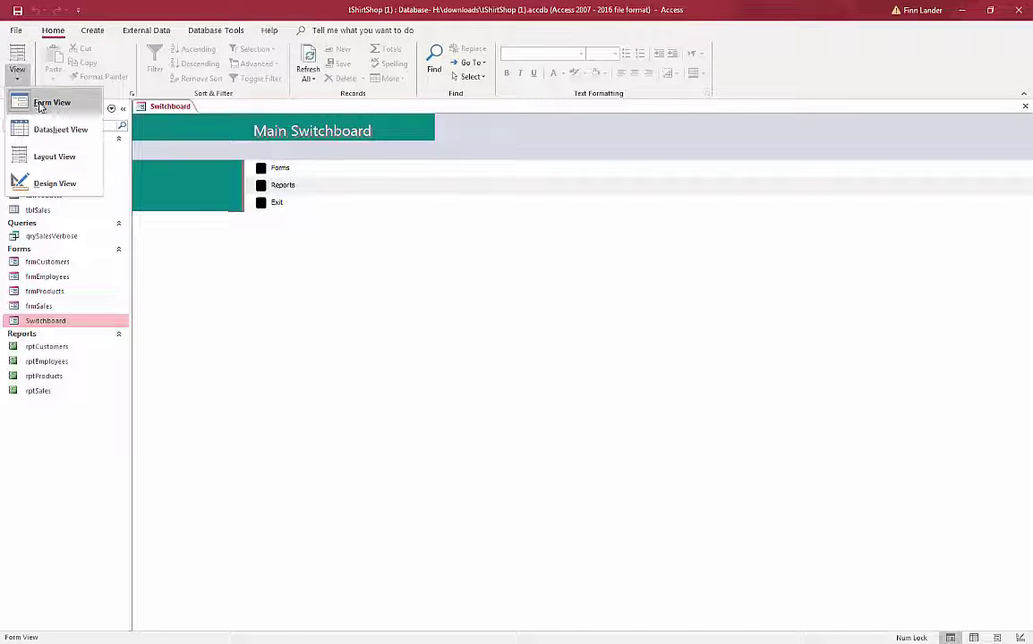
pyautogui.click(36, 157)
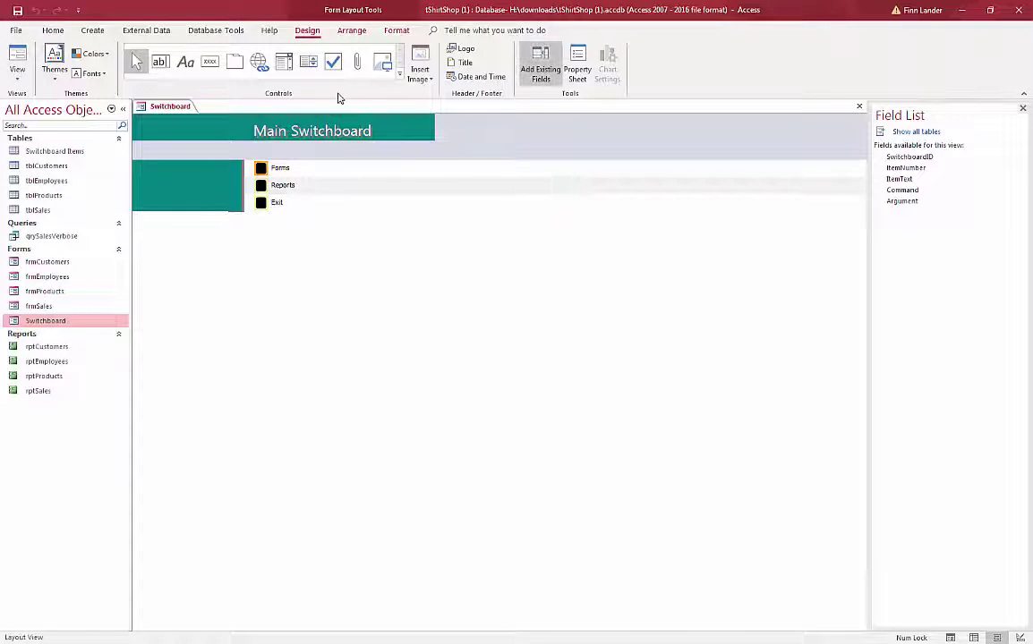
# Step: Apply the green-accented Office theme from the gallery's first row to the Switchboard form, and return it to Form View
pyautogui.click(396, 30)
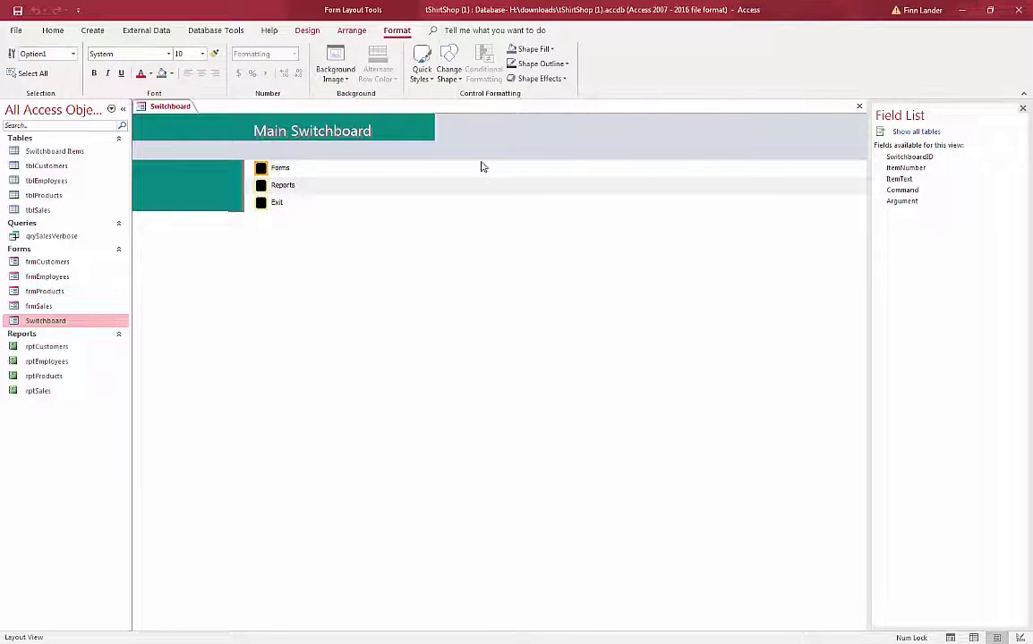
pyautogui.click(345, 31)
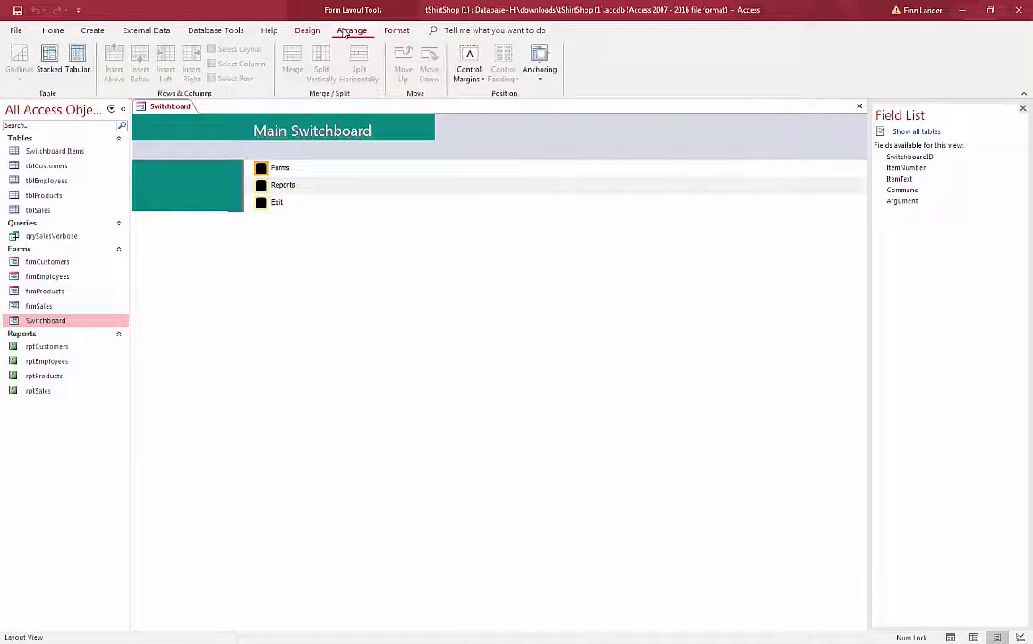
pyautogui.click(307, 31)
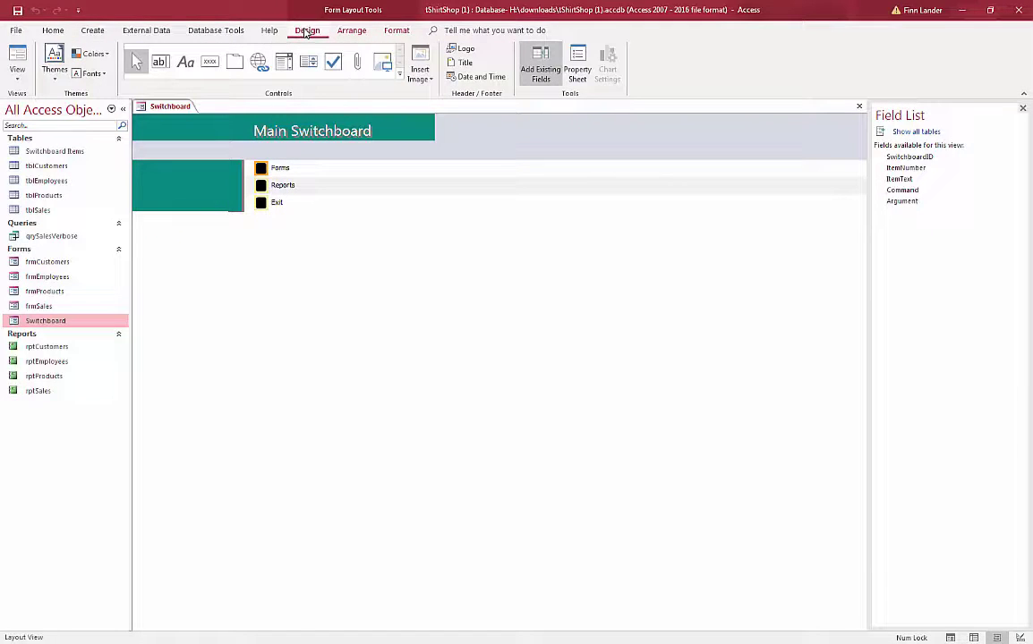
pyautogui.click(55, 64)
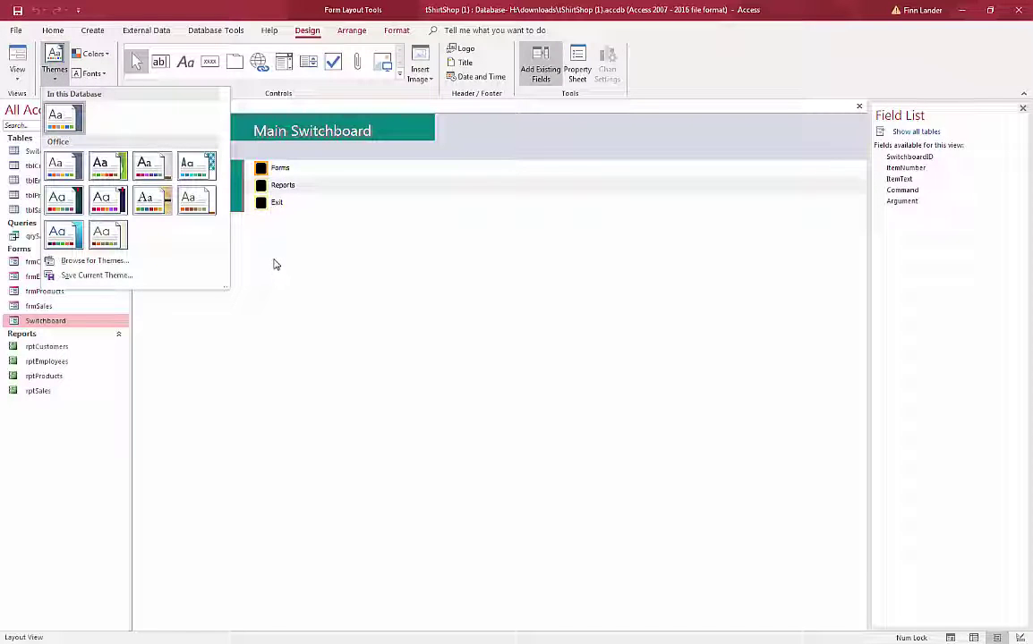
pyautogui.click(113, 175)
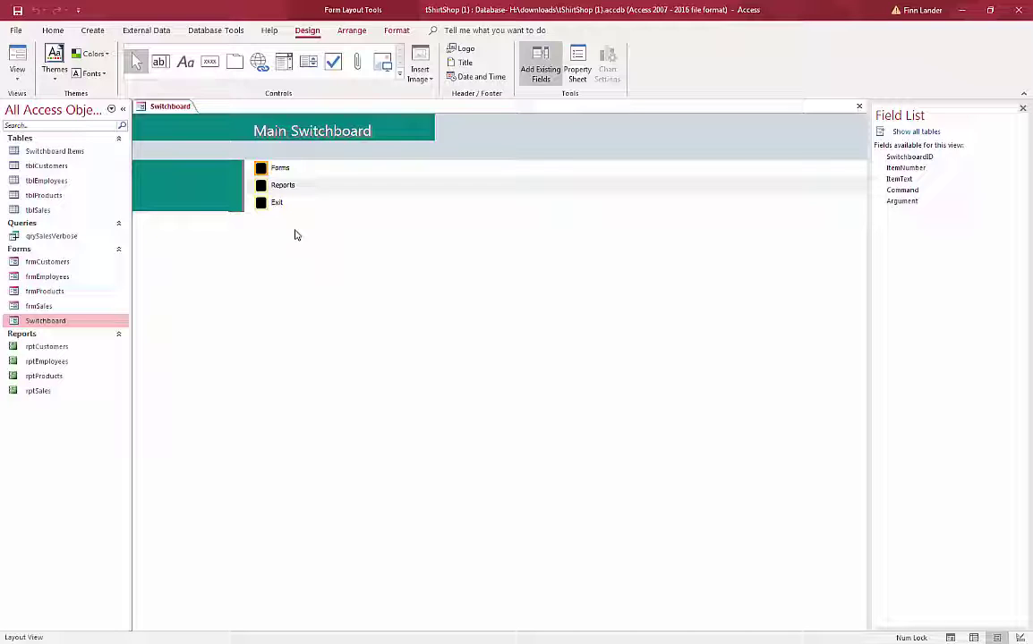
pyautogui.click(261, 168)
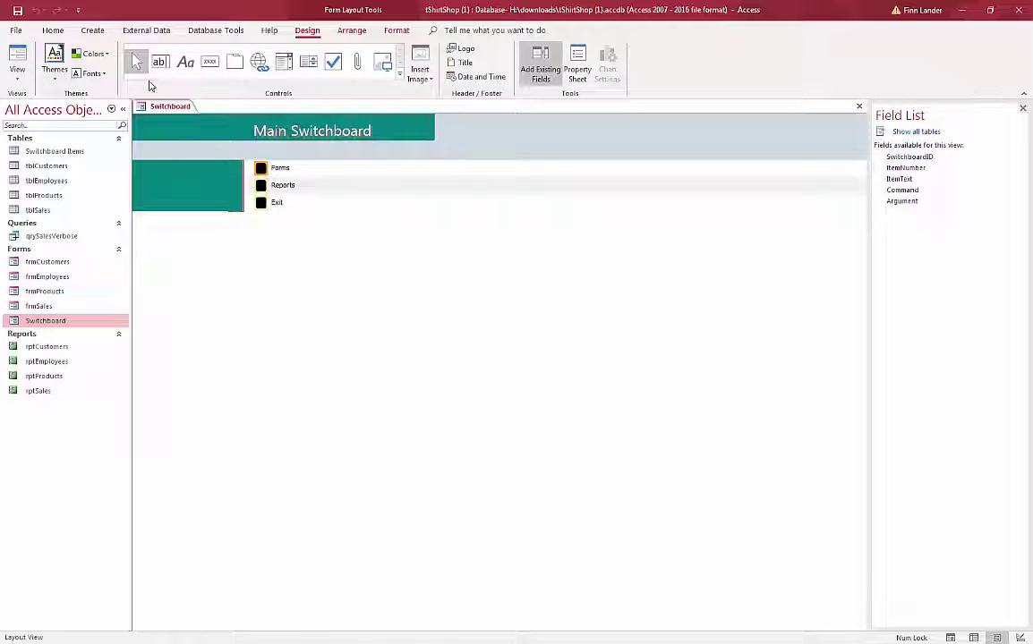
pyautogui.click(17, 72)
pyautogui.click(53, 103)
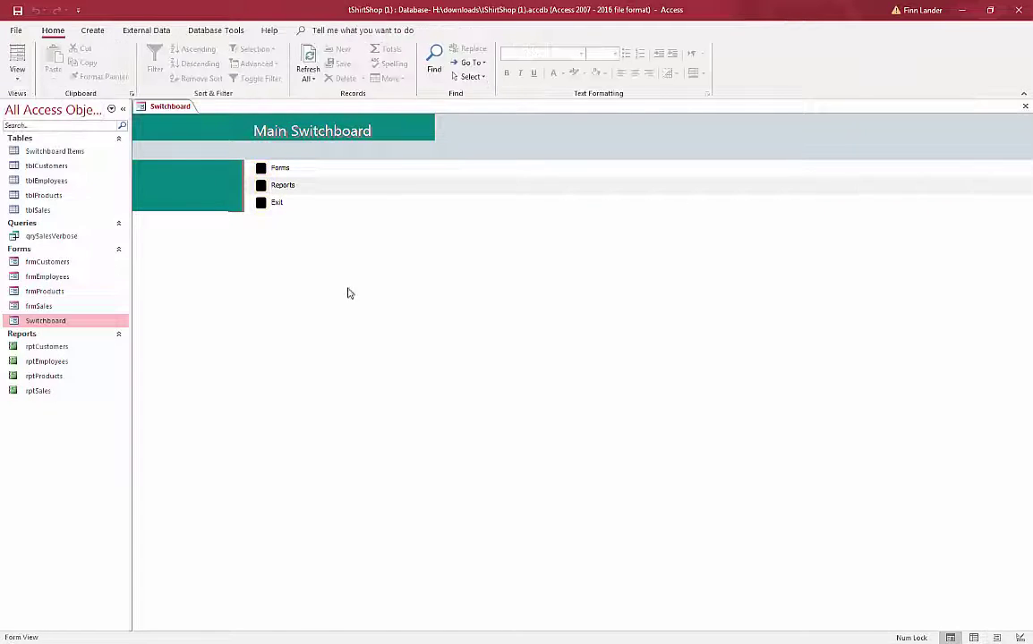
# Step: Test the switchboard's Forms page by opening the Customers, Employees, Products and Sales forms, and go back through Home
pyautogui.click(260, 169)
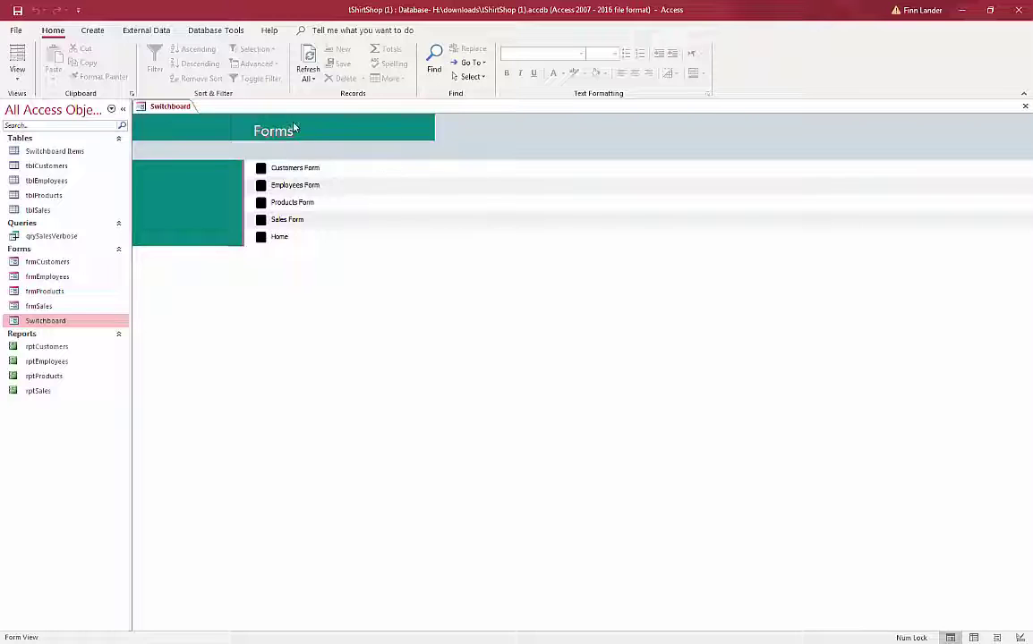
pyautogui.click(260, 168)
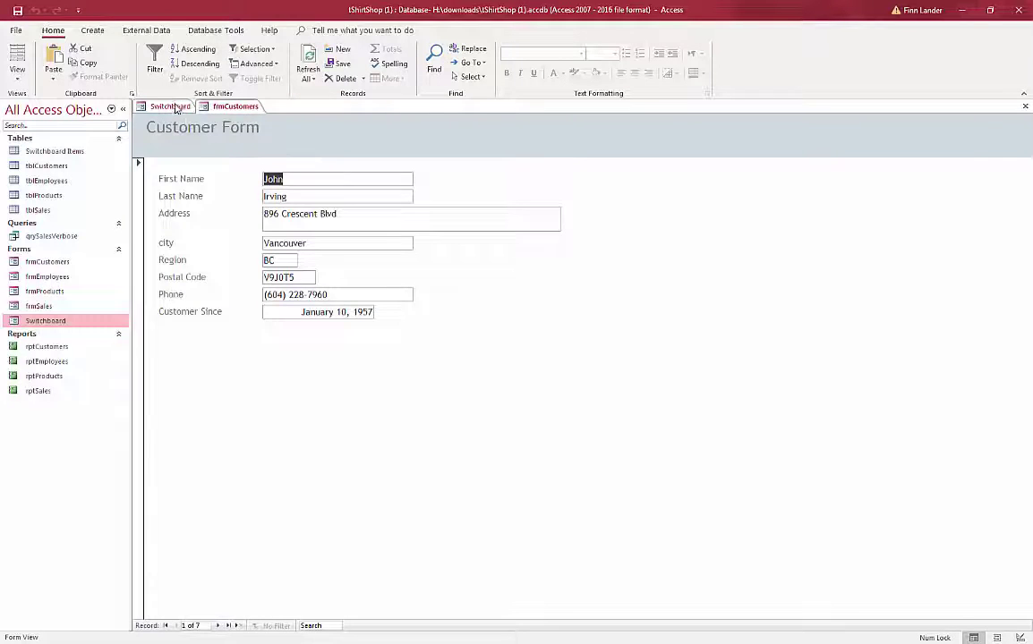
pyautogui.click(176, 108)
pyautogui.click(256, 184)
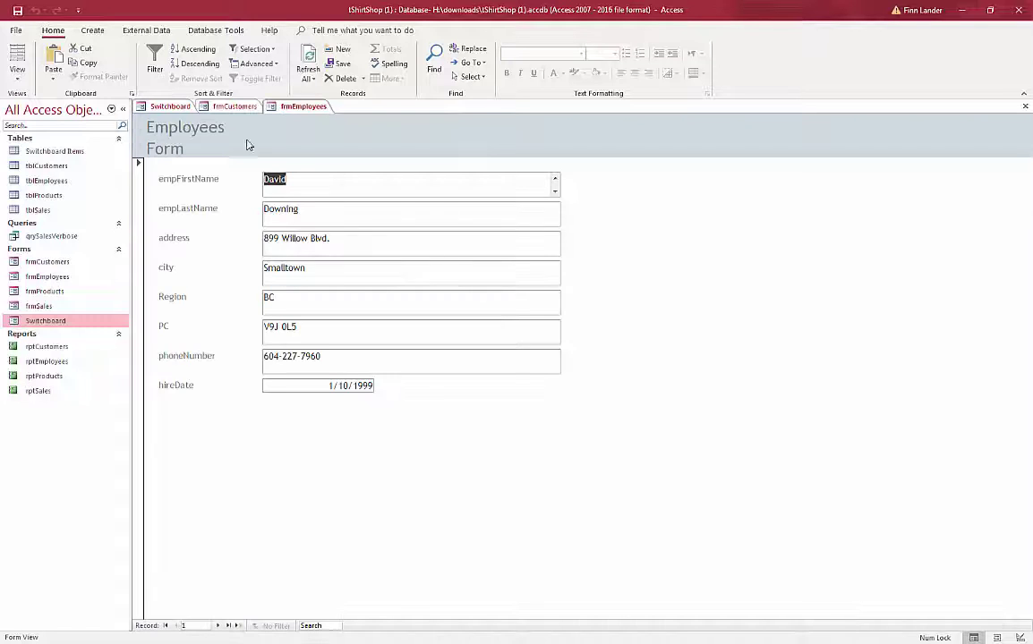
pyautogui.click(169, 106)
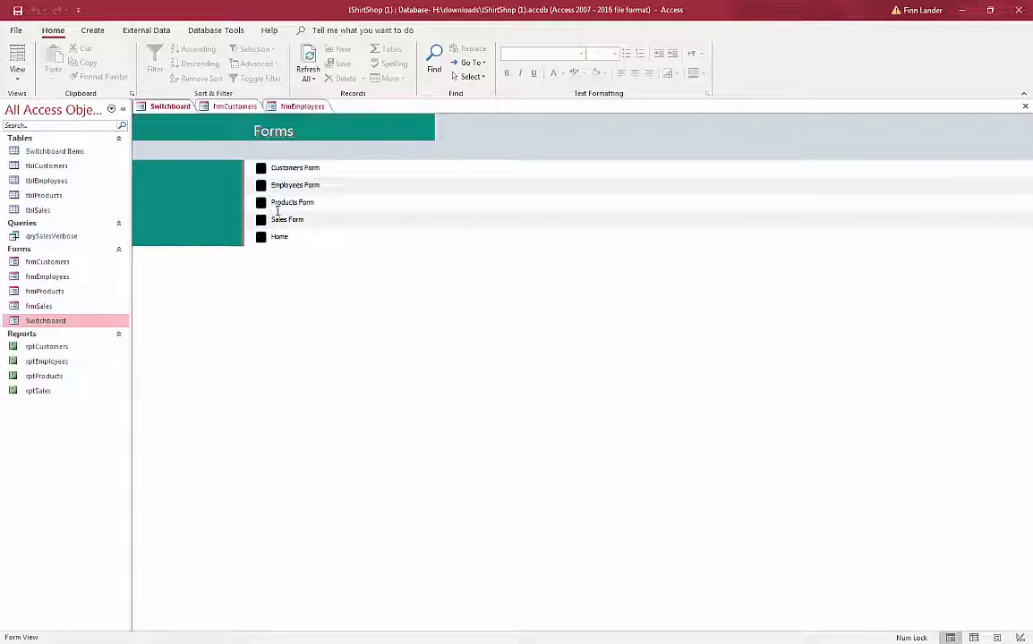
pyautogui.click(260, 202)
pyautogui.click(162, 108)
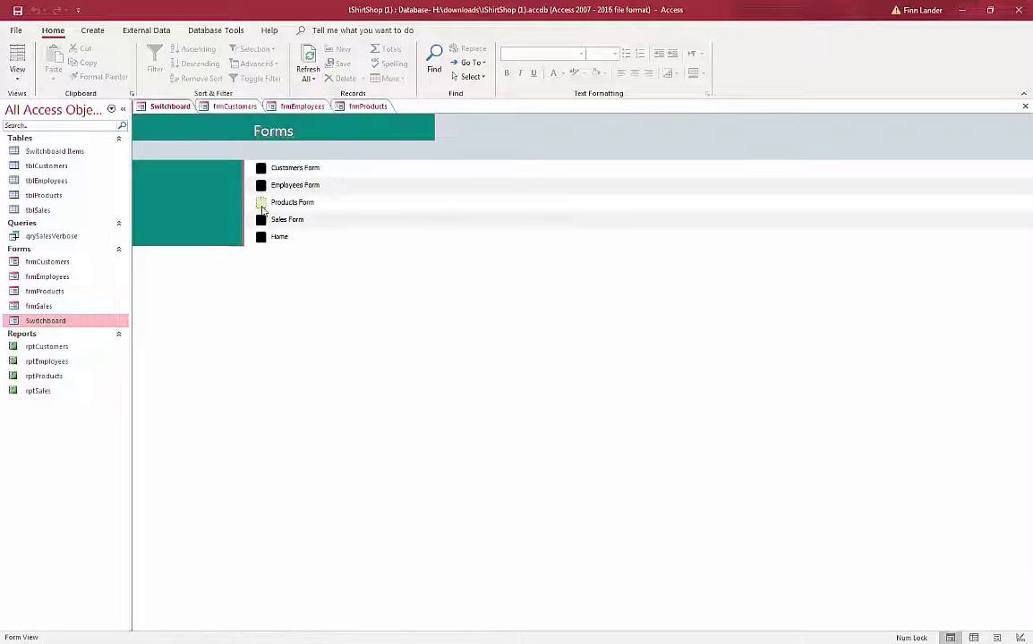
pyautogui.click(260, 221)
pyautogui.click(154, 108)
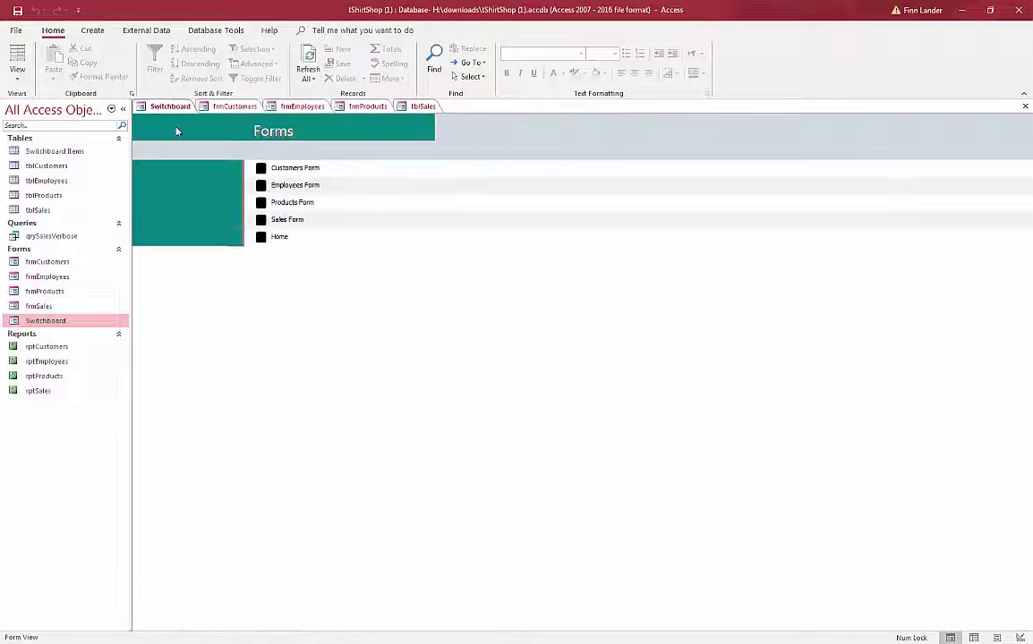
pyautogui.click(260, 238)
# Step: Test the switchboard's Reports page by opening the Customers, Employees, Products and Sales reports, and go back through Home
pyautogui.click(260, 185)
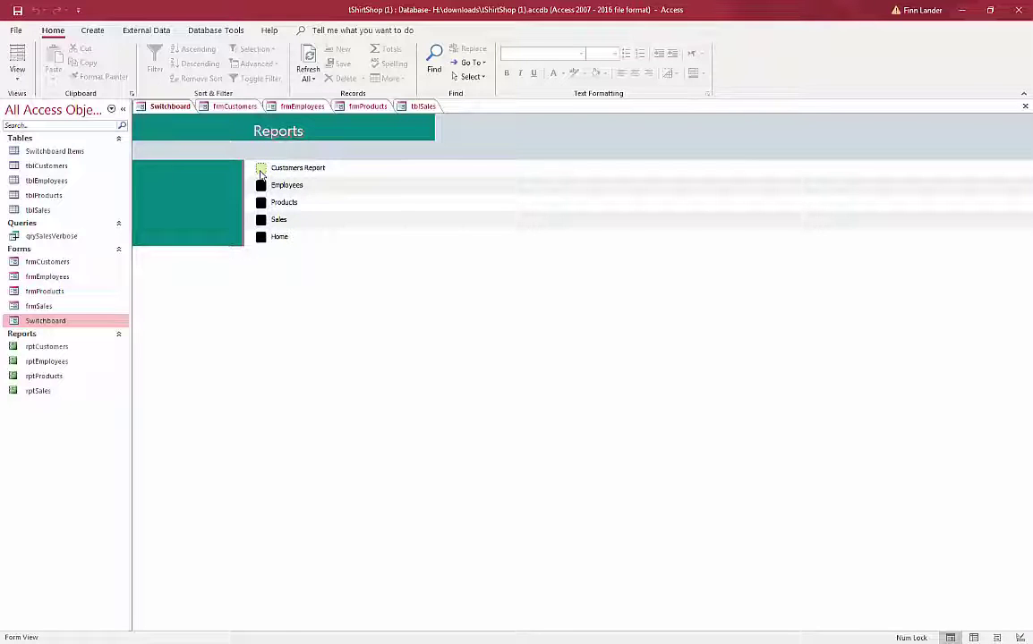
pyautogui.click(261, 170)
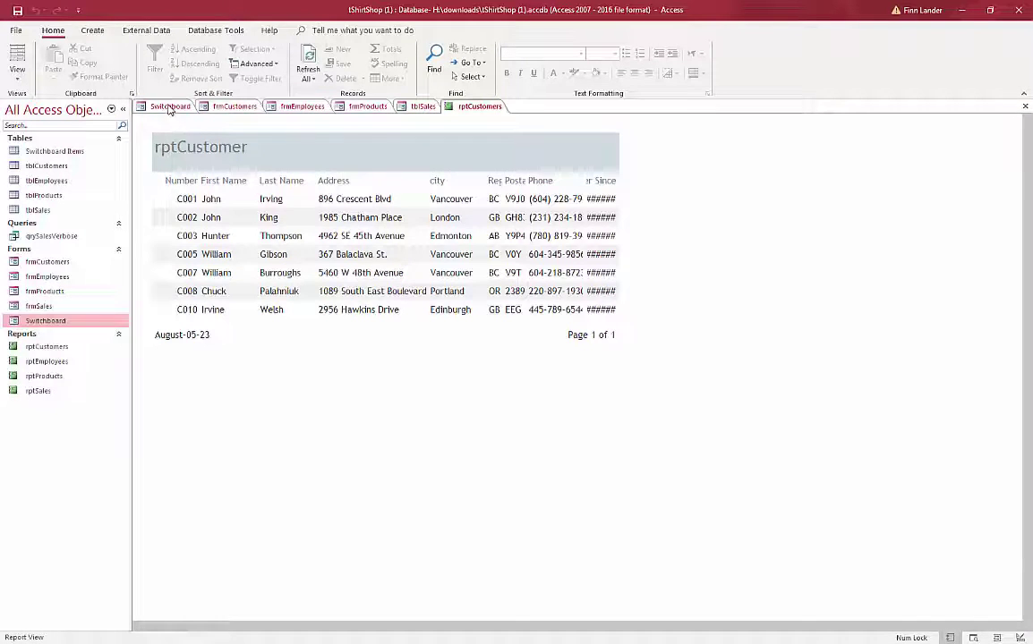
pyautogui.click(168, 106)
pyautogui.click(259, 187)
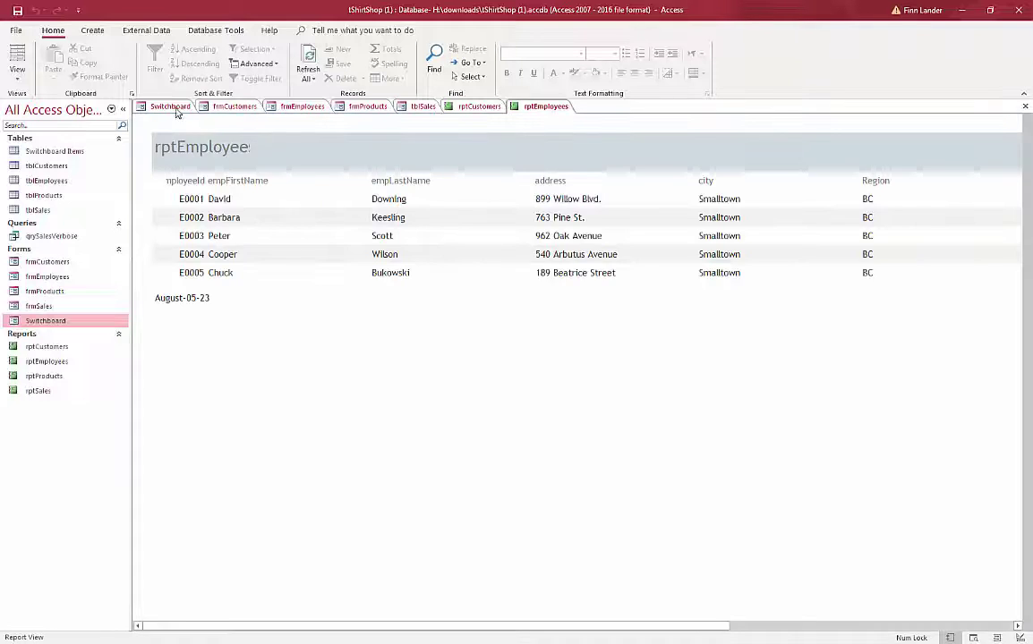
pyautogui.click(174, 108)
pyautogui.click(258, 201)
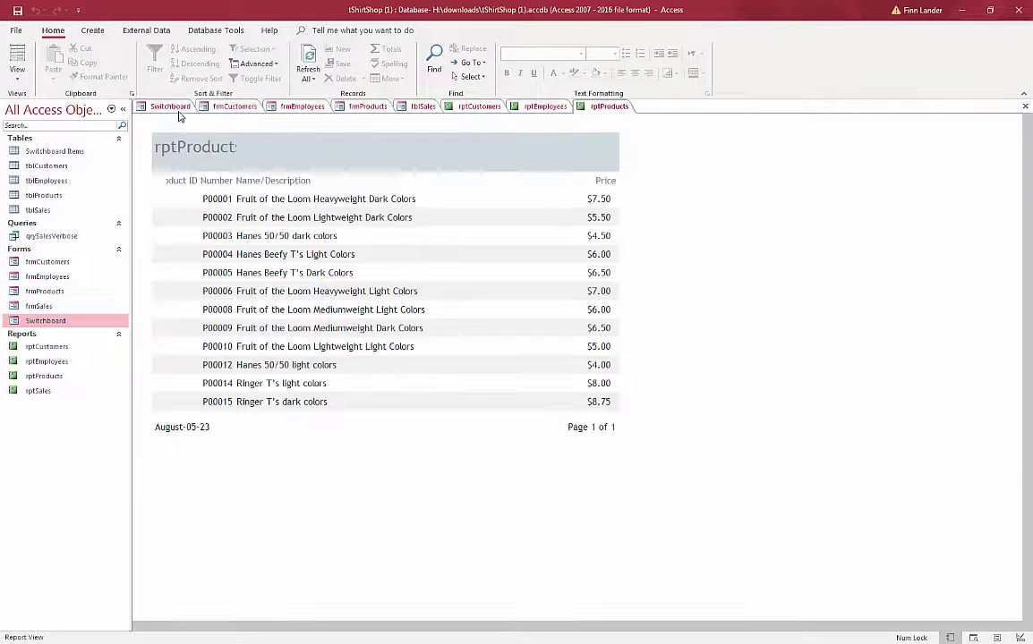
pyautogui.click(178, 111)
pyautogui.click(261, 220)
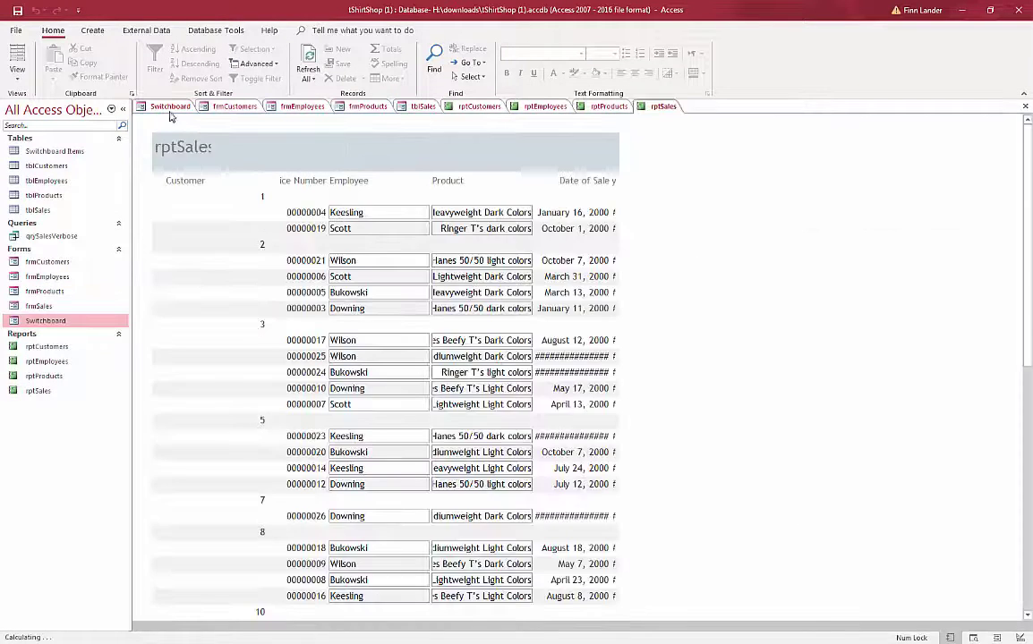
pyautogui.click(161, 107)
pyautogui.click(264, 242)
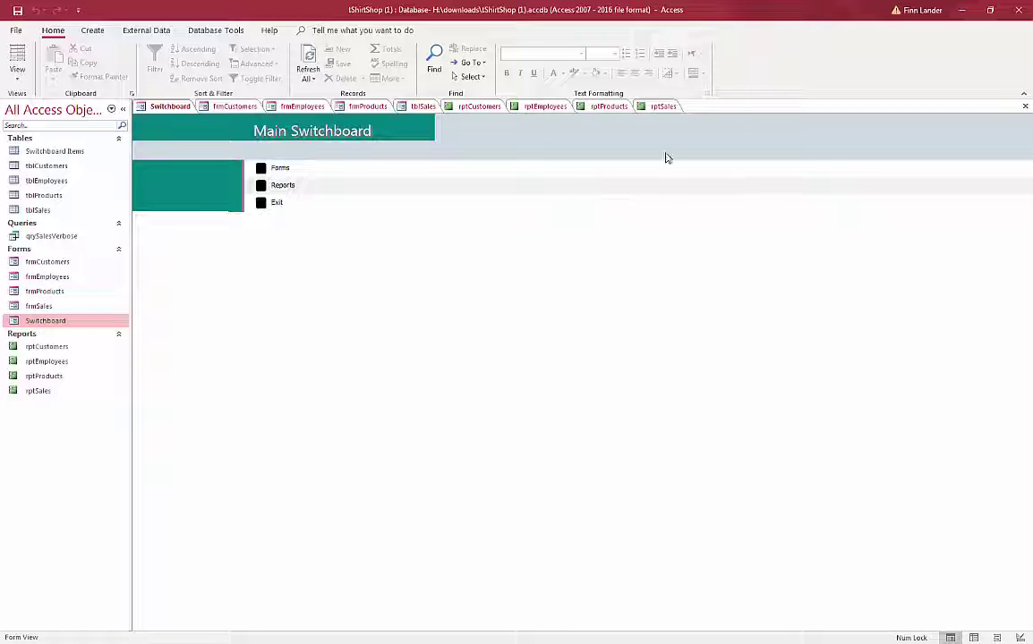
# Step: Close all open forms and reports, including the Switchboard
pyautogui.click(1025, 105)
pyautogui.click(1025, 106)
pyautogui.click(1025, 106)
pyautogui.click(1024, 106)
pyautogui.click(1025, 106)
pyautogui.click(1025, 105)
pyautogui.click(1025, 105)
pyautogui.click(1025, 106)
pyautogui.click(1025, 106)
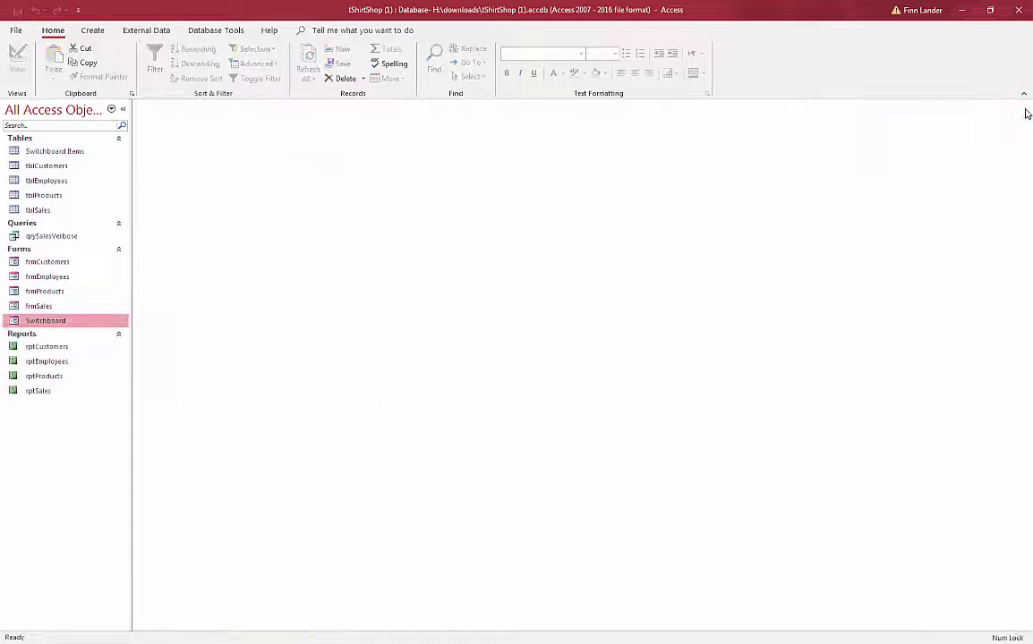
# Step: In the current database's options, choose the Switchboard form as the Display Form
pyautogui.click(15, 33)
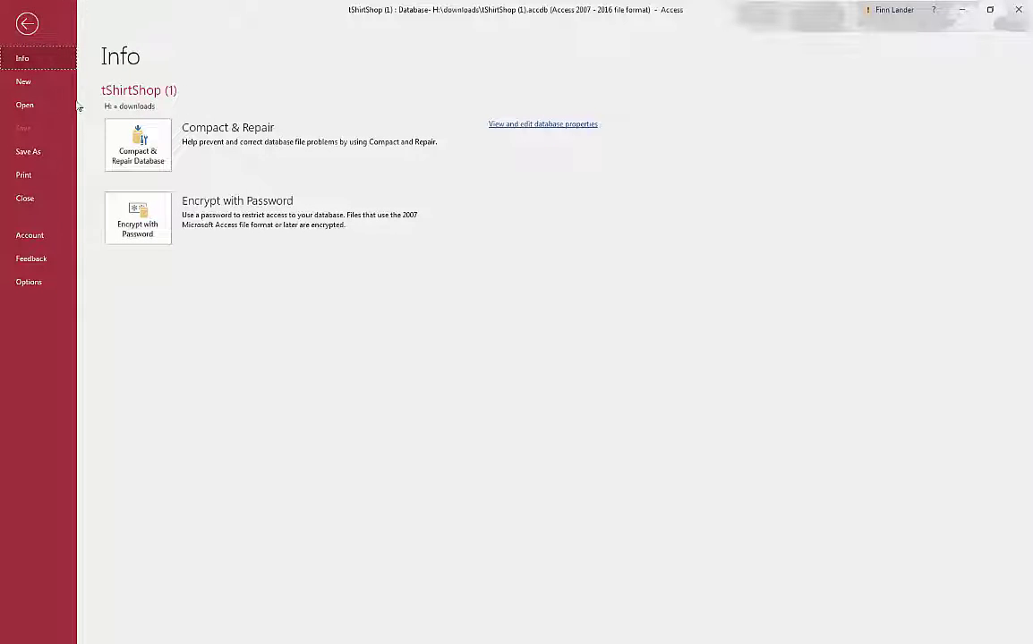
pyautogui.click(28, 285)
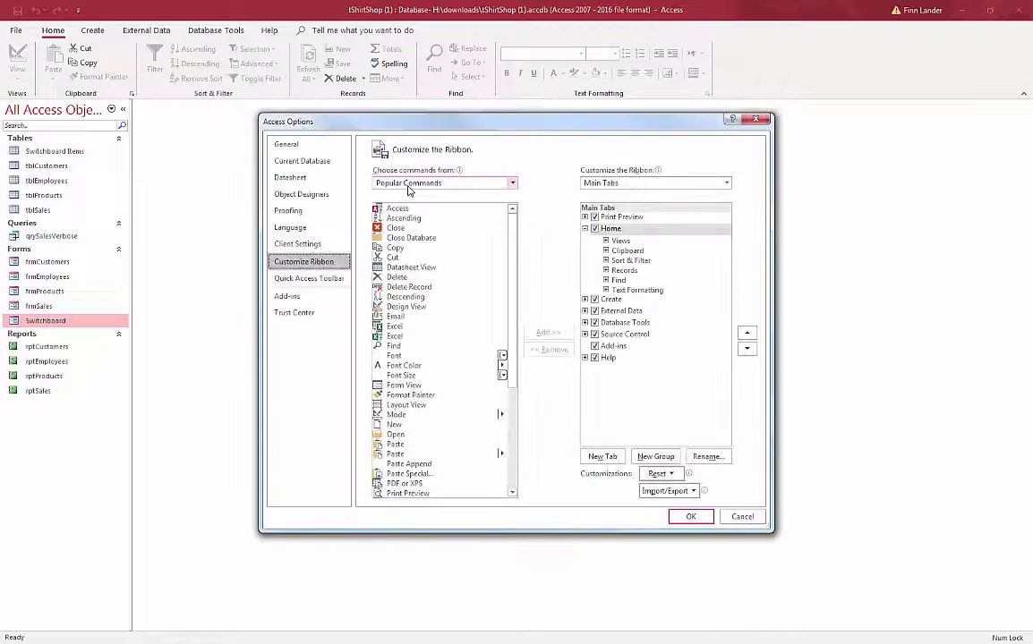
pyautogui.click(275, 160)
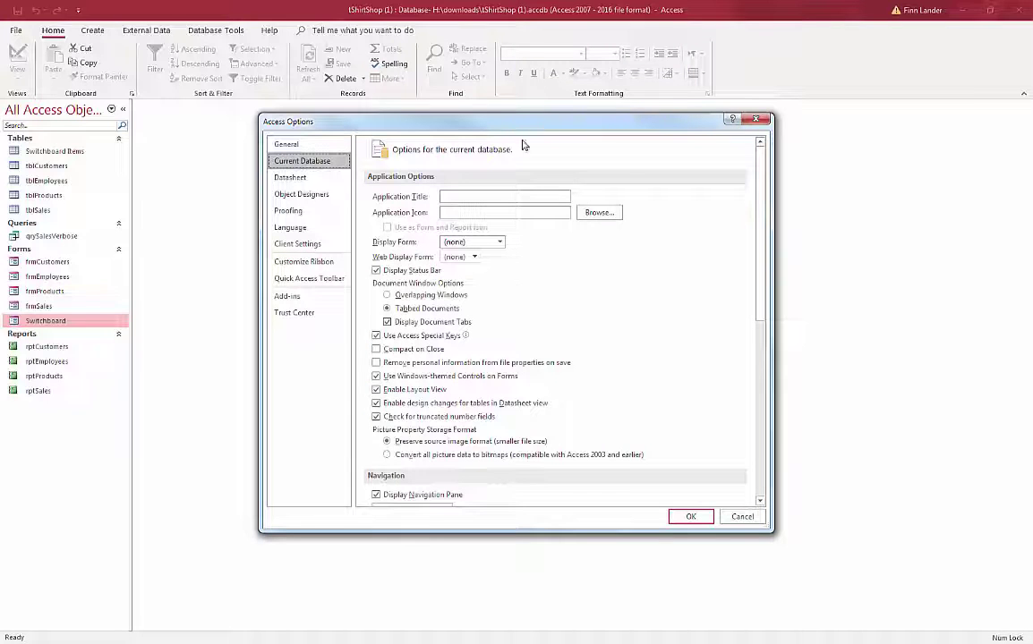
pyautogui.click(500, 243)
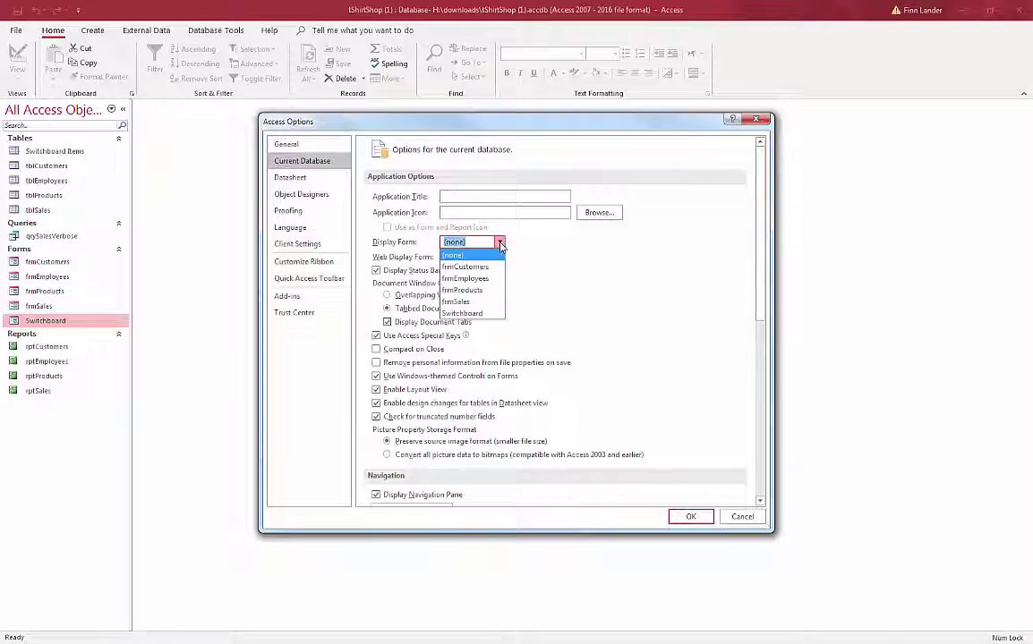
pyautogui.click(470, 313)
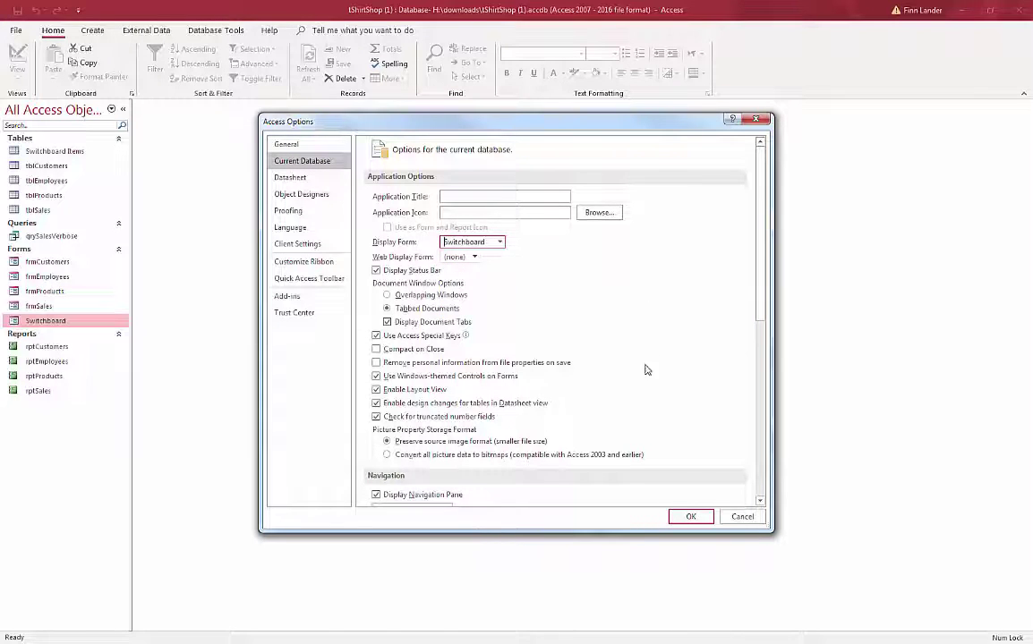
# Step: Disable Display Navigation Pane, Allow Full Menus and Allow Default Shortcut Menus for the current database, and apply the options
pyautogui.moveTo(761, 311); pyautogui.dragTo(762, 429)
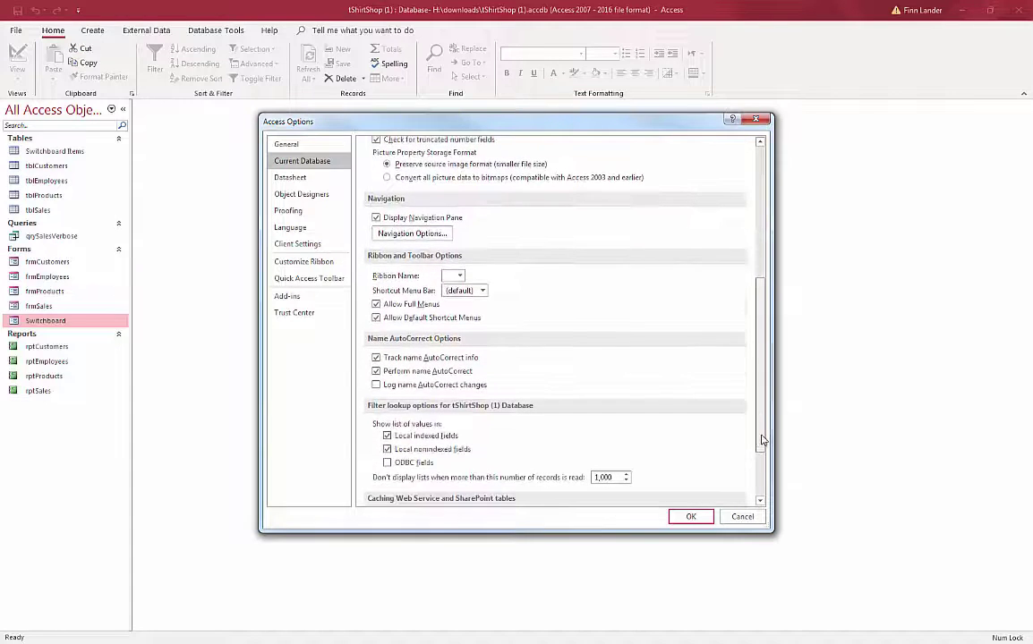
pyautogui.click(376, 217)
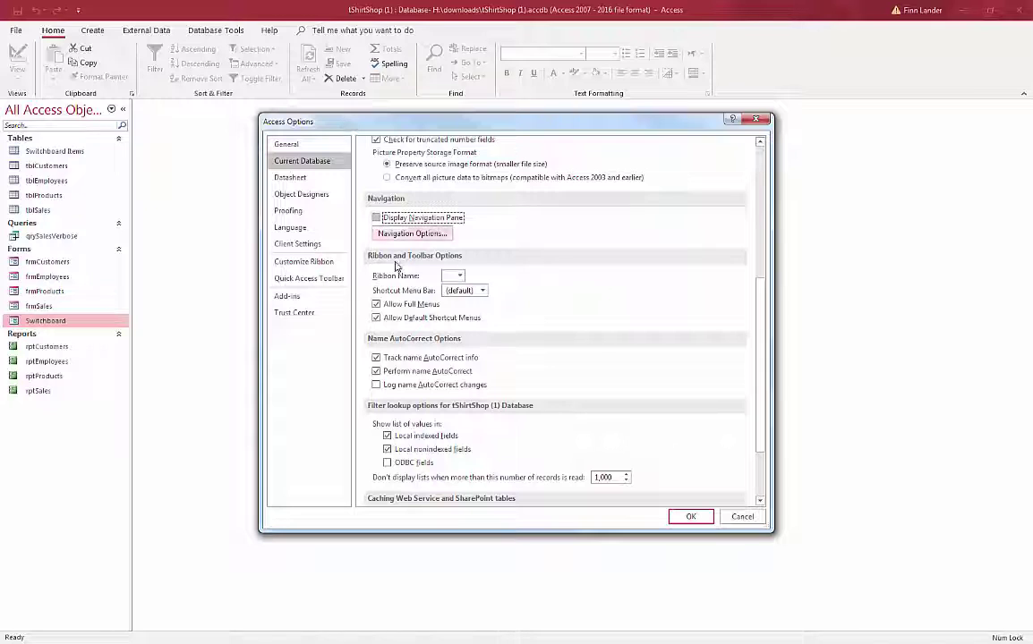
pyautogui.click(376, 306)
pyautogui.click(376, 318)
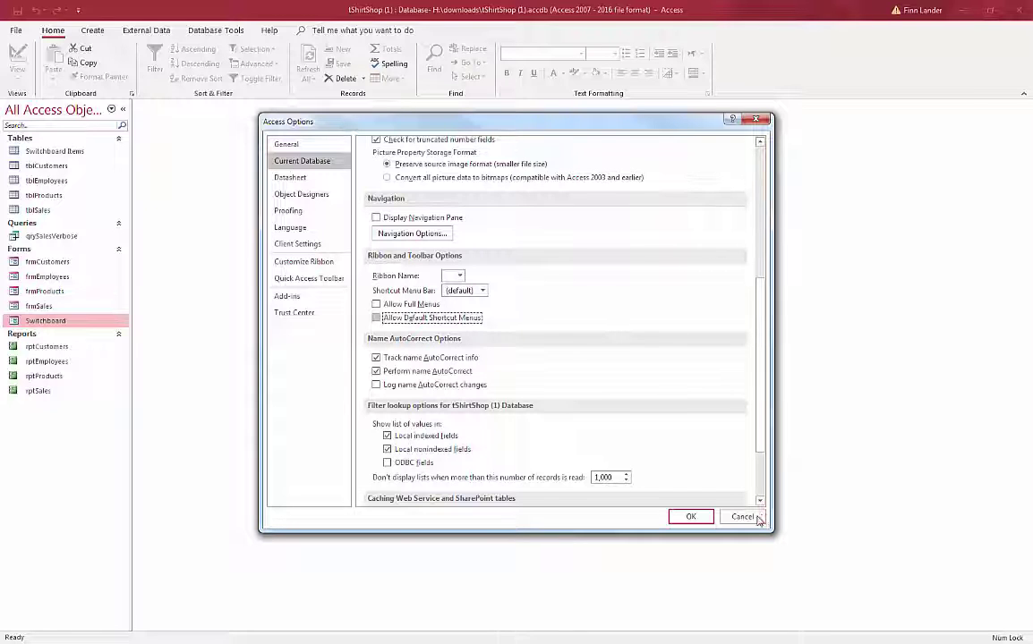
pyautogui.click(691, 518)
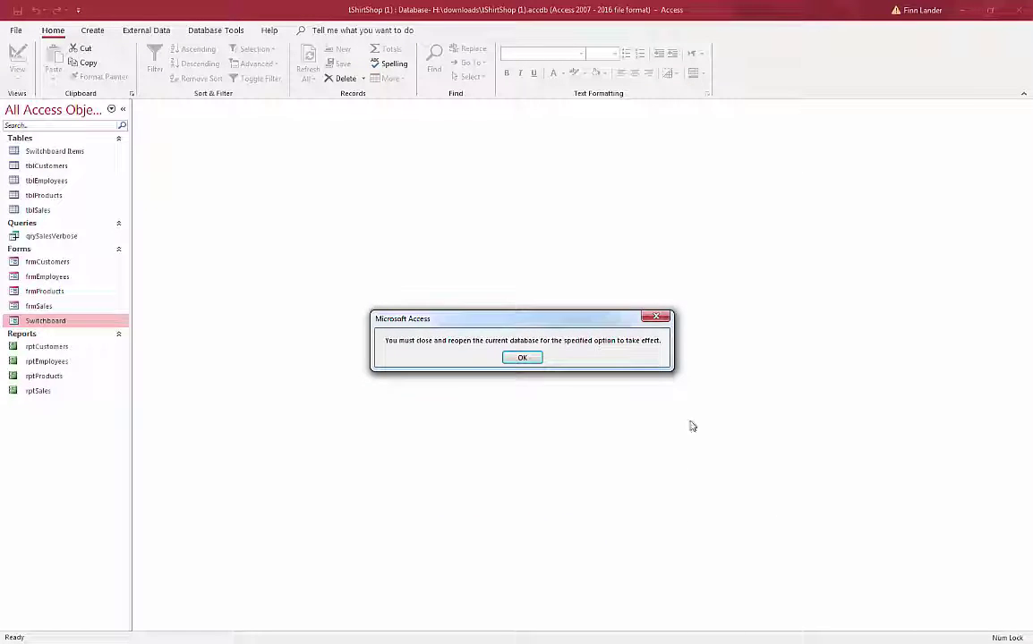
pyautogui.click(523, 359)
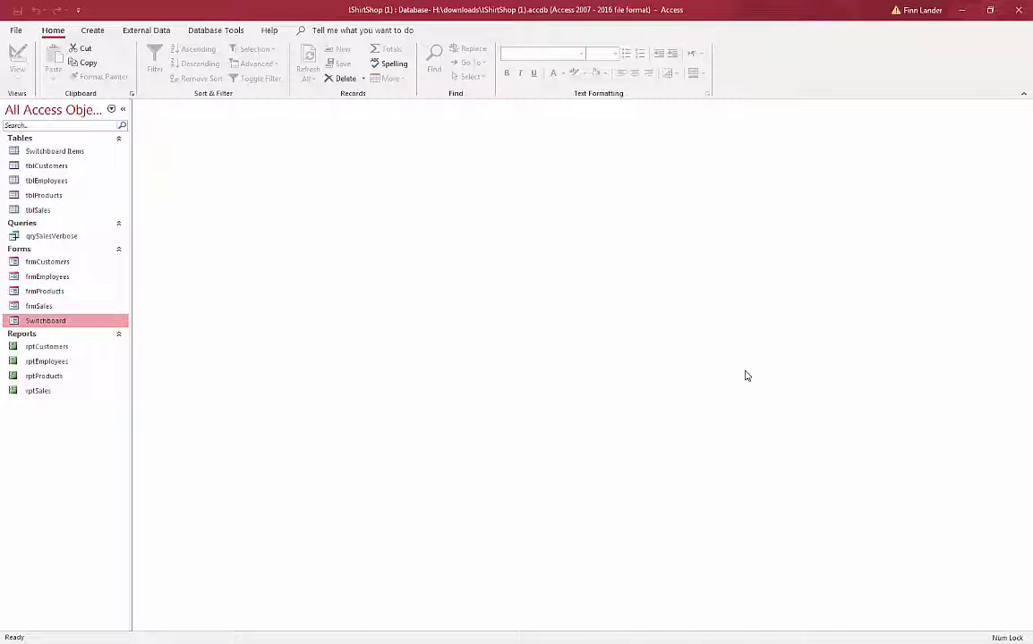
# Step: Close Access and reopen the recent database tShirtShop (1).accdb so the startup options take effect
pyautogui.click(1022, 14)
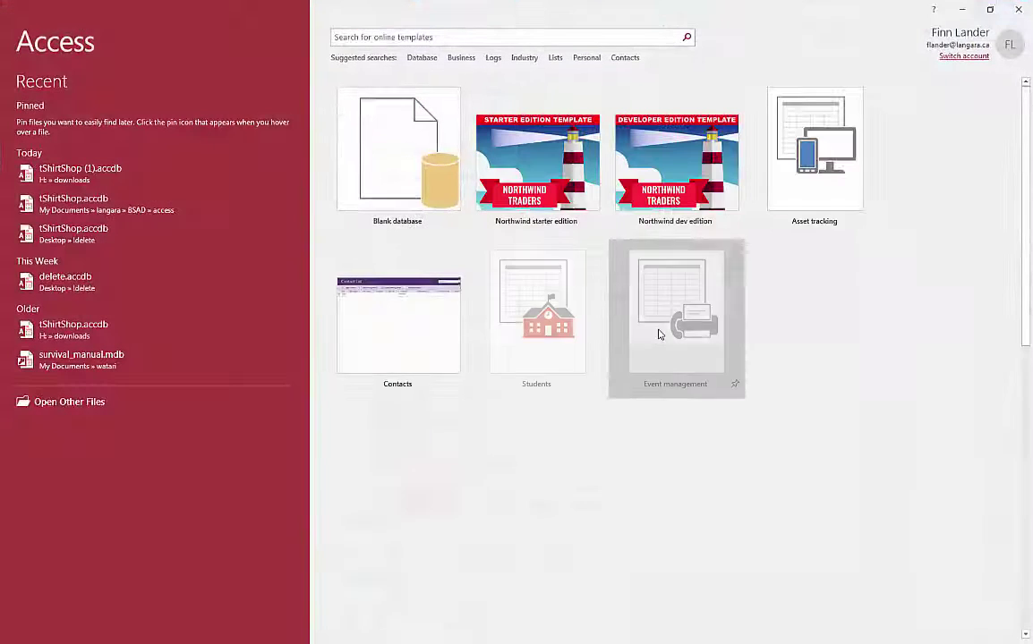
pyautogui.click(224, 172)
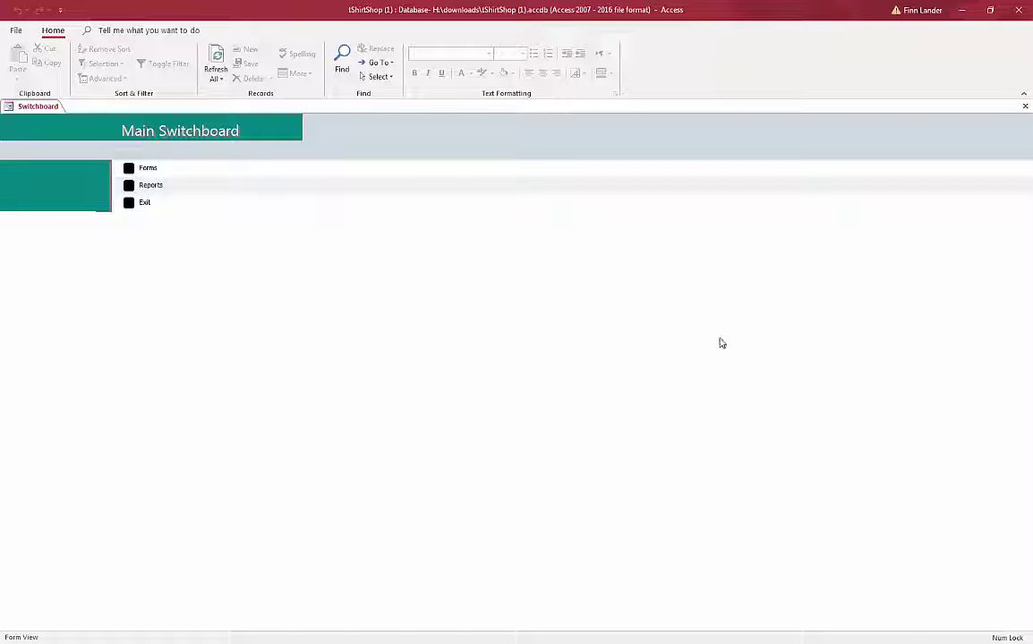
# Step: Check the Forms page in the reopened database by opening the Customers, Employees, Products and Sales forms, and return through Home
pyautogui.click(129, 169)
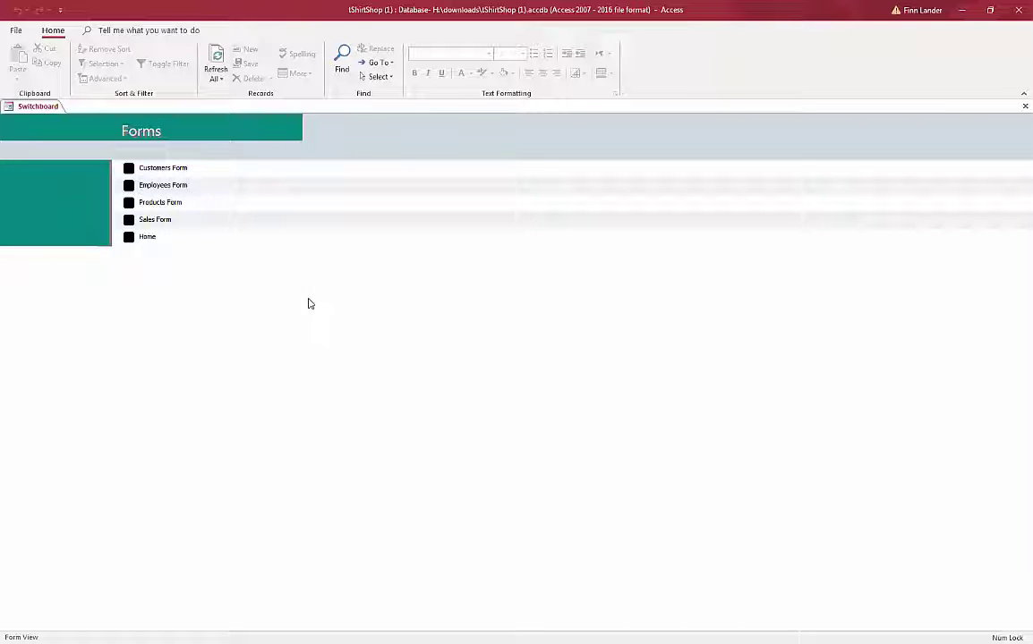
pyautogui.click(128, 169)
pyautogui.click(31, 106)
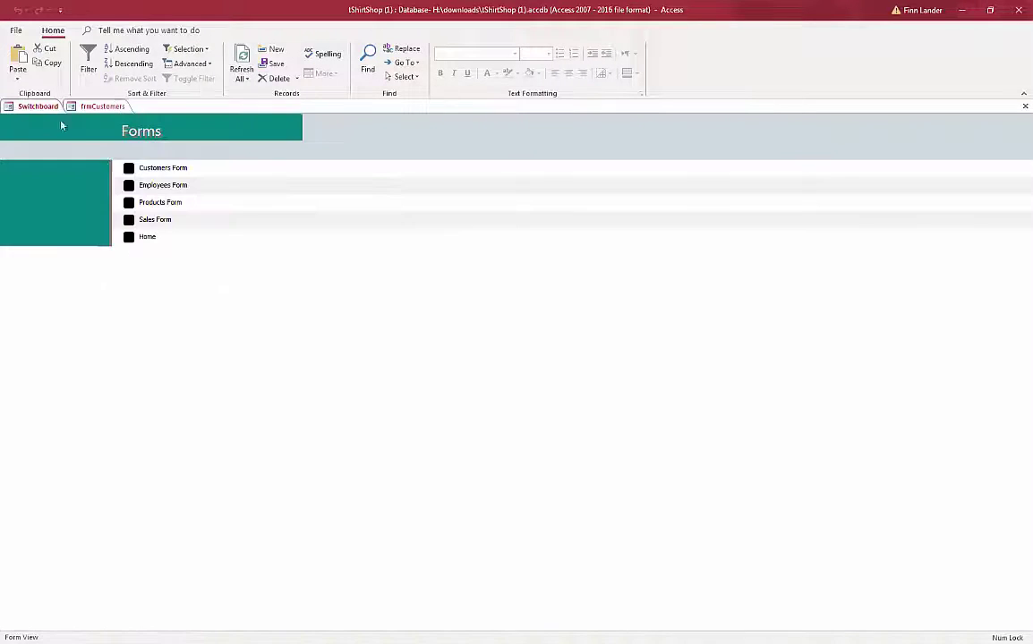
pyautogui.click(128, 184)
pyautogui.click(34, 108)
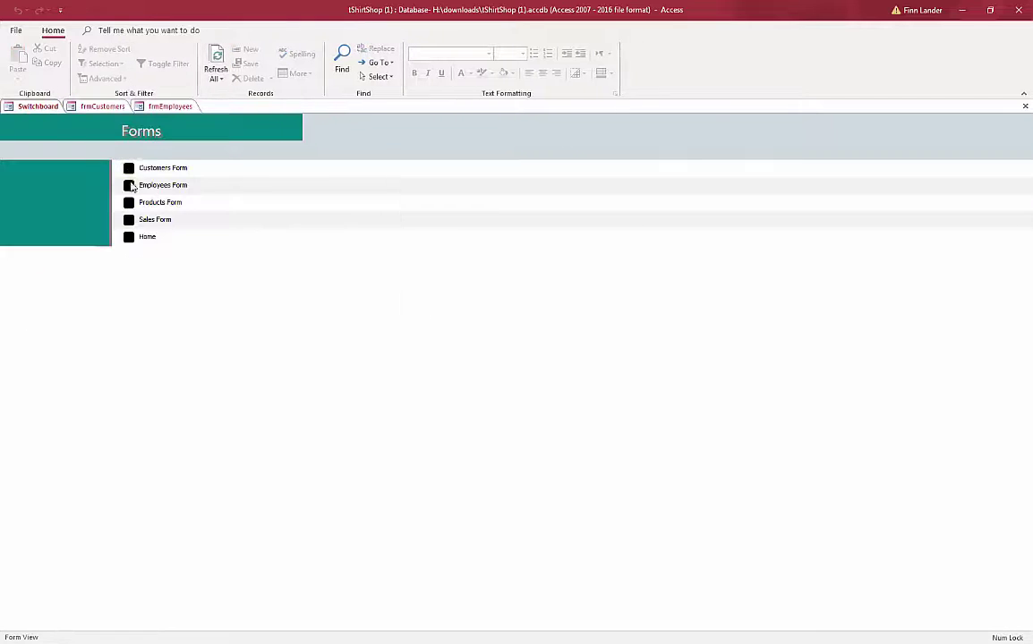
pyautogui.click(128, 202)
pyautogui.click(38, 105)
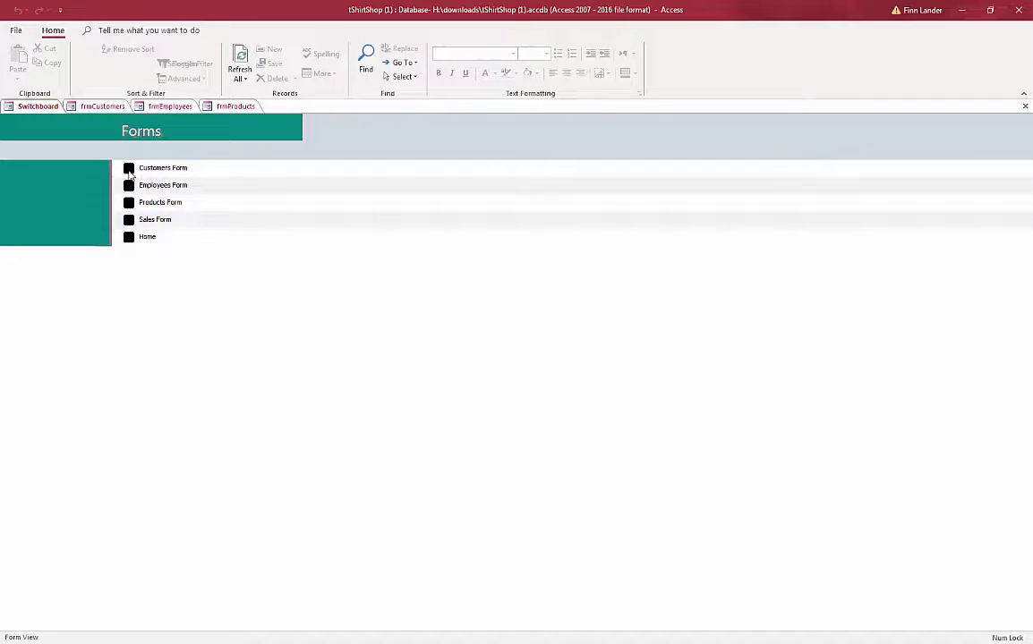
pyautogui.click(128, 220)
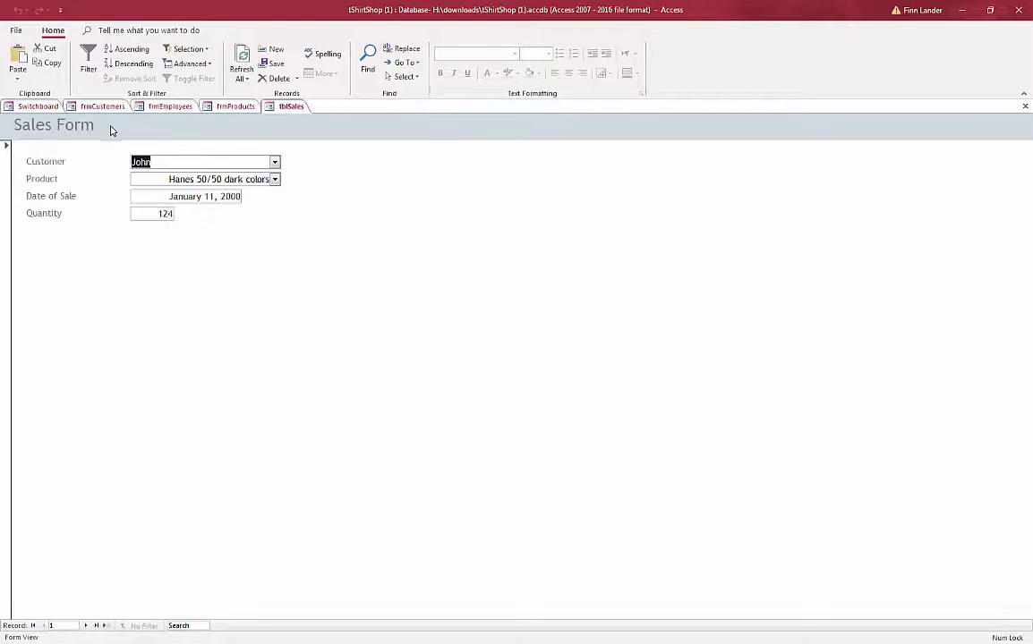
pyautogui.click(39, 106)
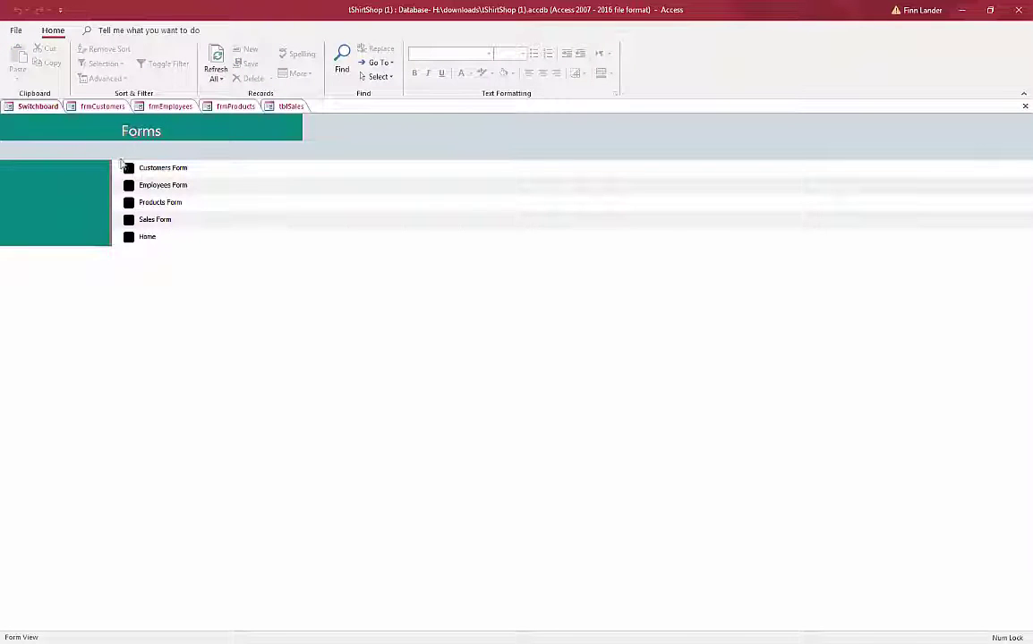
pyautogui.click(130, 238)
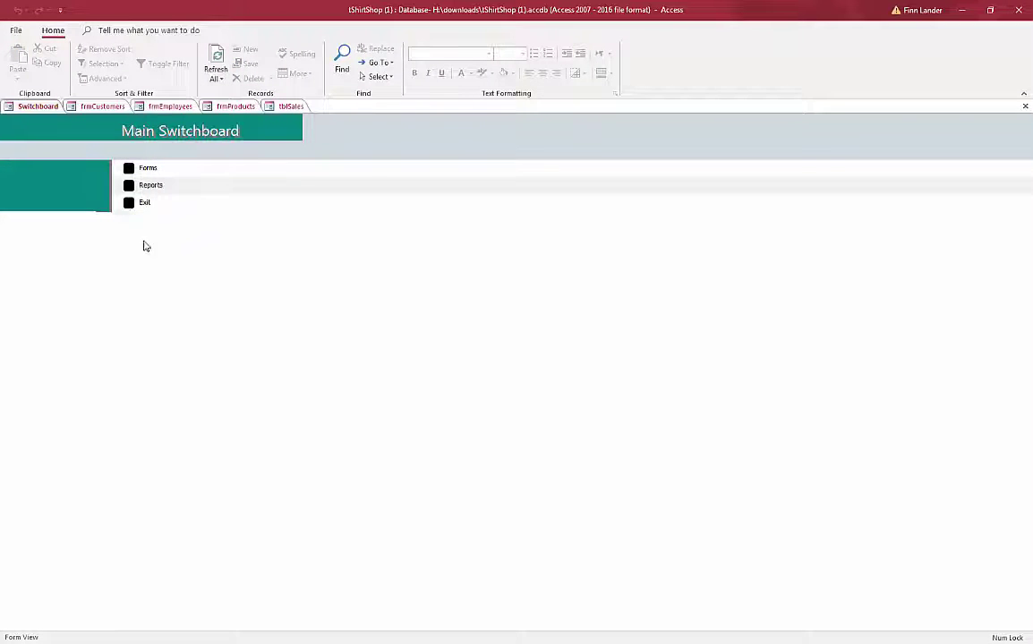
# Step: Check the Reports page in the reopened database by opening the Customers, Employees, Products and Sales reports, and return to the Switchboard
pyautogui.click(129, 185)
pyautogui.click(128, 167)
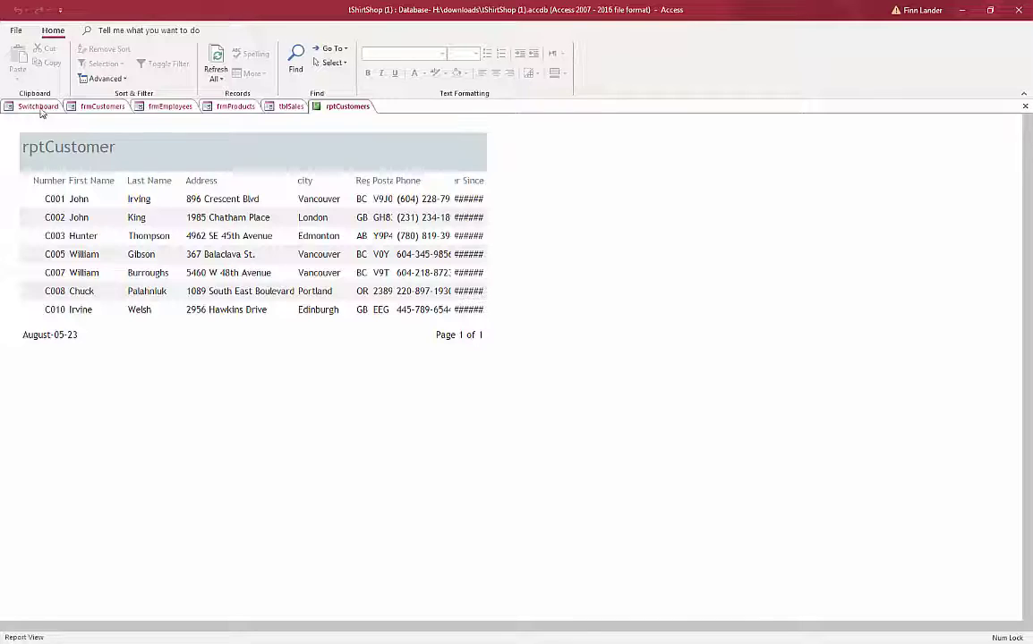
pyautogui.click(39, 106)
pyautogui.click(129, 185)
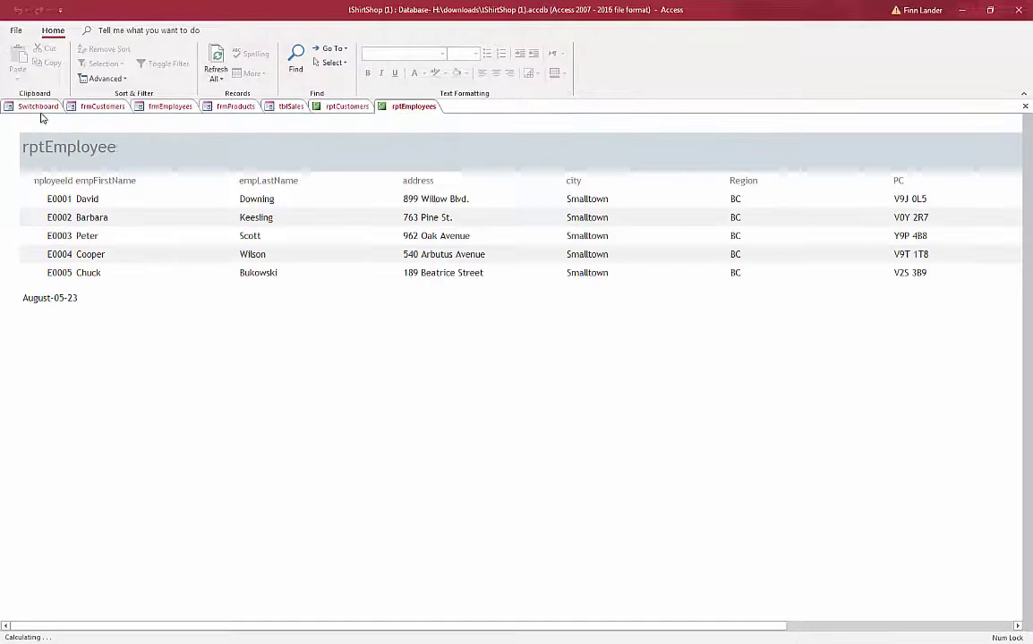
pyautogui.click(40, 107)
pyautogui.click(129, 202)
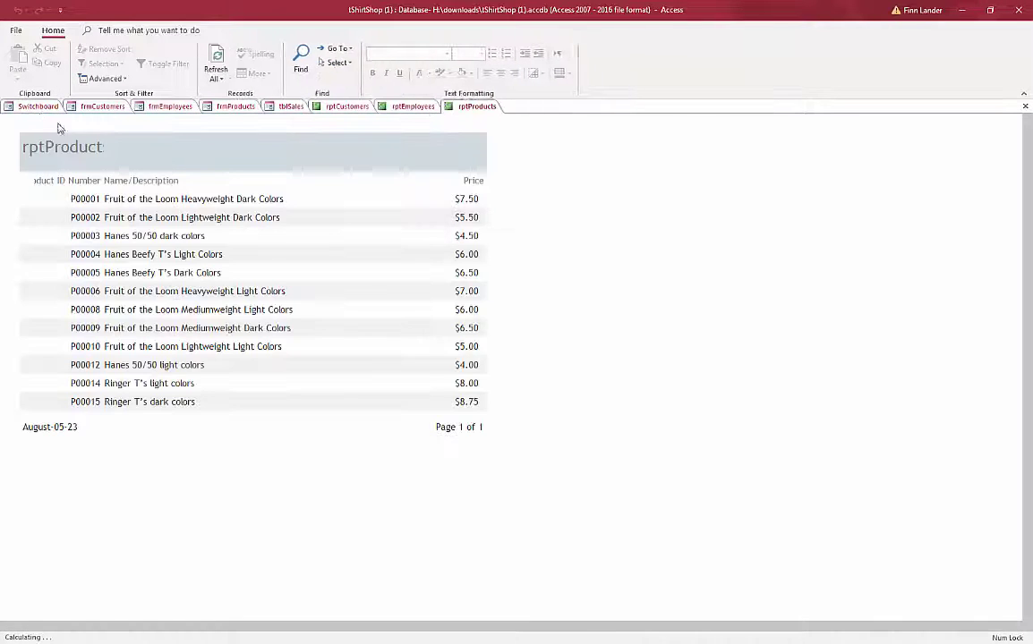
pyautogui.click(37, 106)
pyautogui.click(129, 219)
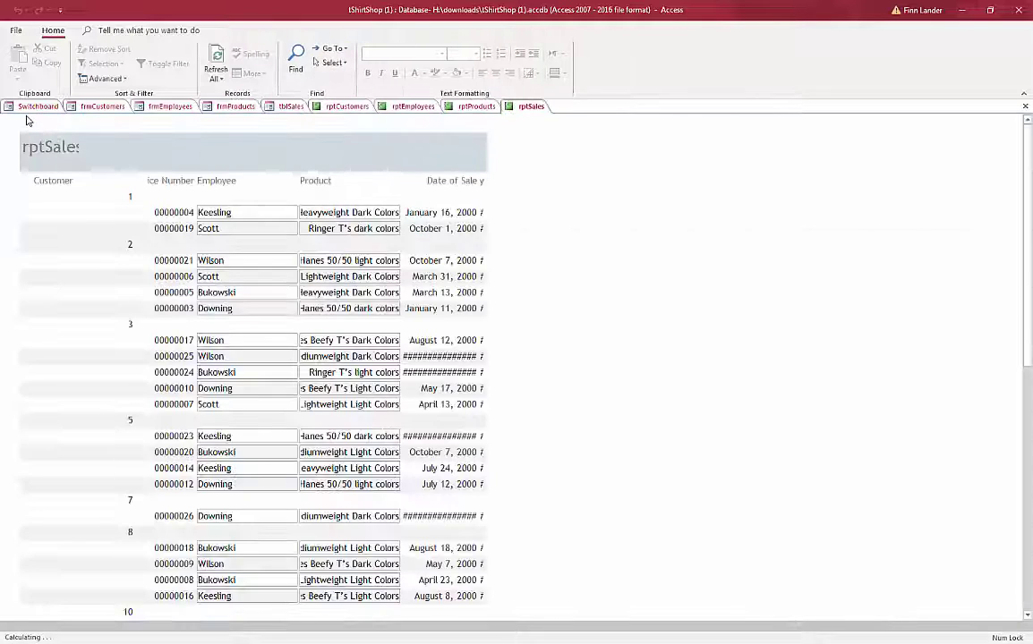
pyautogui.click(37, 107)
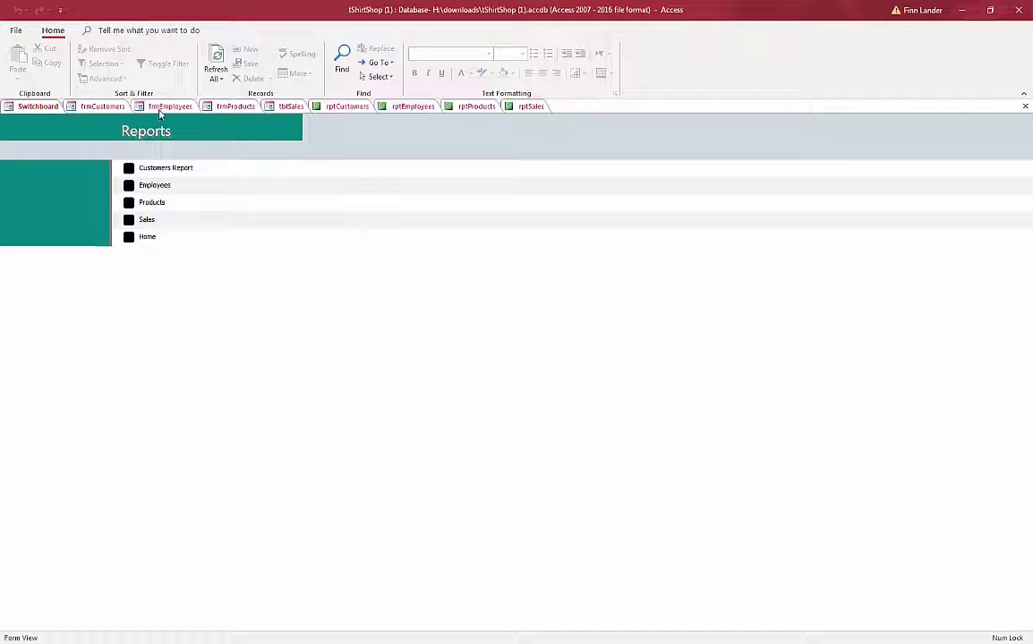
pyautogui.click(21, 30)
pyautogui.click(28, 25)
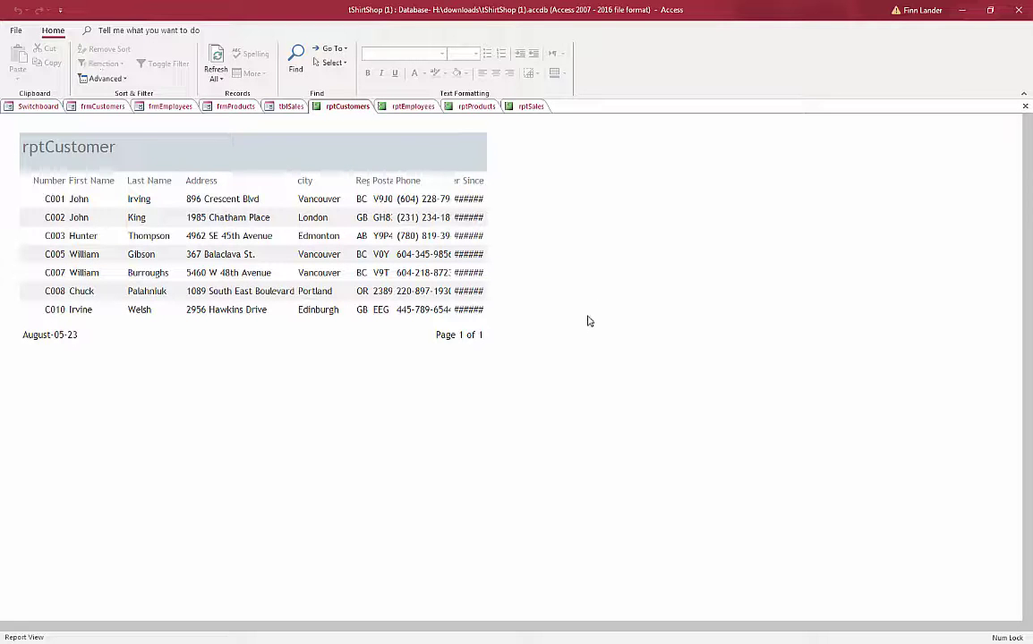